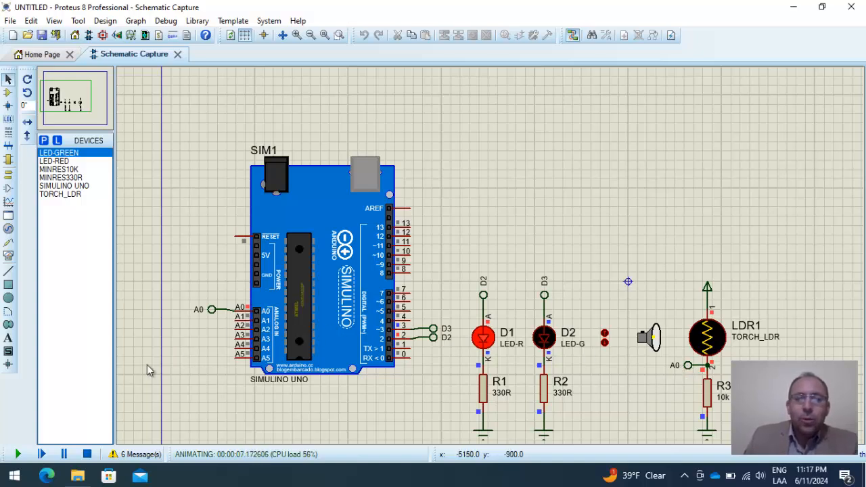
- Stop the running simulation and add the ARDUINO-SIL6, ARDUINO-SIL8 and ARDUINO-SIL10 connectors to the device list
left_click(87, 454)
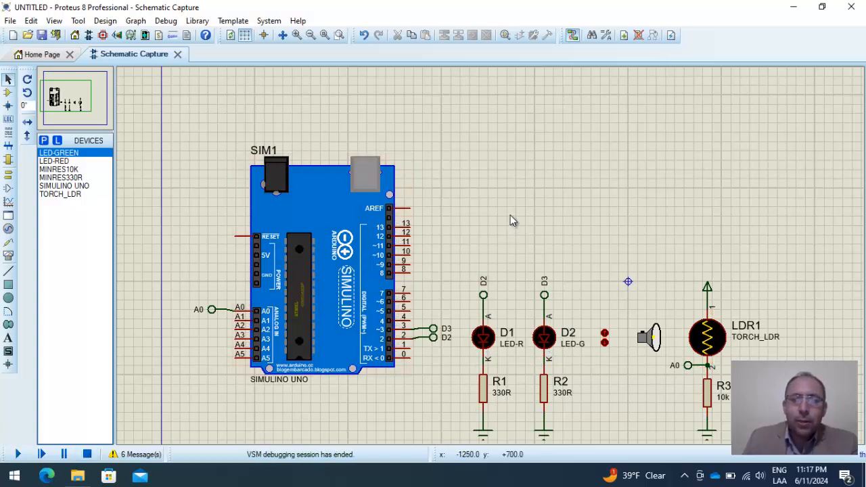
left_click(8, 95)
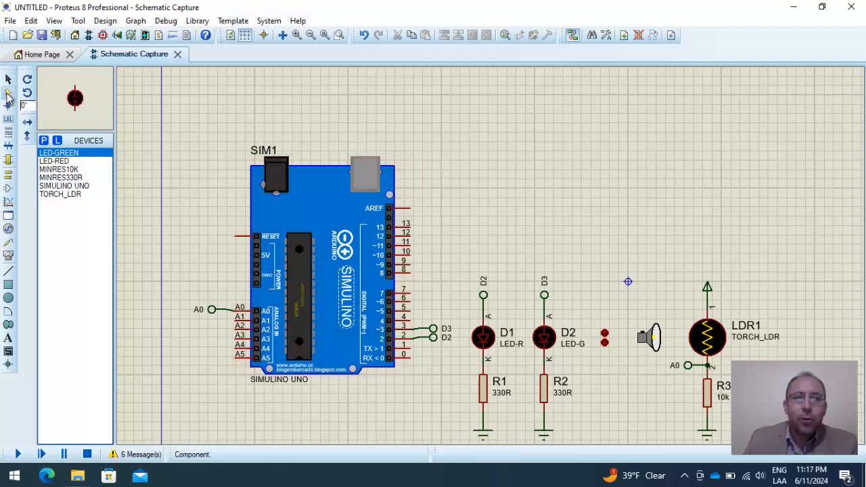
left_click(45, 141)
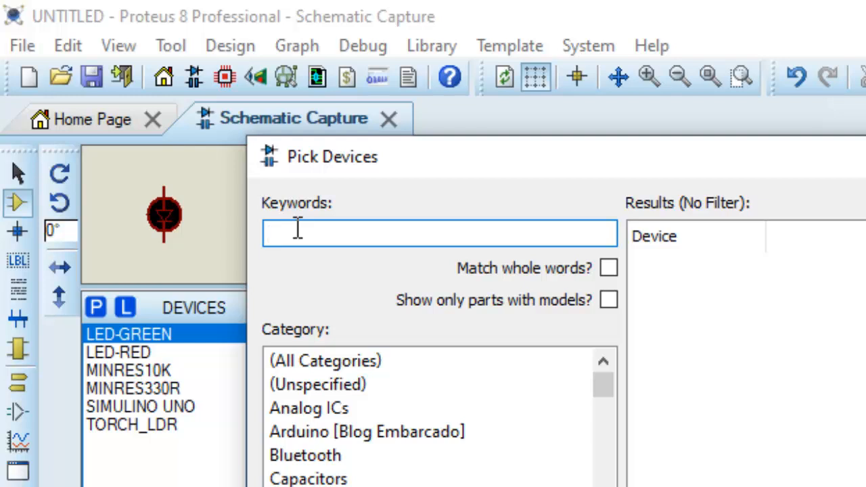
type("A")
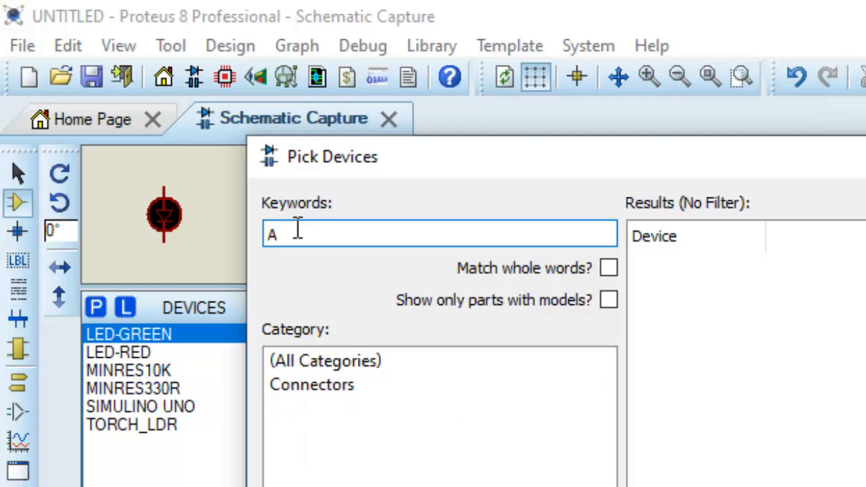
type("RDUINO-S")
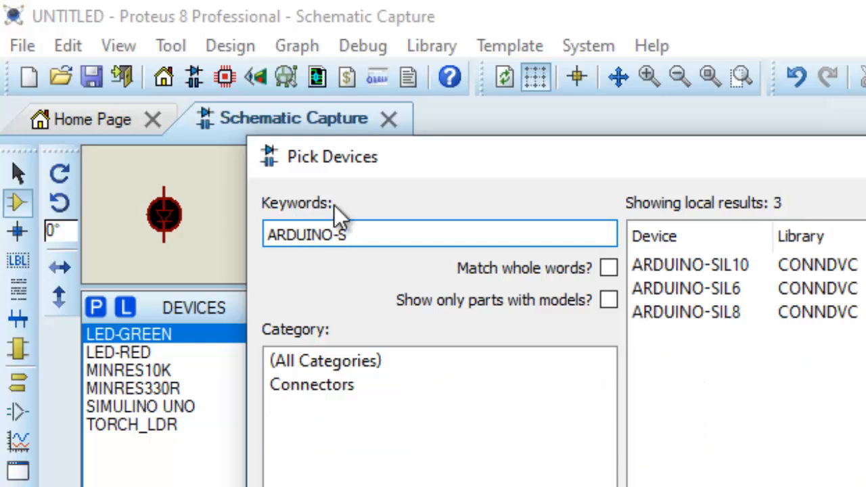
double_click(723, 287)
double_click(724, 312)
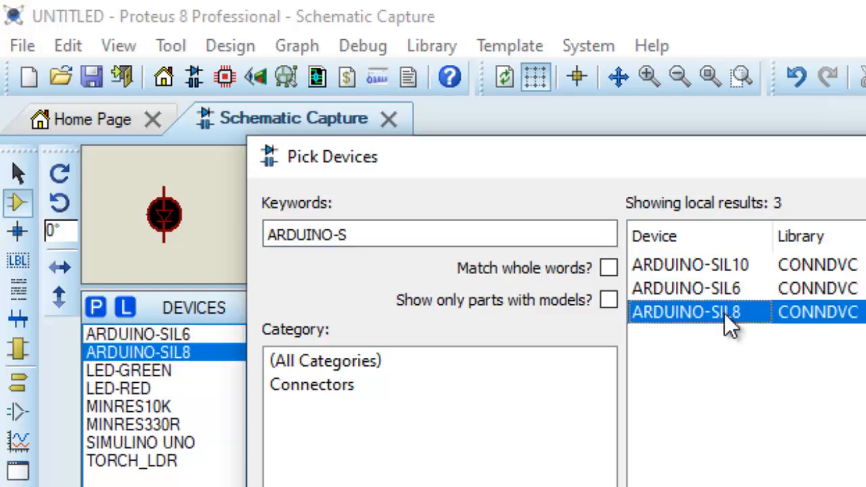
double_click(739, 266)
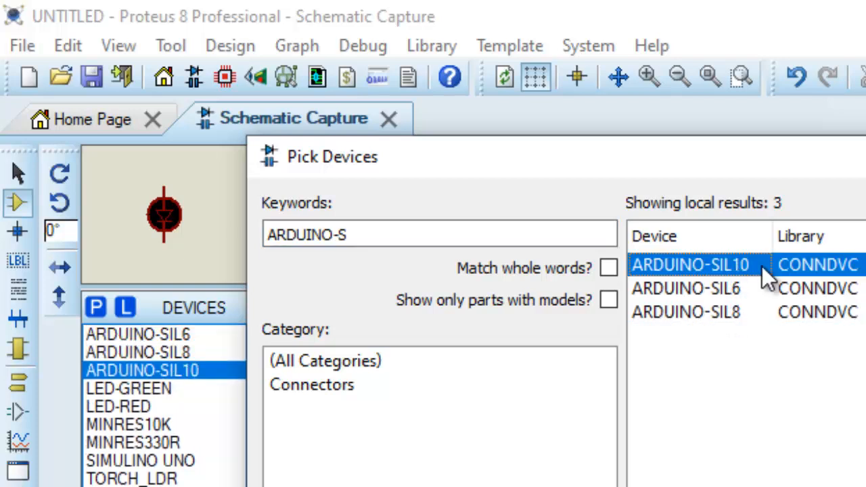
key("Return")
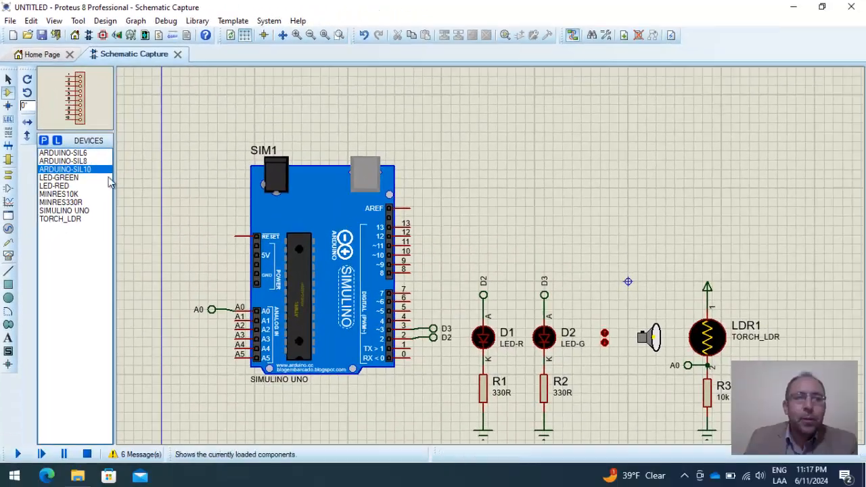
- Place an ARDUINO-SIL8 header rotated 90° above the torch and LDR circuit, with part reference D0-D7
left_click(84, 162)
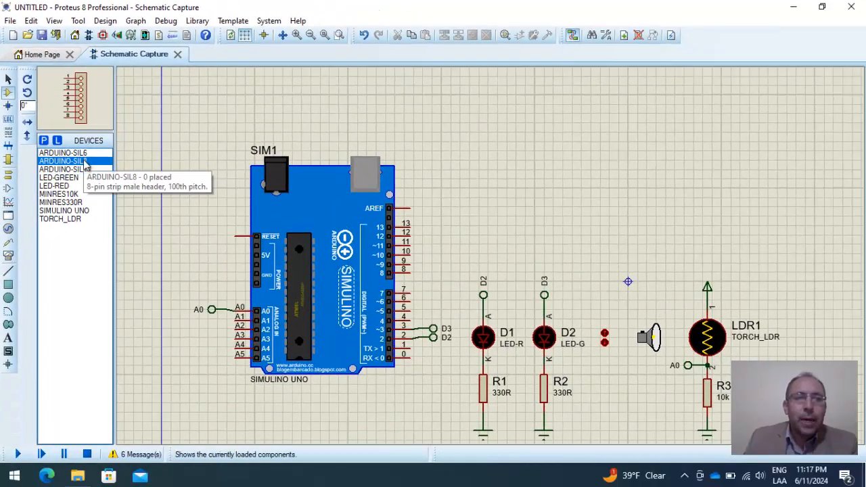
left_click(27, 93)
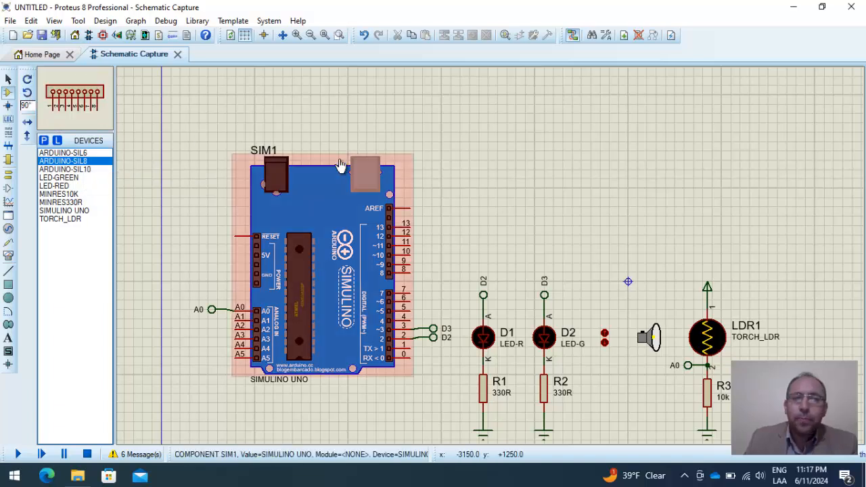
left_click(637, 116)
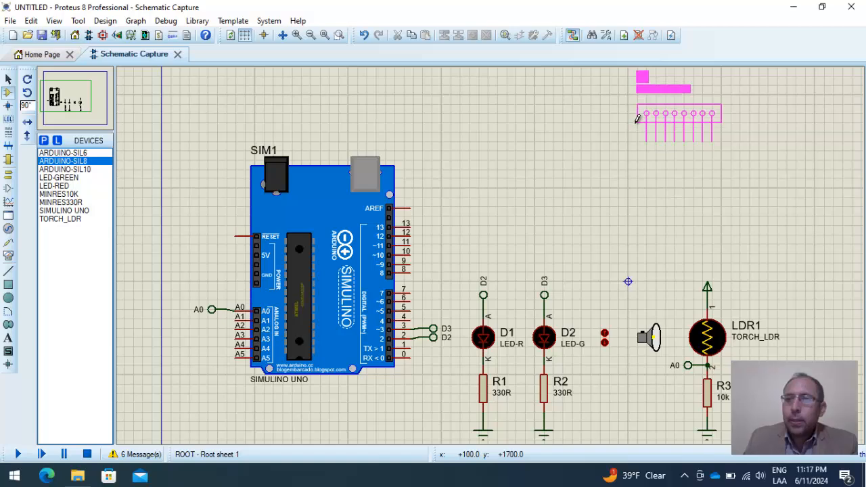
left_click(637, 118)
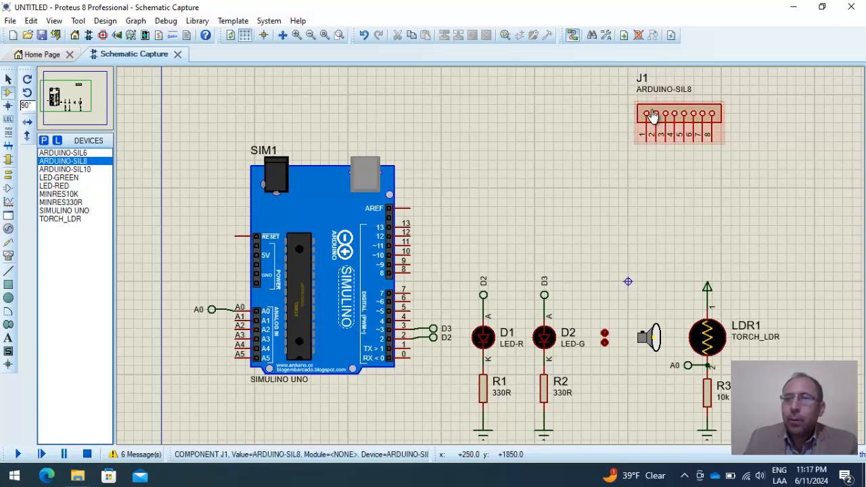
double_click(653, 116)
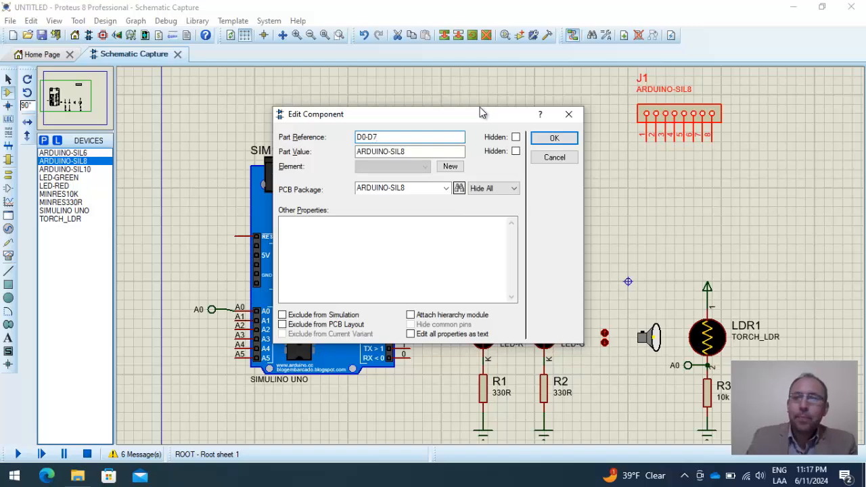
left_click(556, 137)
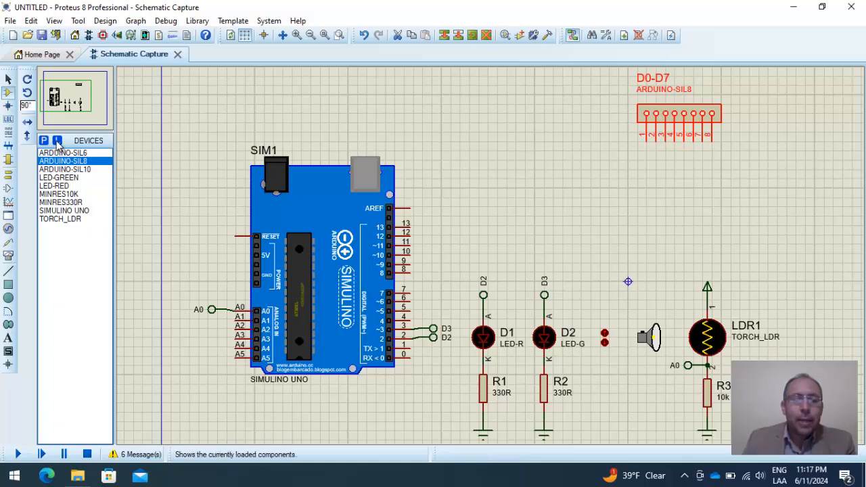
- Place an ARDUINO-SIL10 header in line beside the D0-D7 header, on the Arduino's side, with part reference D8-D13
left_click(70, 170)
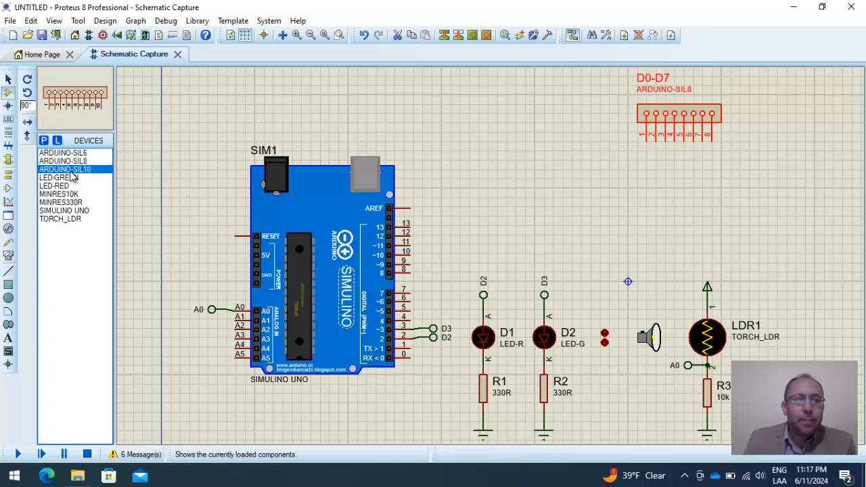
left_click(561, 136)
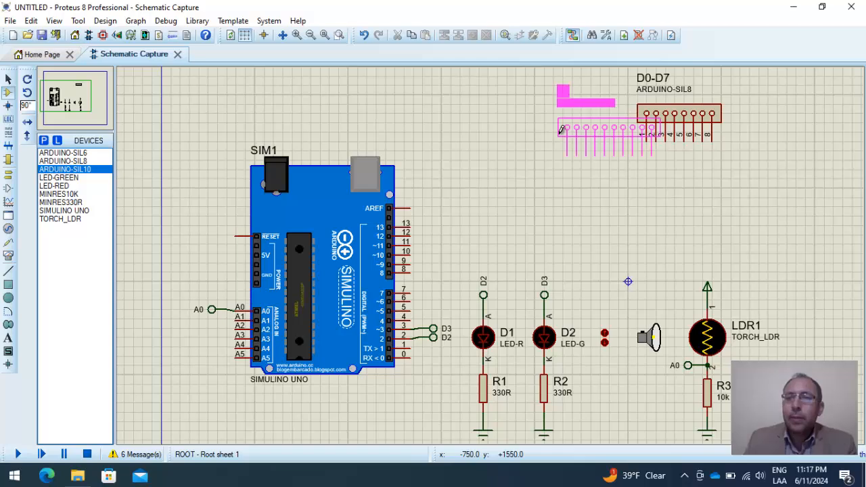
left_click(523, 120)
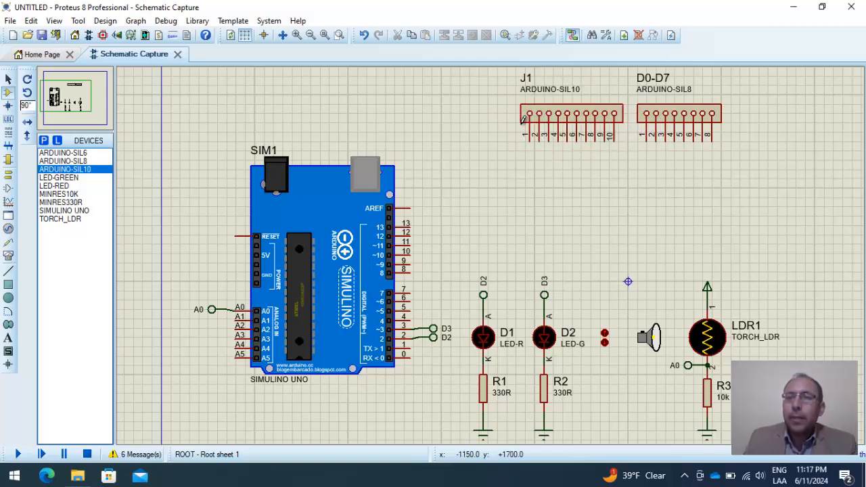
double_click(516, 116)
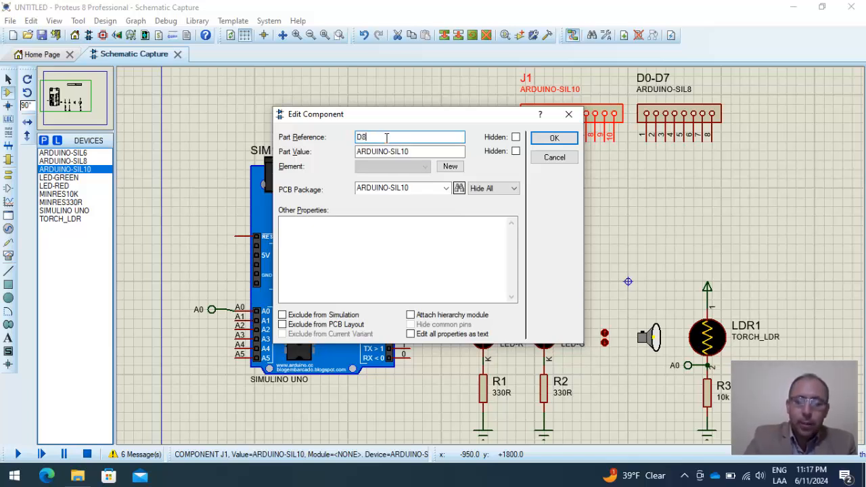
type("D8-D13")
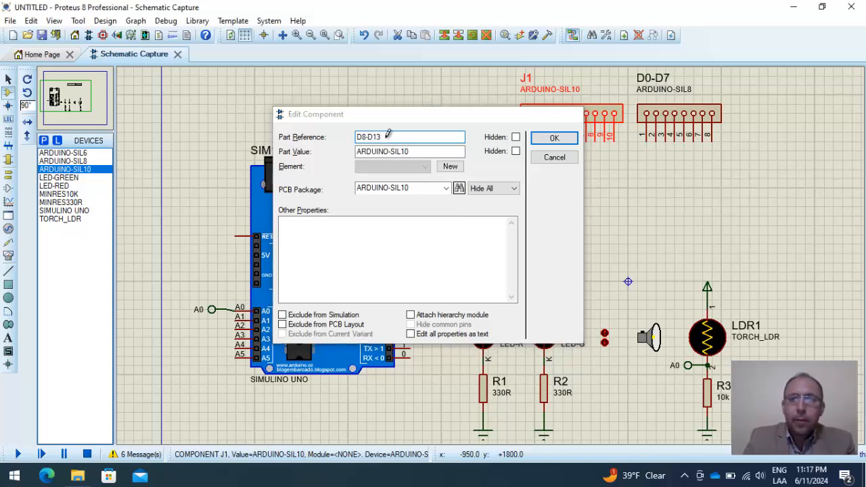
key("Return")
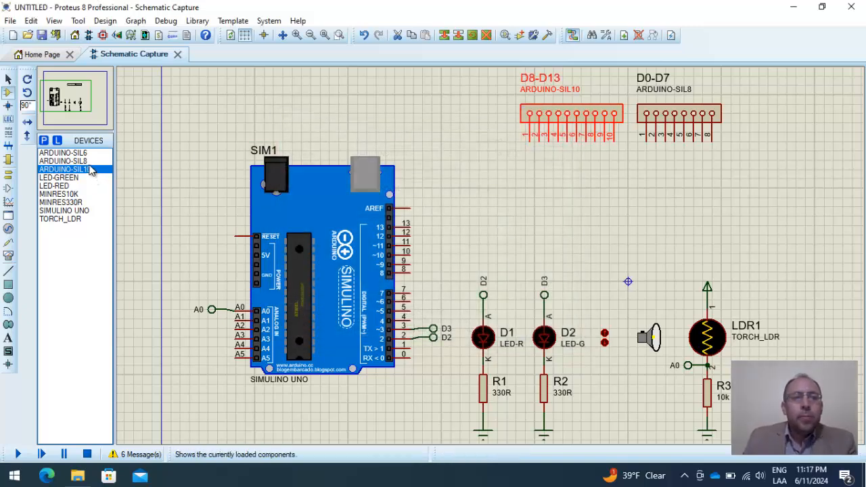
- Place an ARDUINO-SIL6 header directly below the D0-D7 header and set its part reference to ANALOG IN
left_click(68, 153)
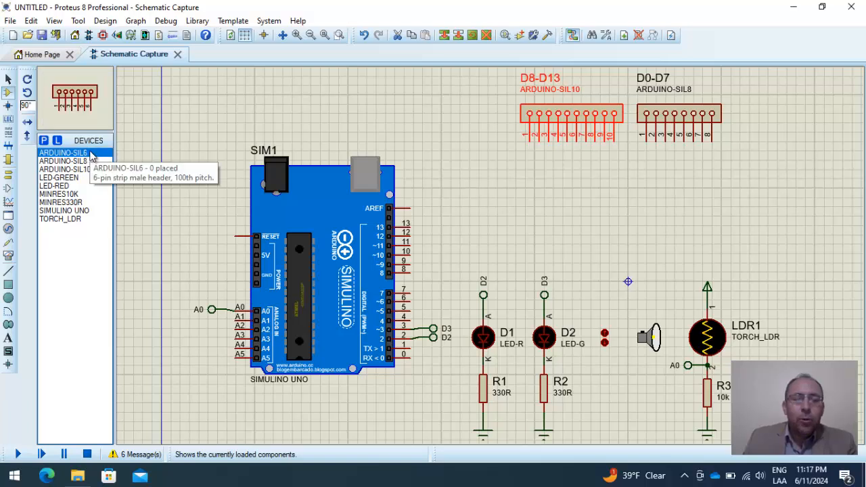
left_click(661, 184)
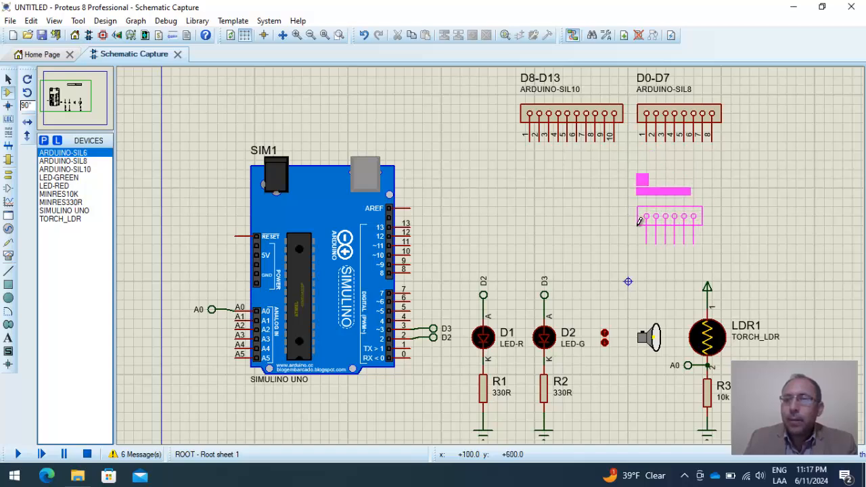
left_click(639, 221)
double_click(653, 223)
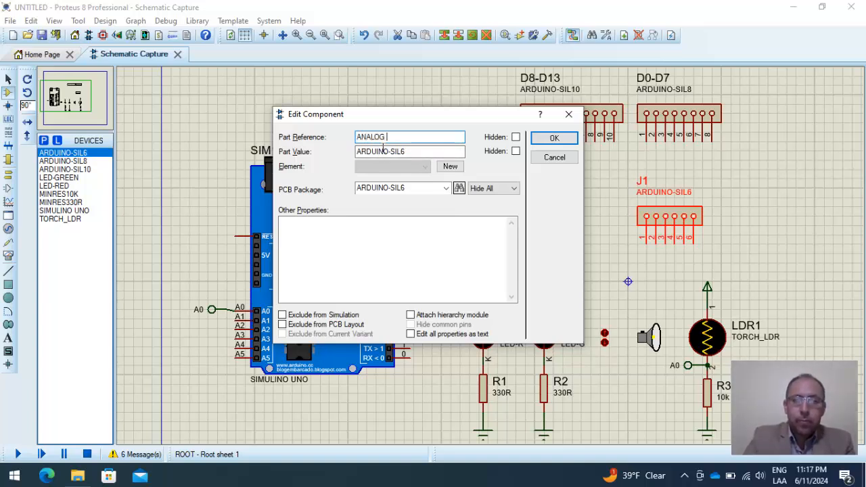
left_click(561, 138)
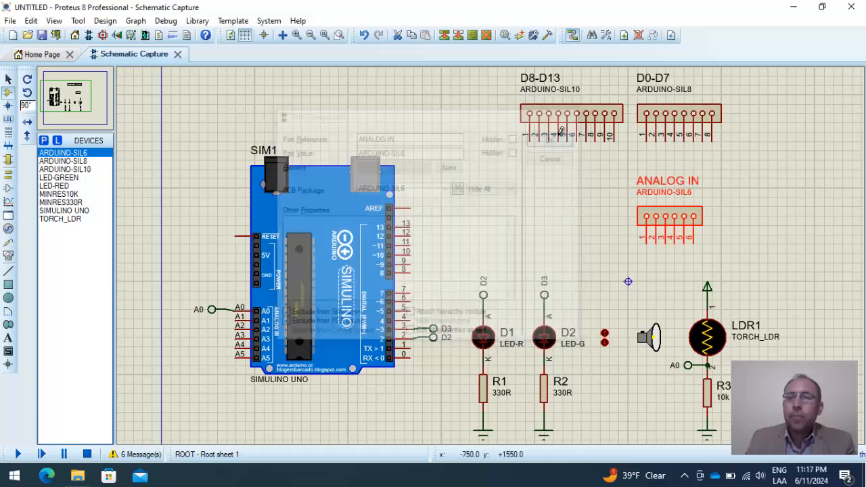
- Place a second ARDUINO-SIL8 header below the D8-D13 header and set its part reference to POWER
left_click(86, 162)
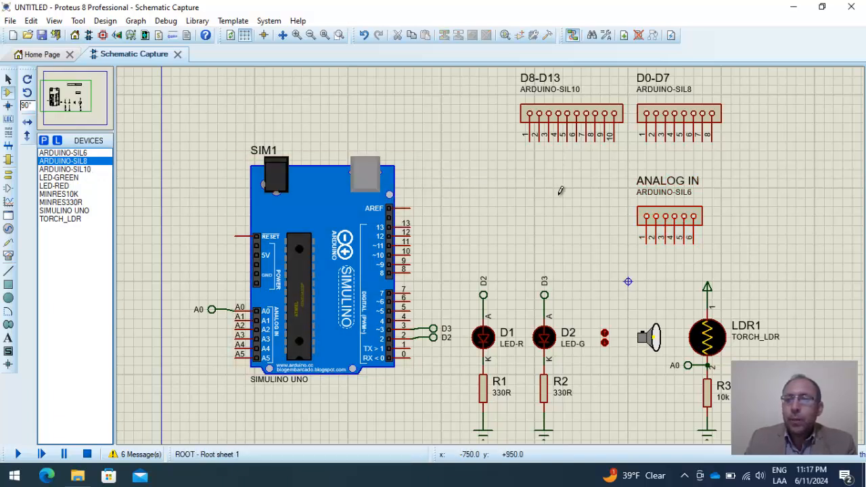
left_click(522, 208)
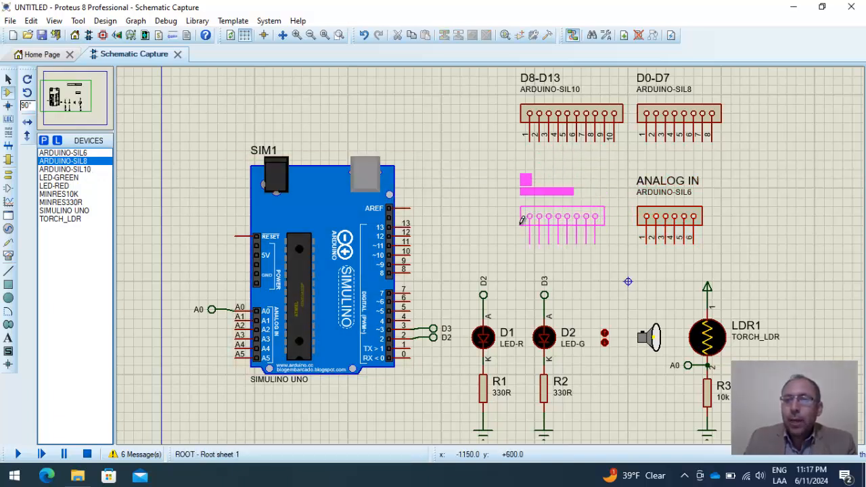
left_click(523, 220)
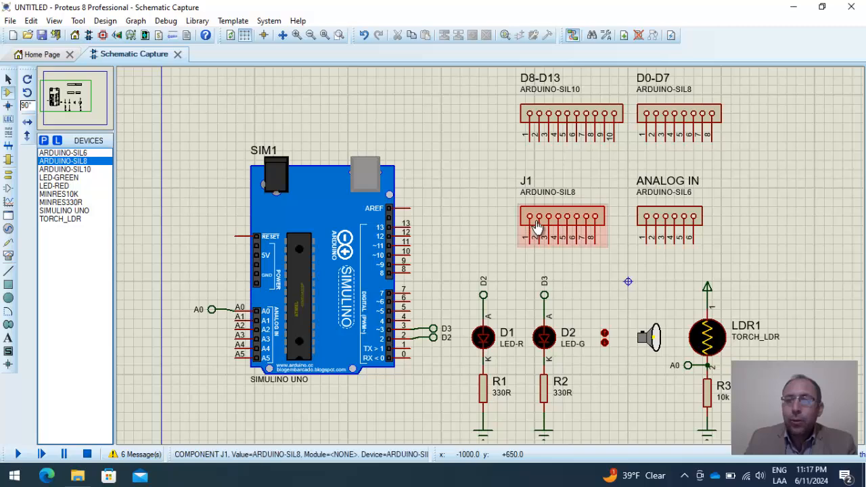
double_click(535, 220)
type("POWER")
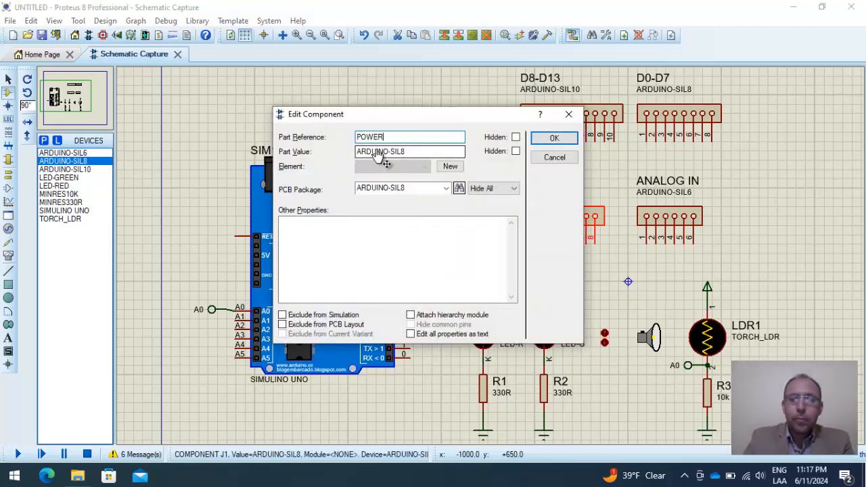
key("Return")
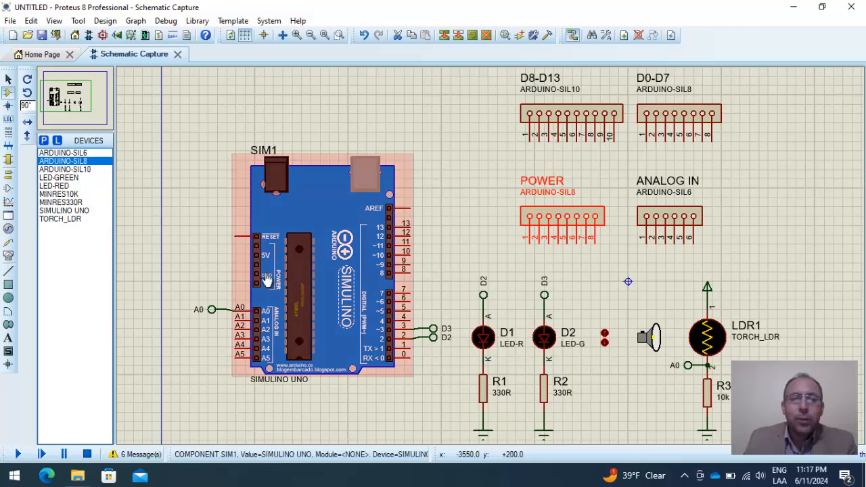
- Try to run the simulation with the new headers and close the resulting error report
left_click(18, 454)
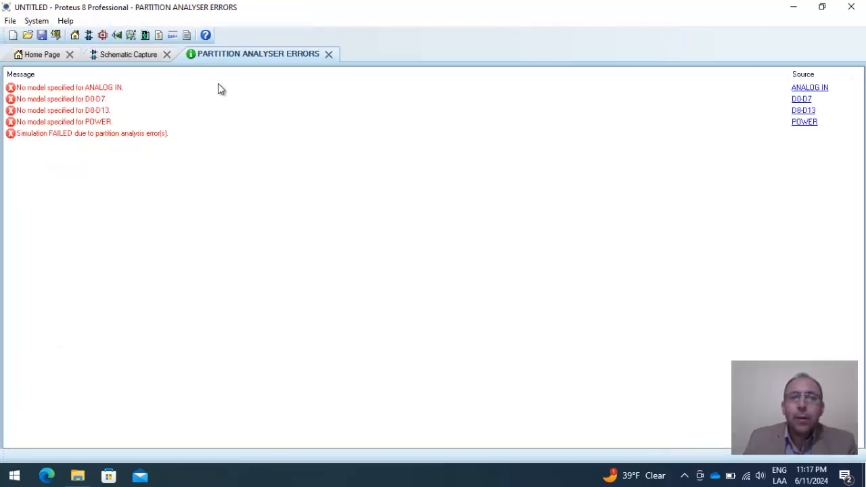
left_click(329, 55)
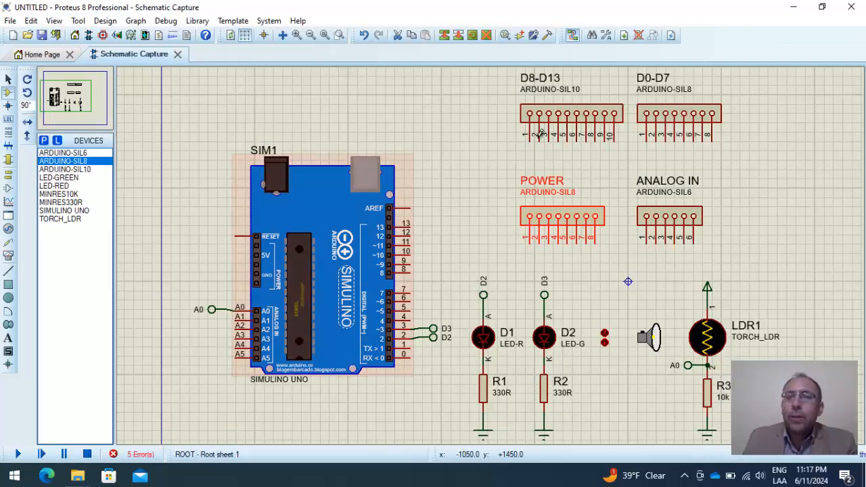
- Exclude the D8-D13 and D0-D7 headers from simulation
double_click(574, 130)
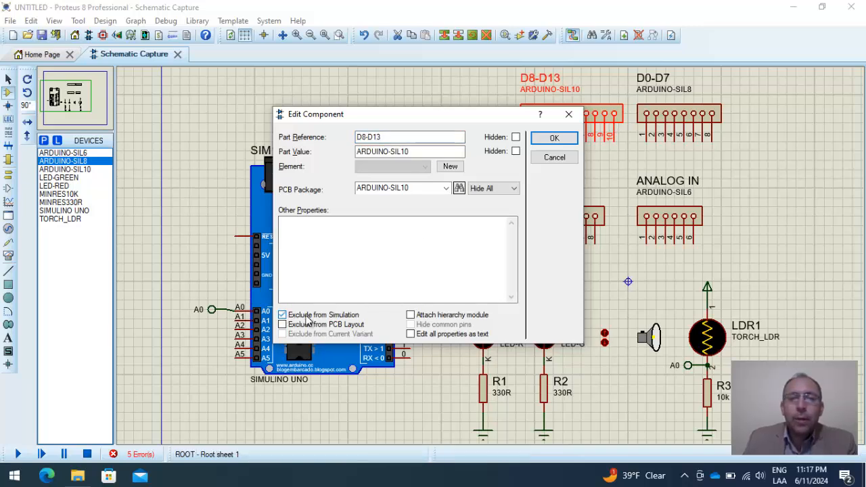
left_click(554, 138)
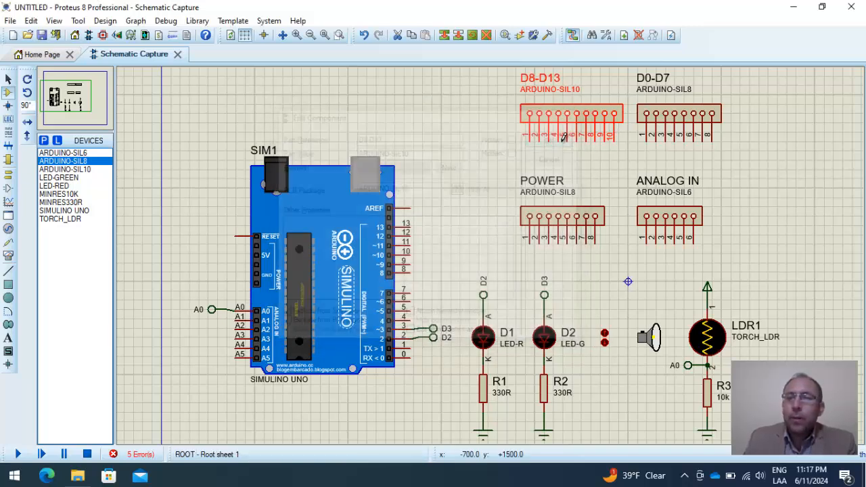
double_click(666, 115)
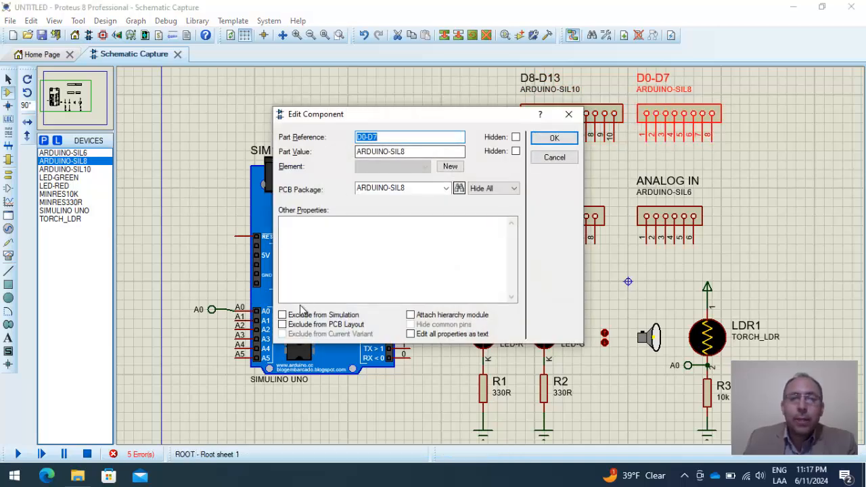
left_click(555, 138)
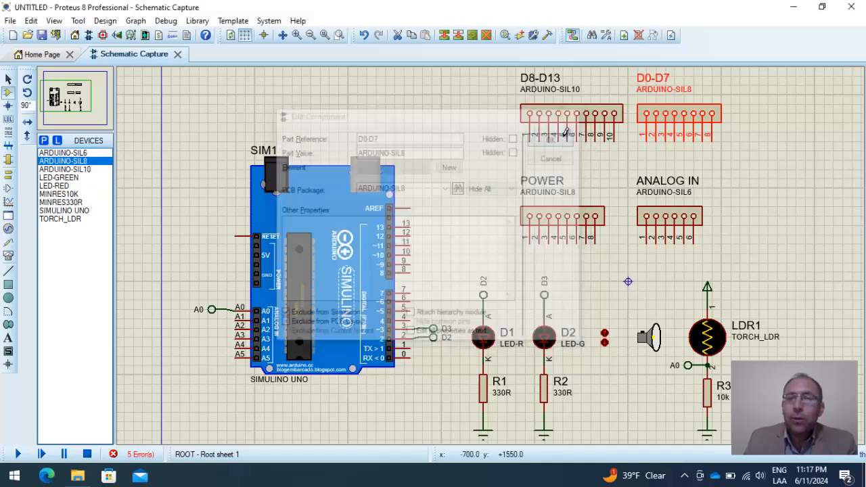
- Exclude the POWER and ANALOG IN headers from simulation, and test-run the circuit
double_click(549, 218)
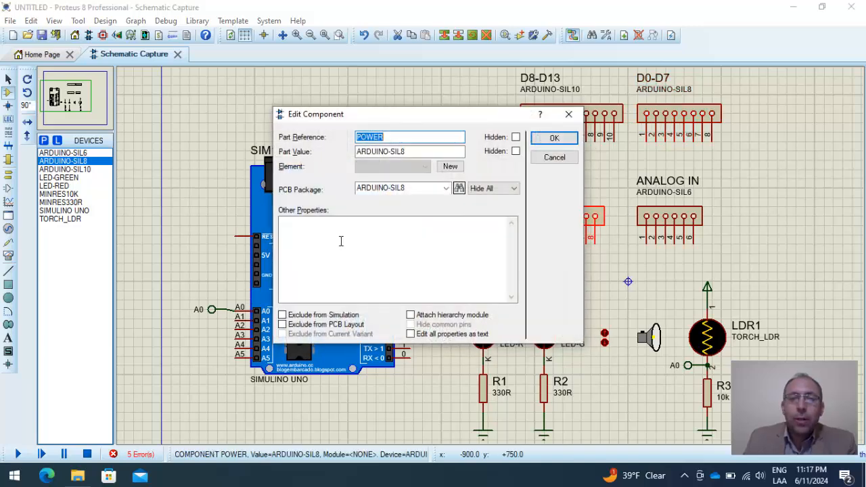
left_click(284, 323)
left_click(571, 141)
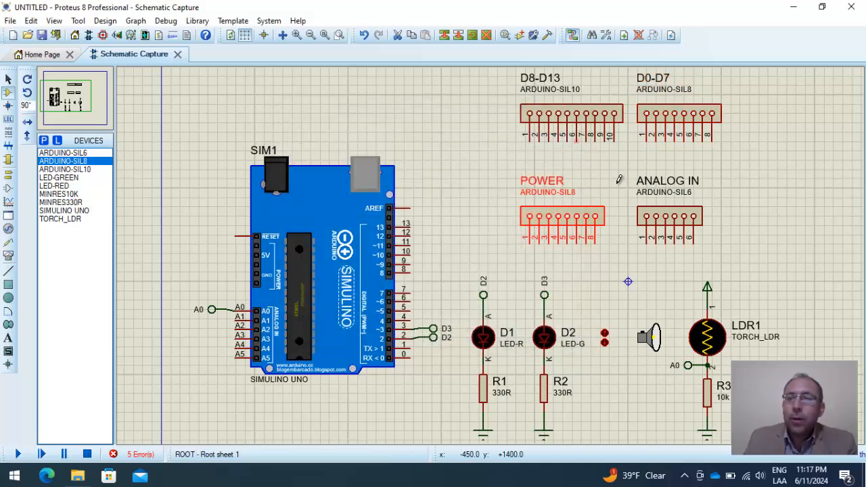
double_click(654, 218)
left_click(283, 315)
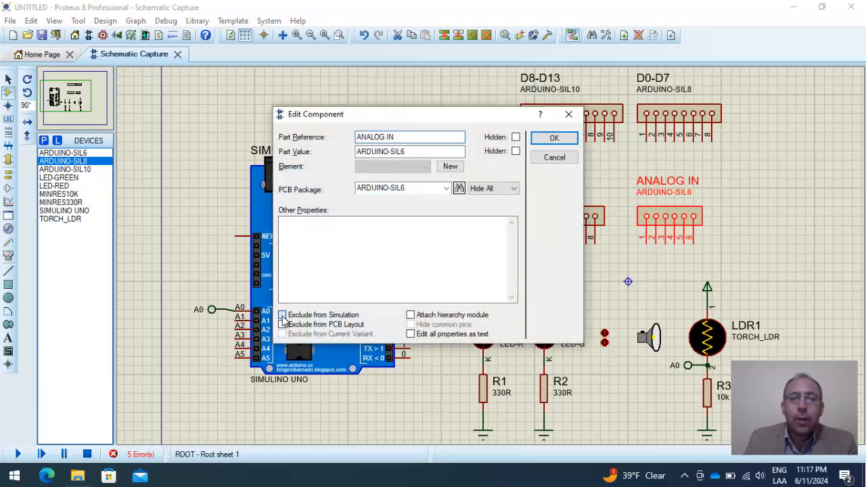
left_click(555, 139)
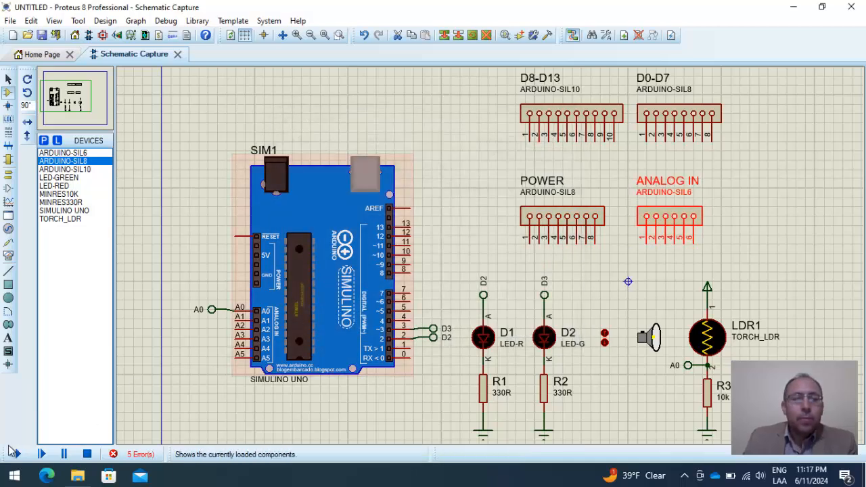
left_click(18, 454)
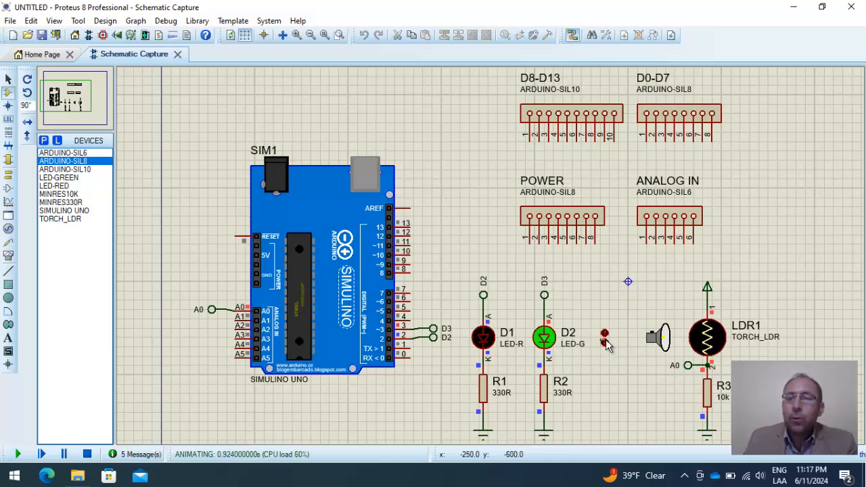
left_click(86, 454)
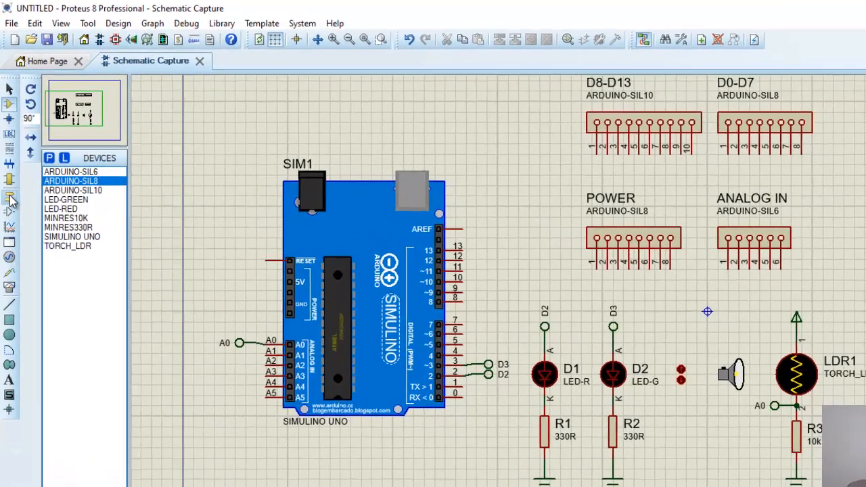
- Place two default terminals rotated 90° below the D0-D7 header and wire them to pins 5 and 6
left_click(8, 178)
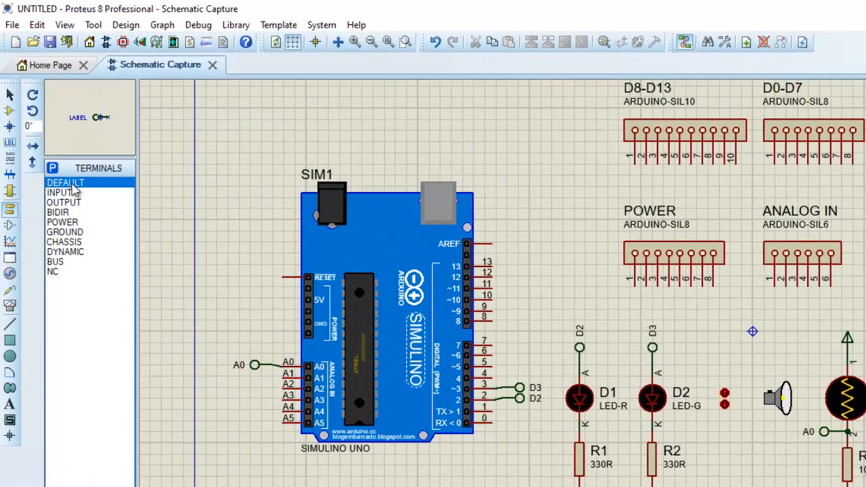
left_click(32, 110)
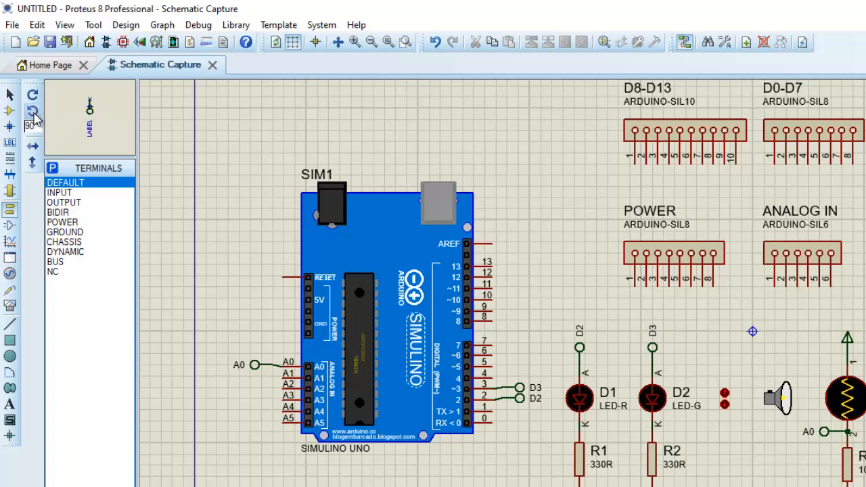
left_click(822, 177)
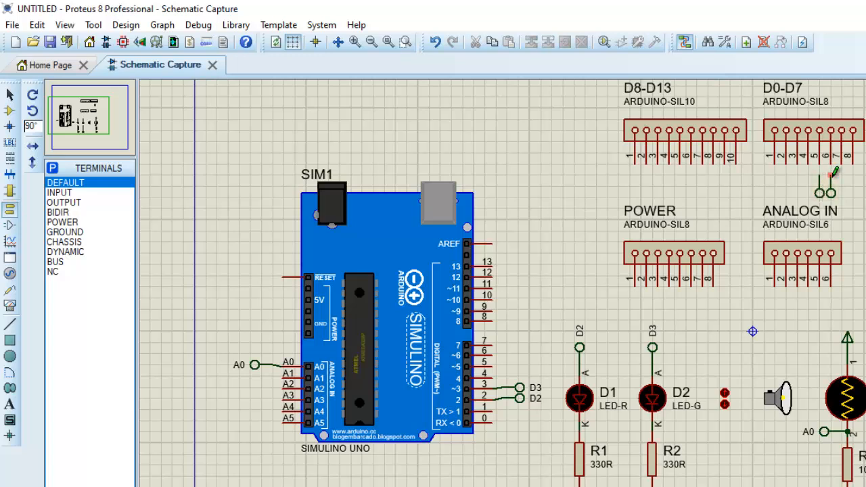
left_click(830, 175)
left_click(821, 162)
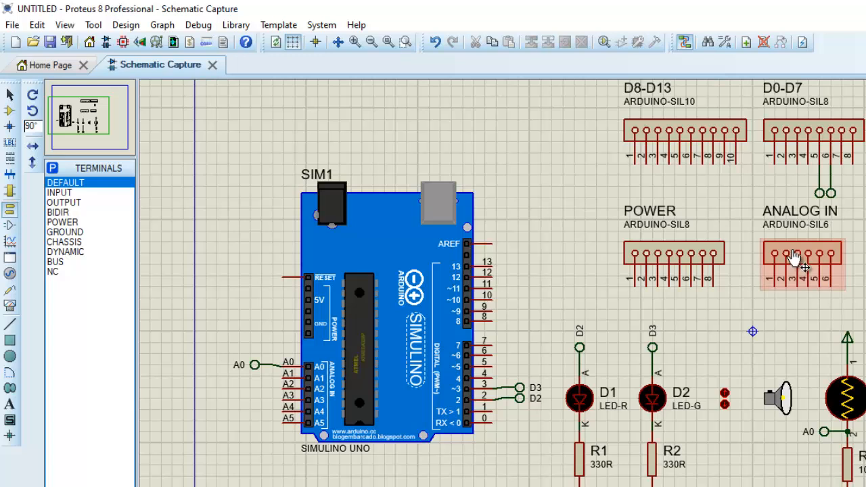
- Shift the ANALOG IN header slightly down and label the terminals on D0-D7 pins 6 and 5 as D2 and D3
left_click_drag(802, 265, 799, 285)
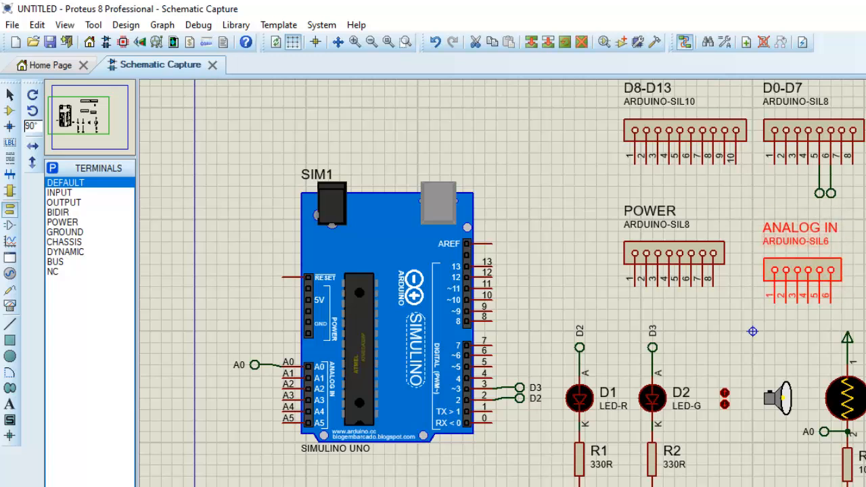
double_click(831, 194)
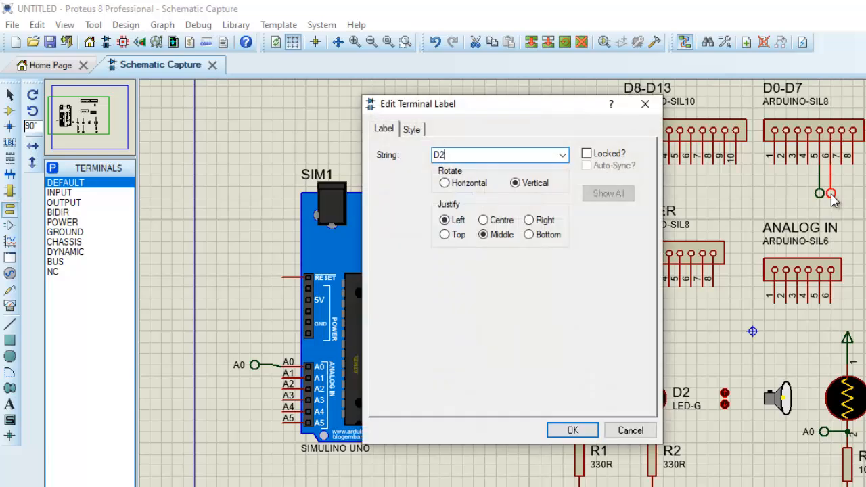
key("Return")
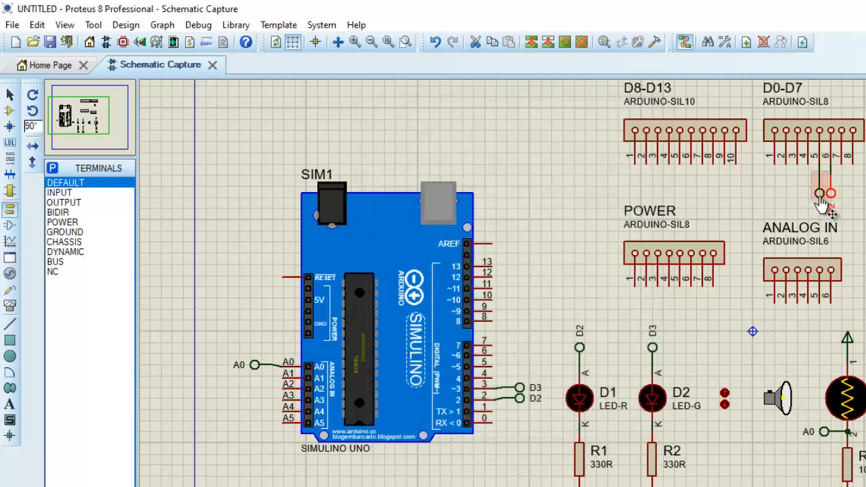
double_click(819, 195)
key("Return")
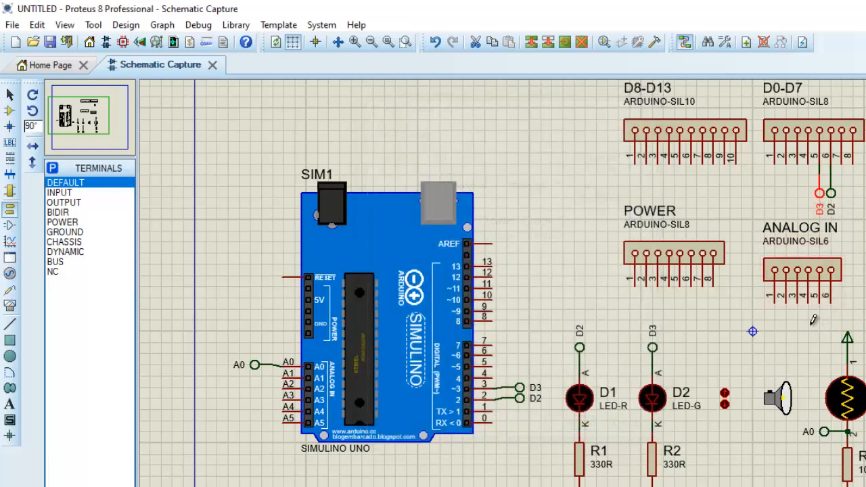
- Place a default terminal below the ANALOG IN header, wire it to pin 1 and label it A0
left_click(778, 322)
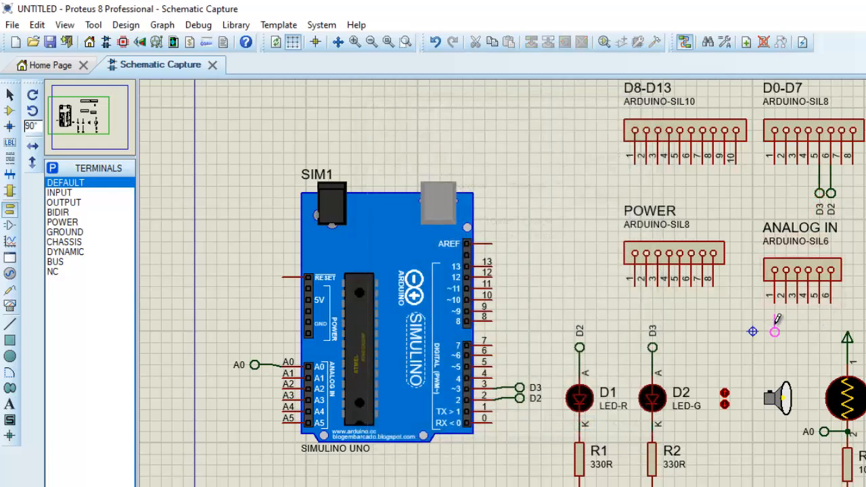
left_click(776, 323)
left_click(774, 332)
left_click(775, 331)
left_click(776, 332)
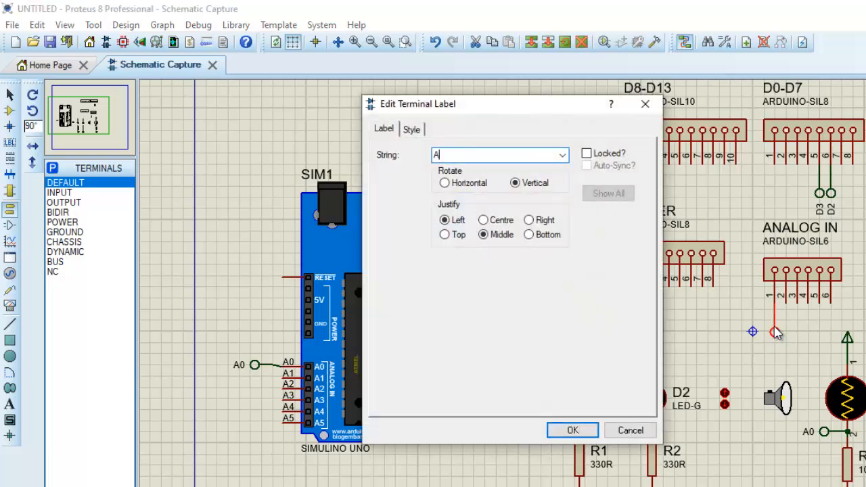
key("Return")
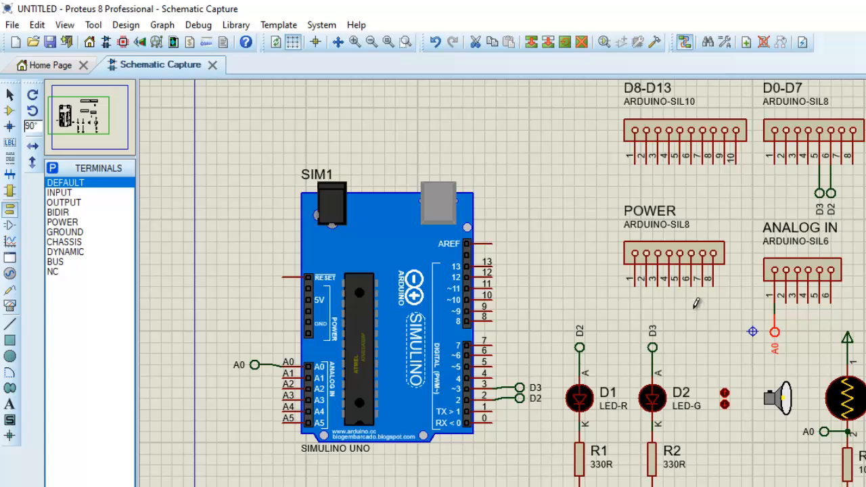
- Shift the POWER header slightly up and connect an upright ground terminal to its pin 6
left_click_drag(690, 270, 690, 243)
left_click(706, 285)
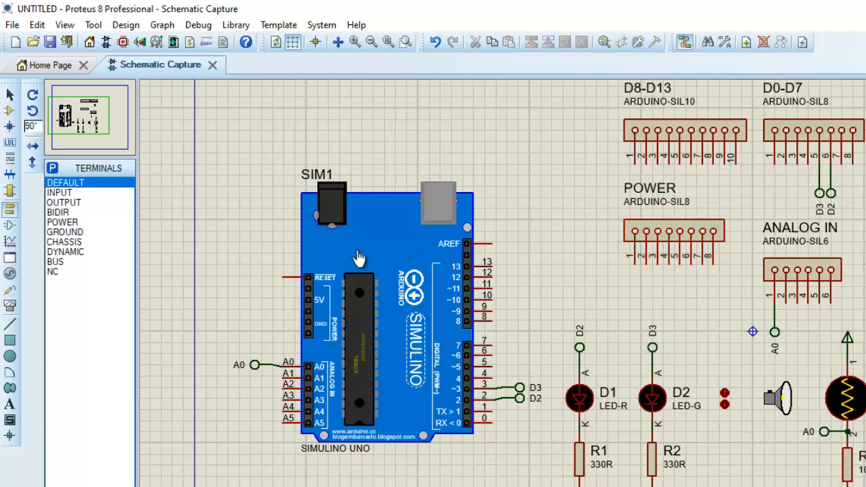
left_click(62, 232)
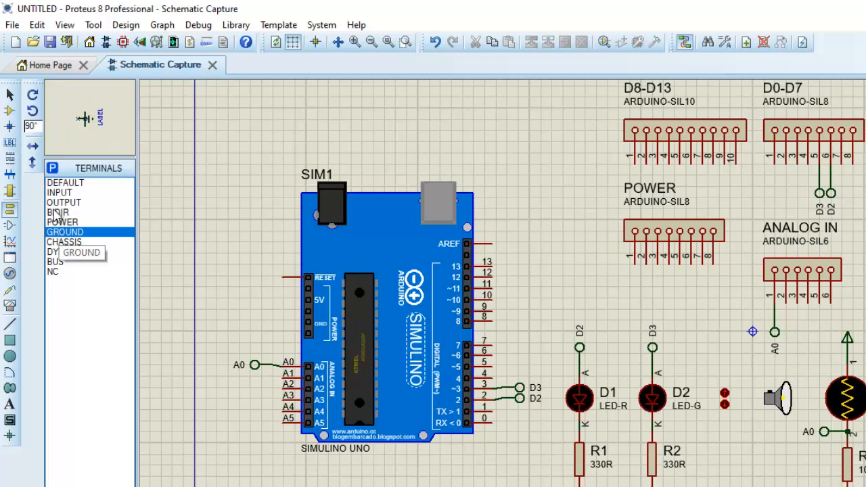
left_click(32, 95)
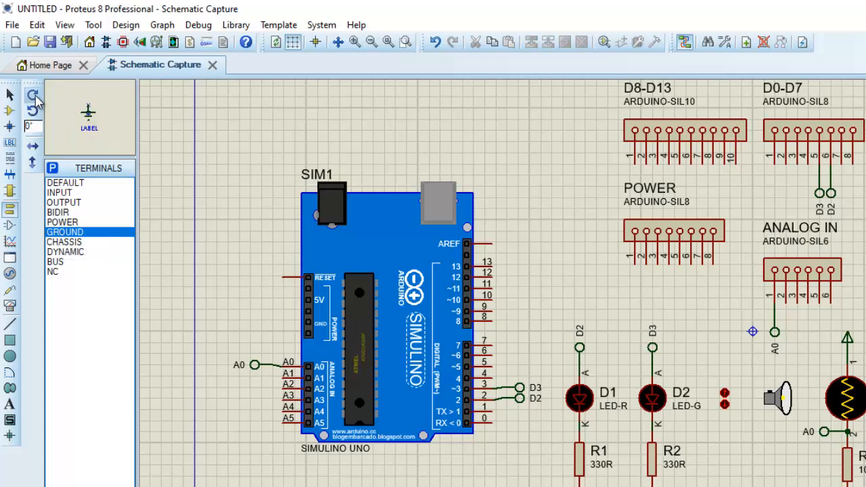
left_click(695, 280)
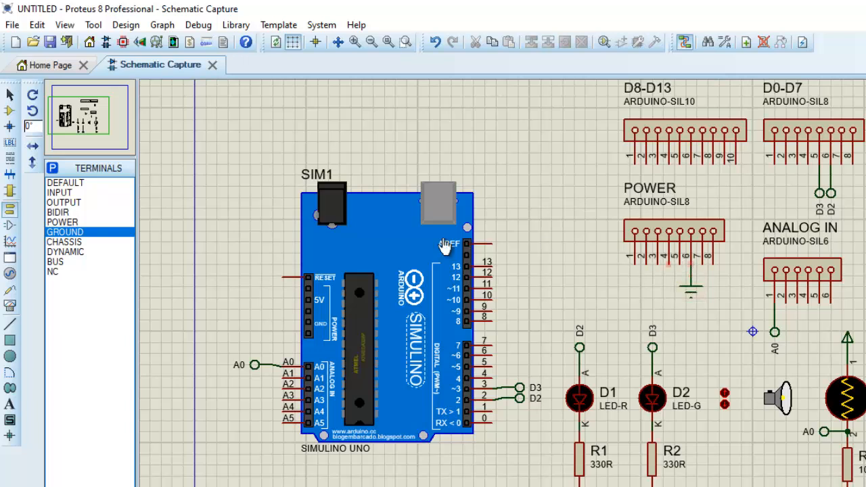
- Place a power terminal beside the POWER header's pin 1 and wire it to pin 5
left_click(65, 223)
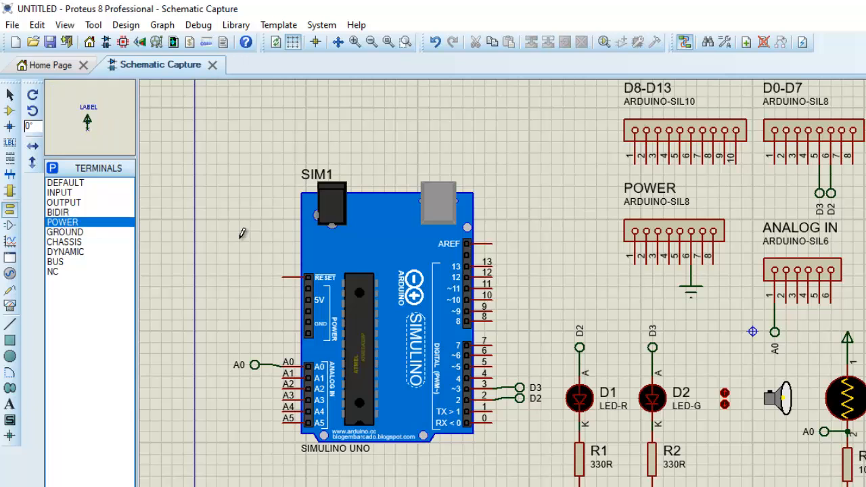
left_click(613, 267)
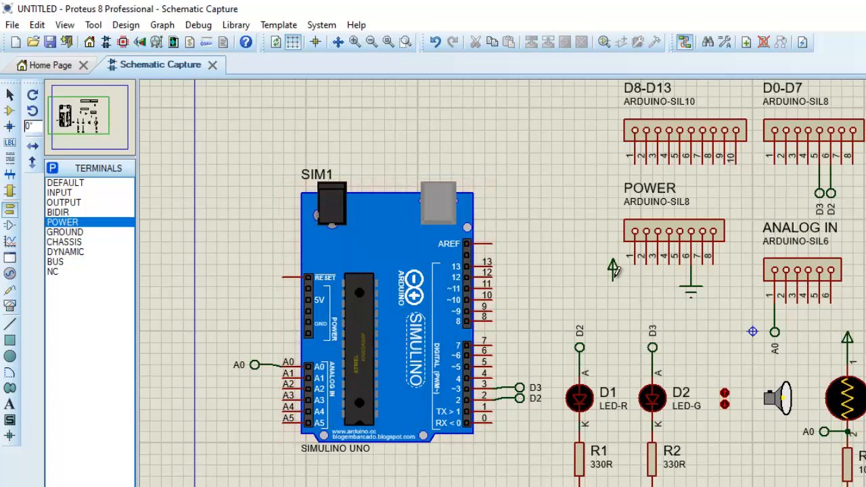
left_click(615, 280)
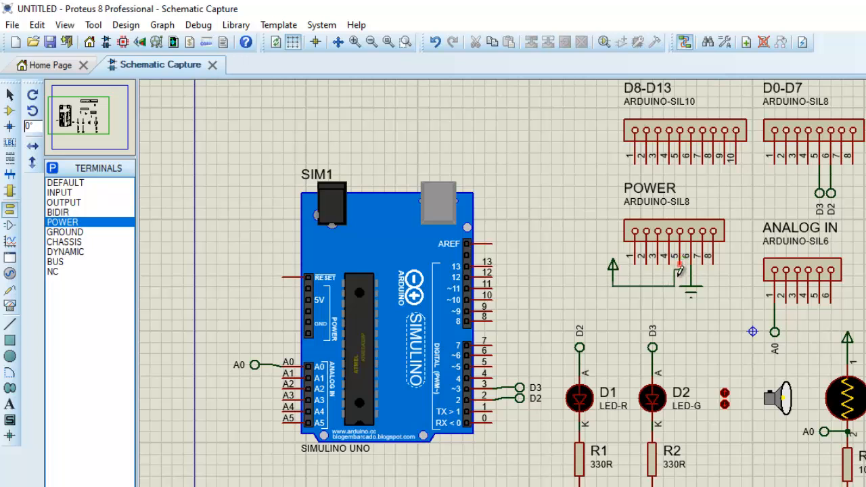
left_click(678, 266)
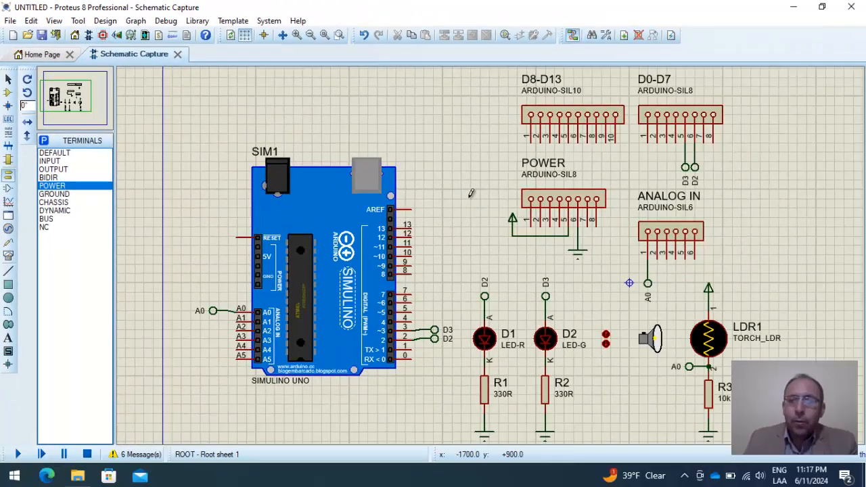
- Inspect the D8-D13 header's PCB package and pin assignments in the Packaging Tool
right_click(576, 114)
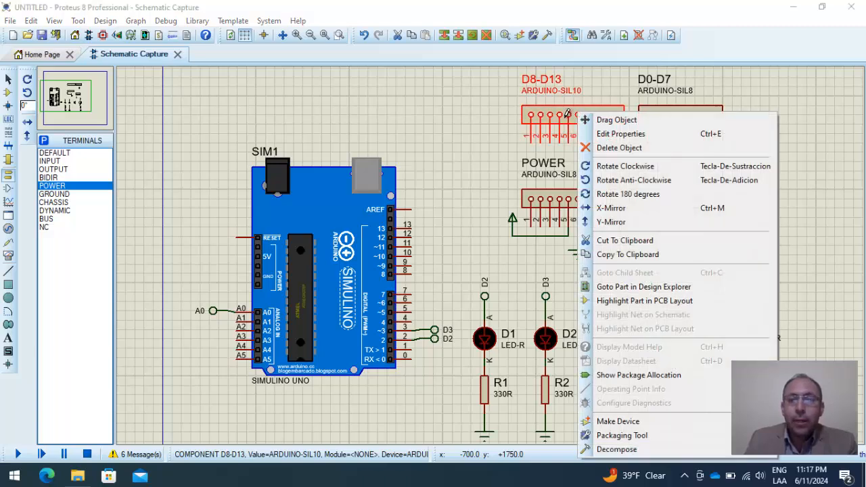
left_click(627, 436)
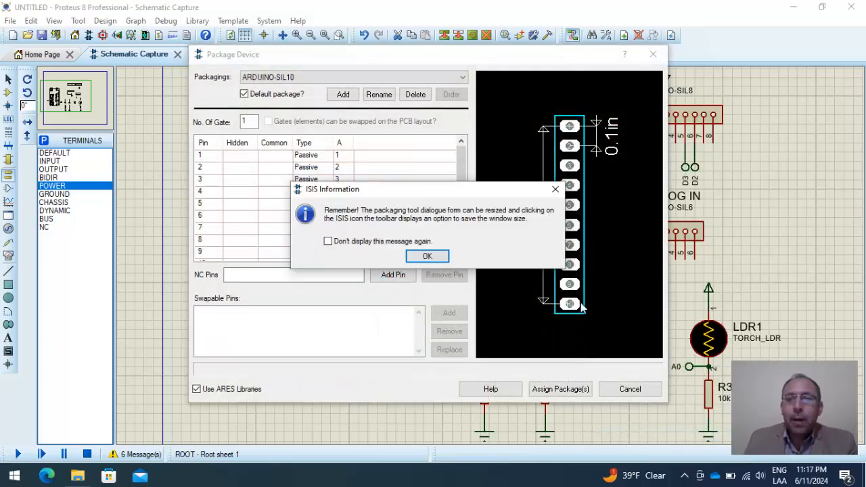
left_click(427, 256)
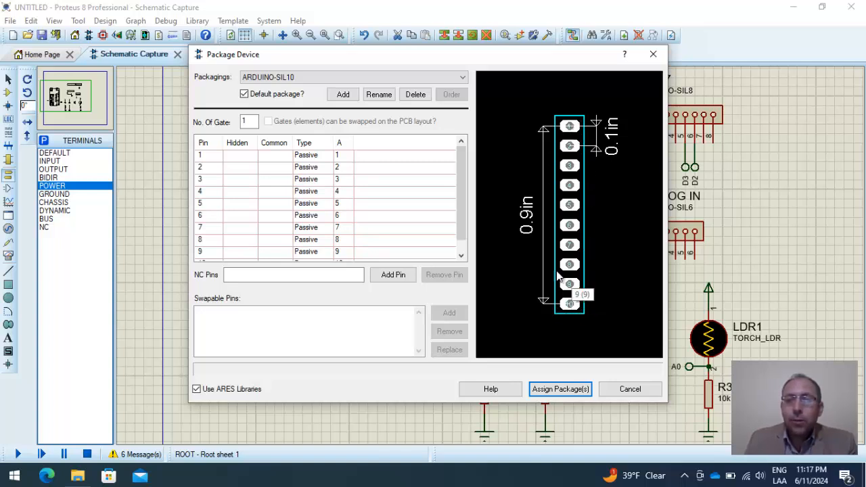
left_click(653, 56)
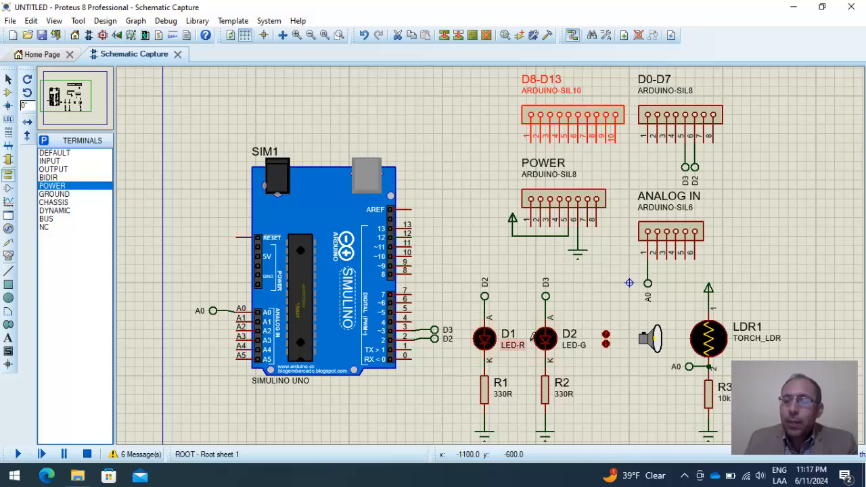
- Open the Packaging Tool for LED D1 and delete its LED packaging
right_click(484, 341)
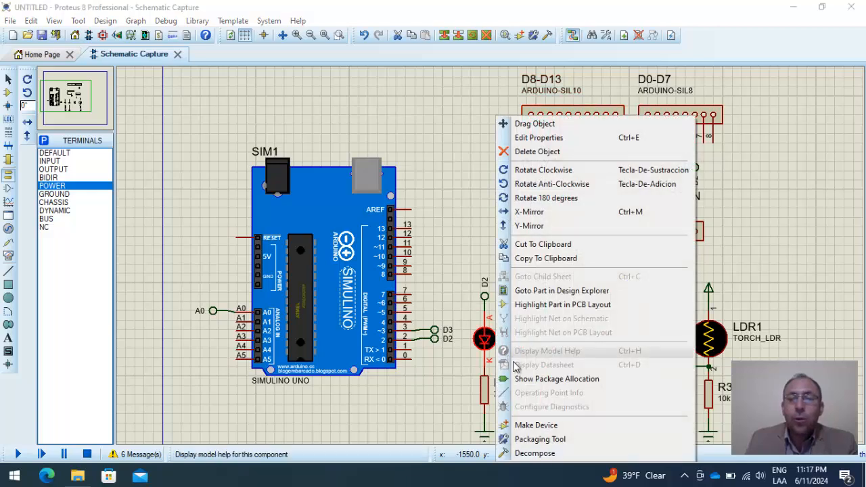
left_click(528, 441)
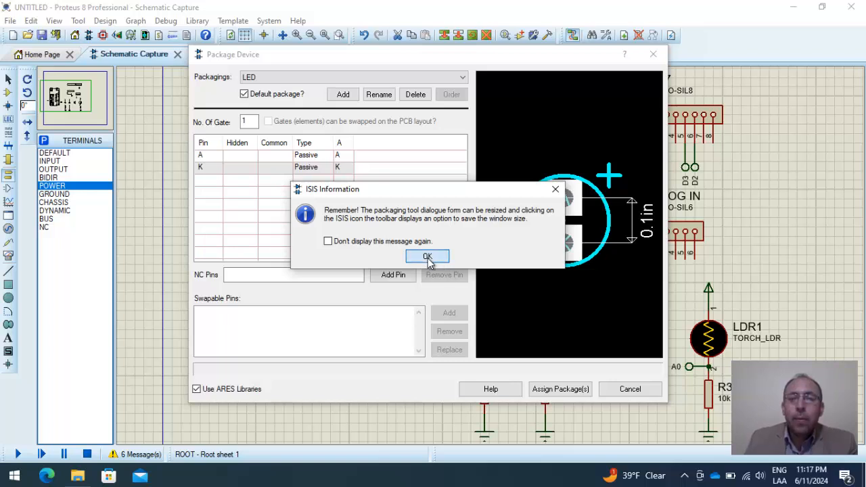
left_click(428, 257)
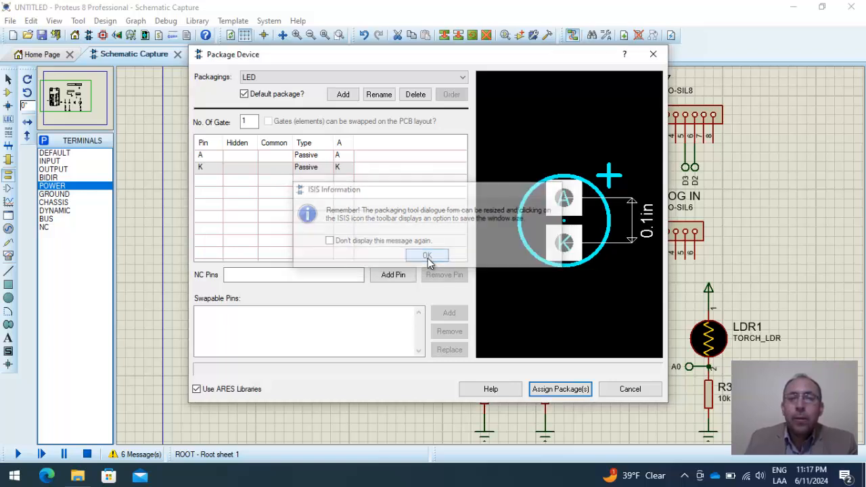
left_click(414, 102)
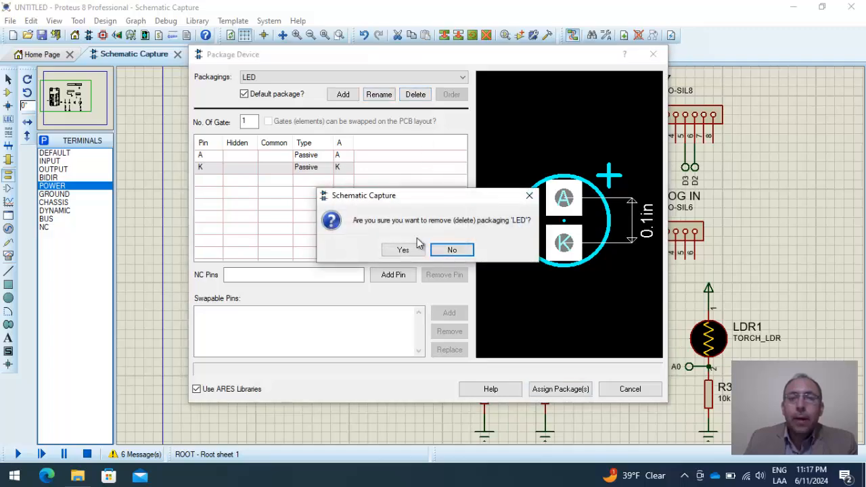
left_click(409, 250)
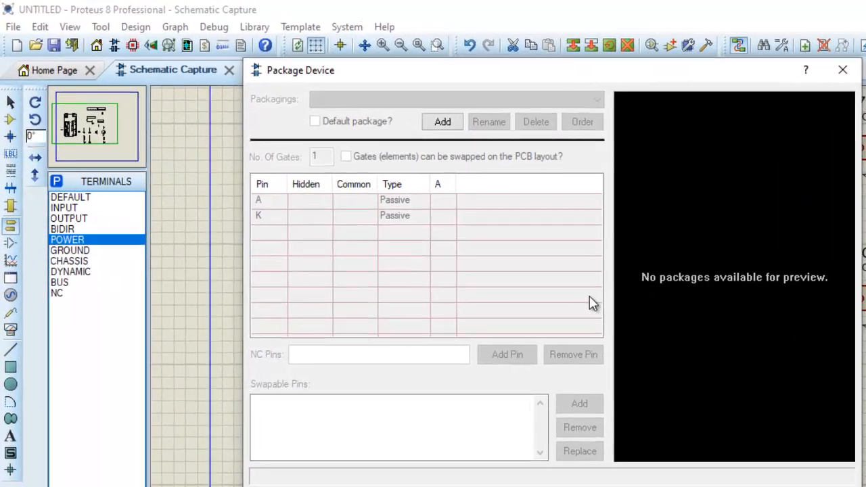
- Add the standard through-hole LED package from the PACKAGE library as D1's packaging
left_click(450, 126)
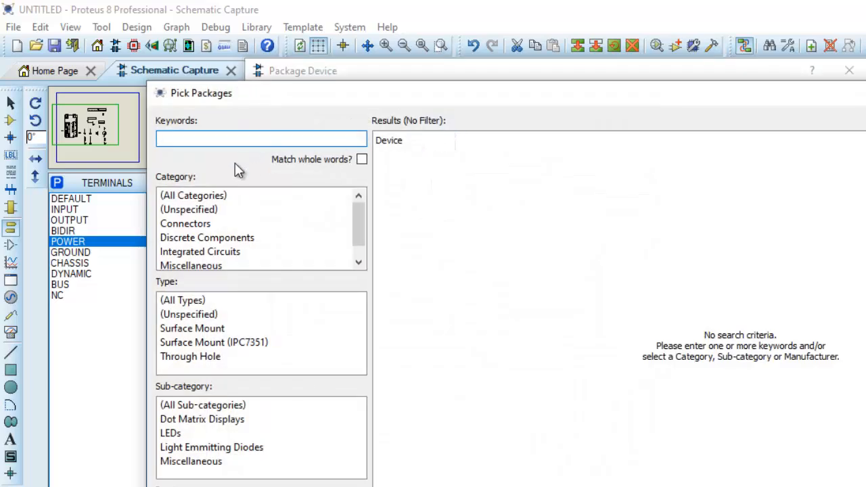
type("LED")
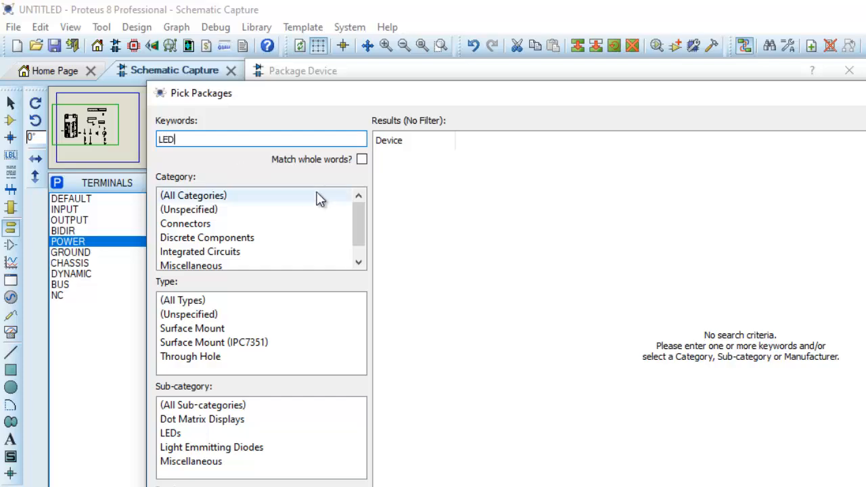
left_click(379, 216)
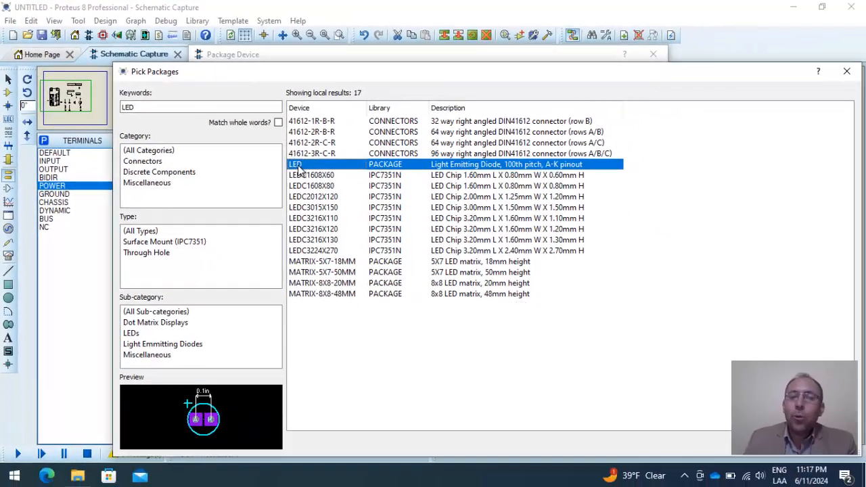
mouse_move(298, 165)
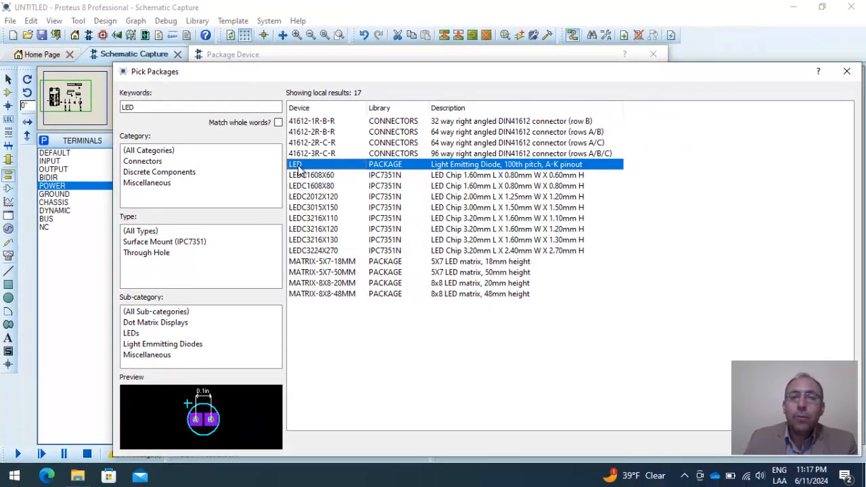
double_click(297, 164)
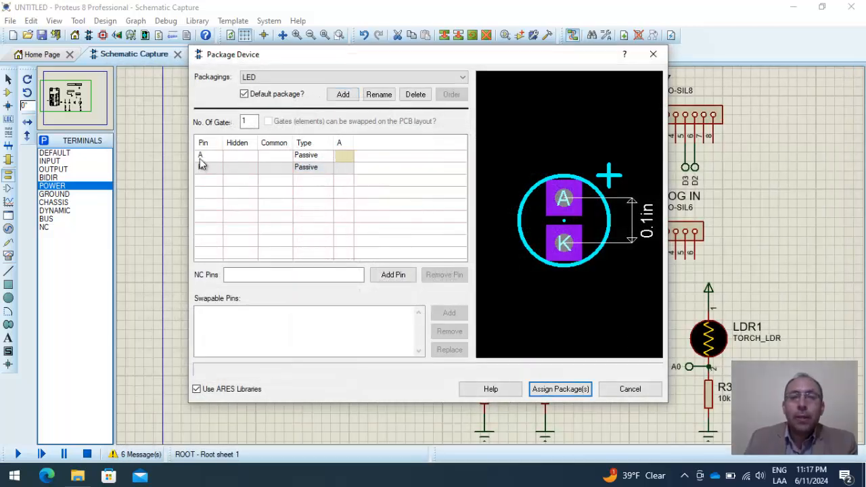
- Map D1's pins A and K to pads A and K, save the packaging in the ACTIVE library, and update the design
left_click(338, 167)
type("K")
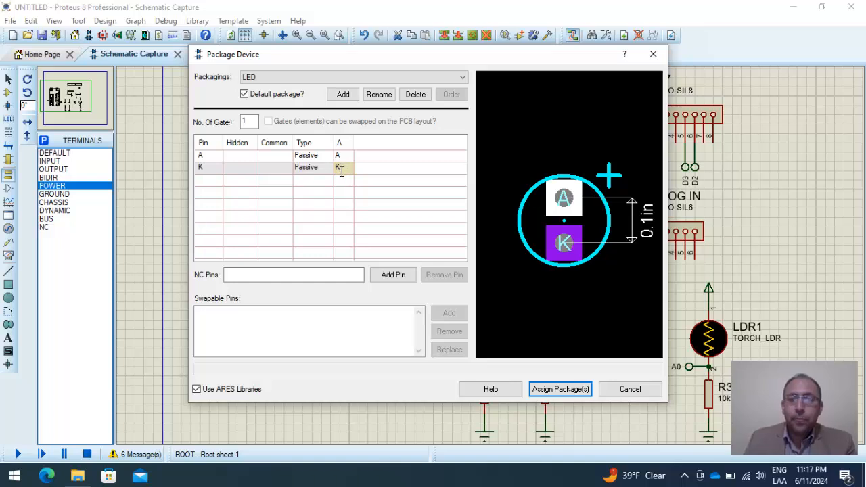
left_click(560, 390)
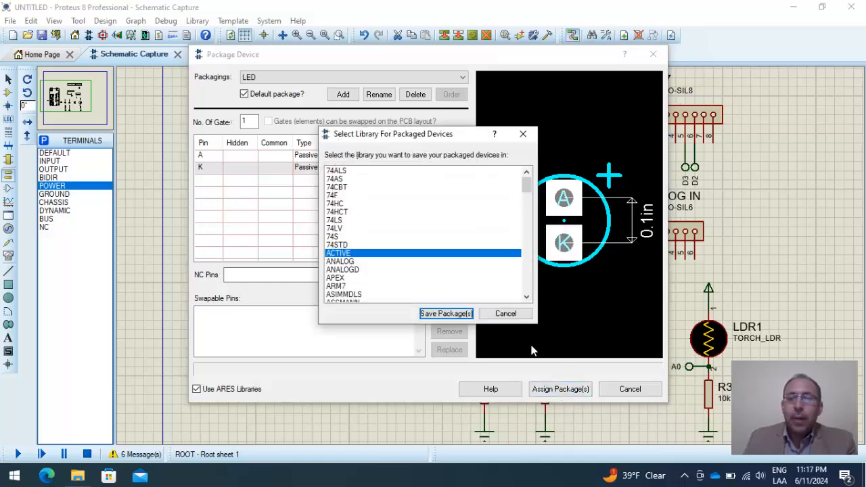
left_click(445, 316)
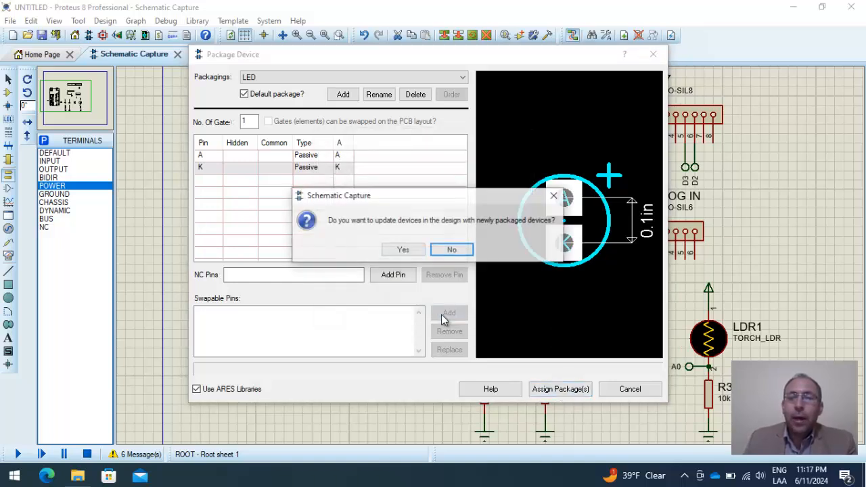
left_click(402, 251)
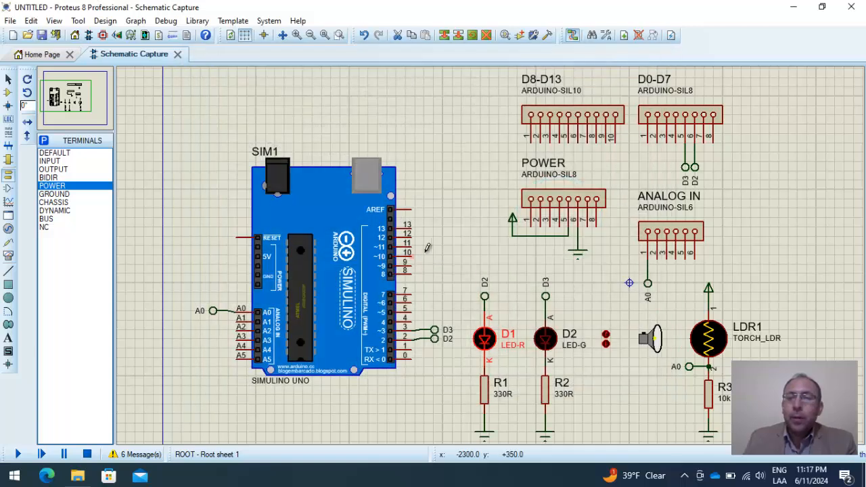
- Check LED D2's properties, then open it in the Packaging Tool and delete its LED packaging
double_click(546, 342)
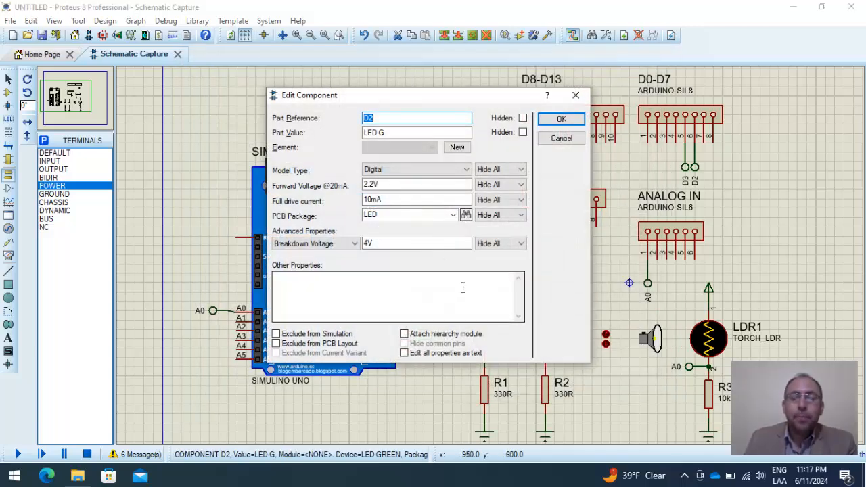
left_click(576, 97)
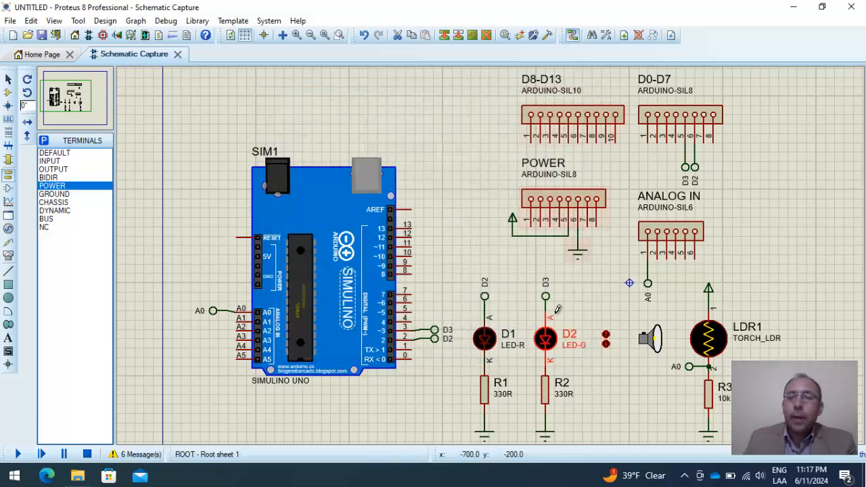
right_click(545, 338)
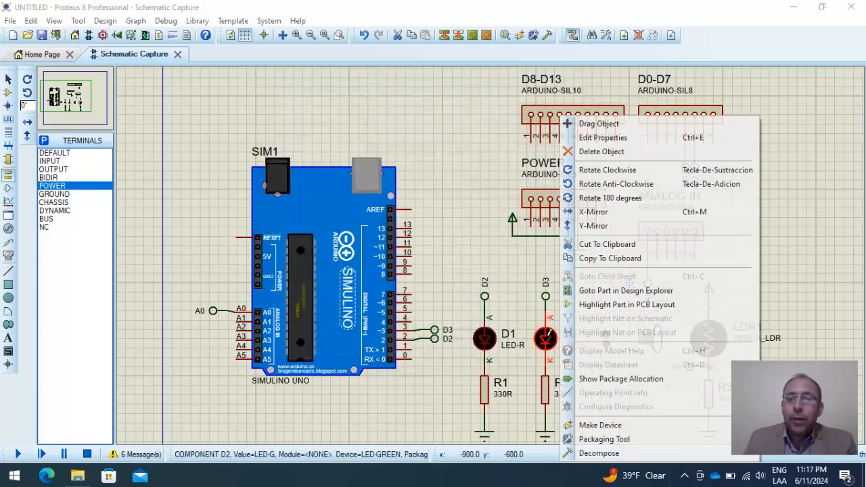
left_click(602, 439)
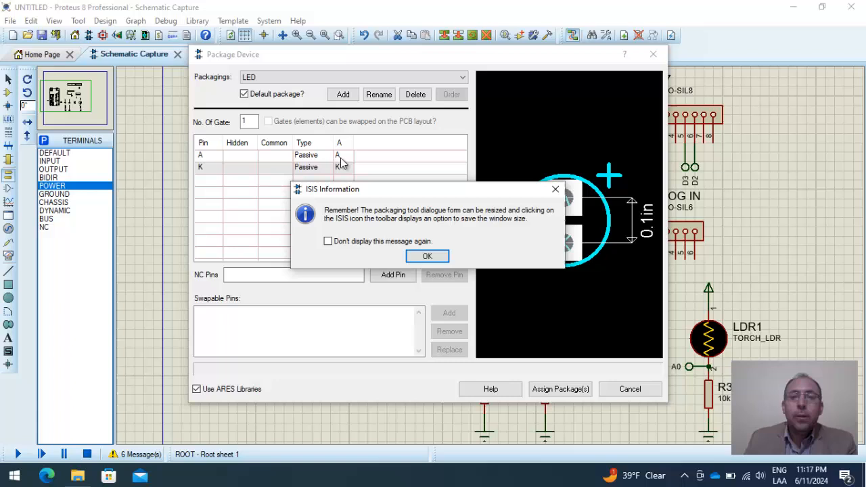
left_click(432, 255)
left_click(415, 94)
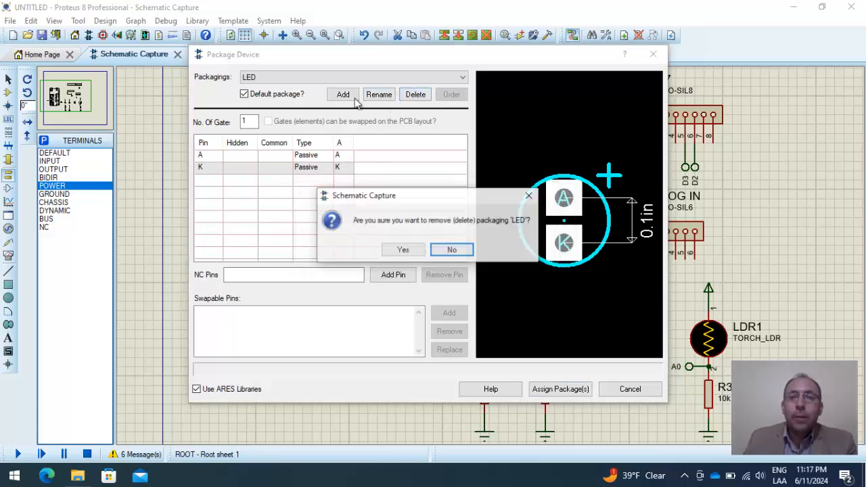
left_click(402, 251)
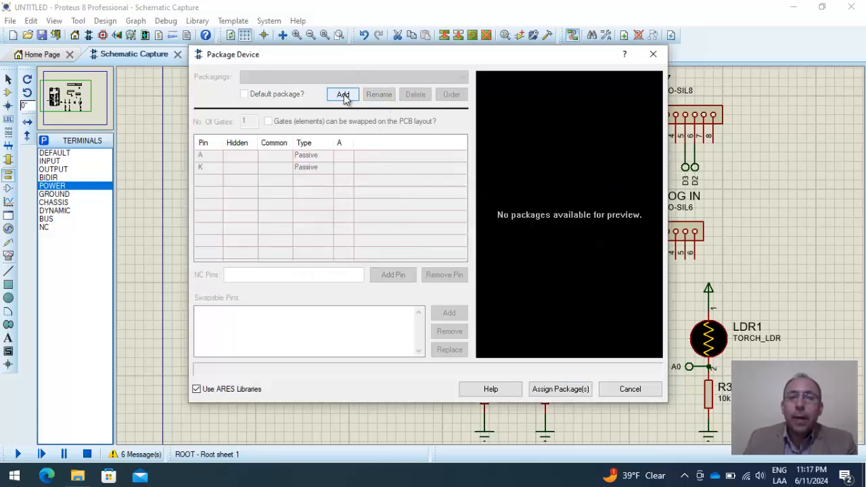
- Add the LED package from the PACKAGE library as D2's packaging
left_click(343, 94)
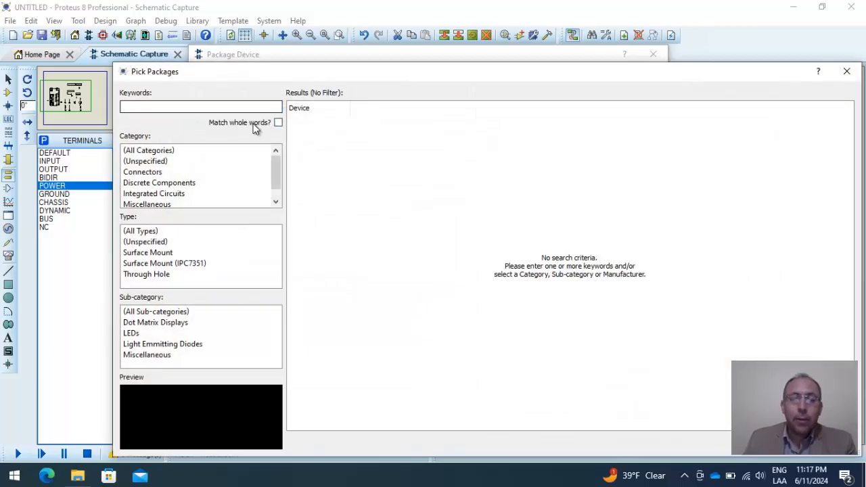
type("LED")
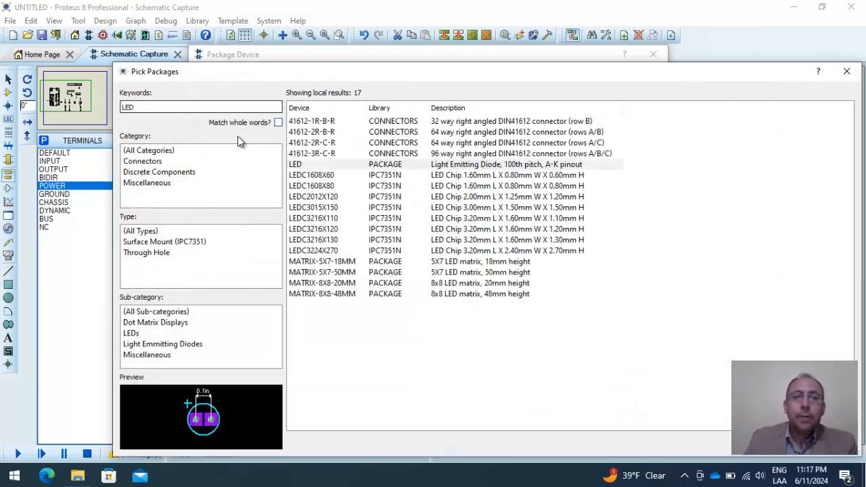
left_click(302, 165)
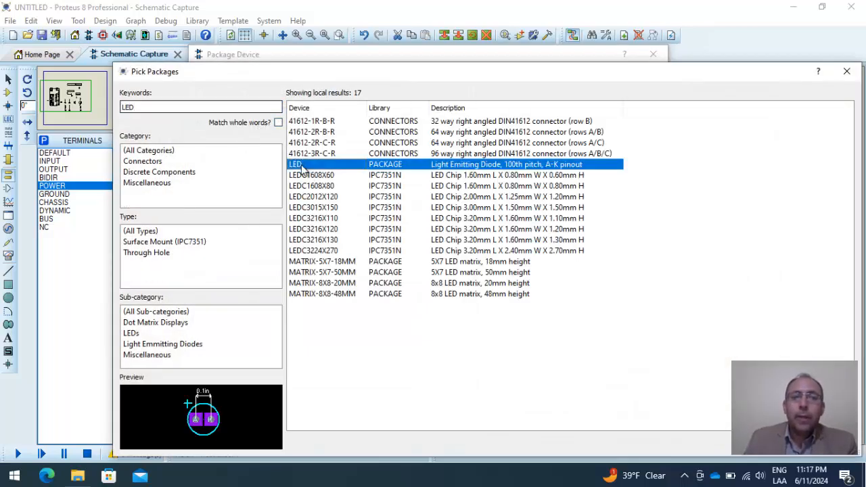
left_click(791, 453)
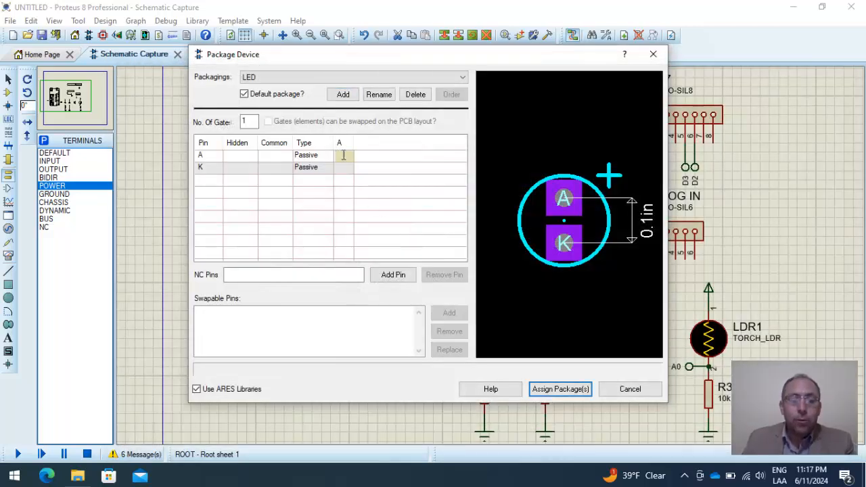
- Map D2's pins A and K to pads A and K, save the packaging in the ACTIVE library, and update the design
left_click(348, 169)
type("K")
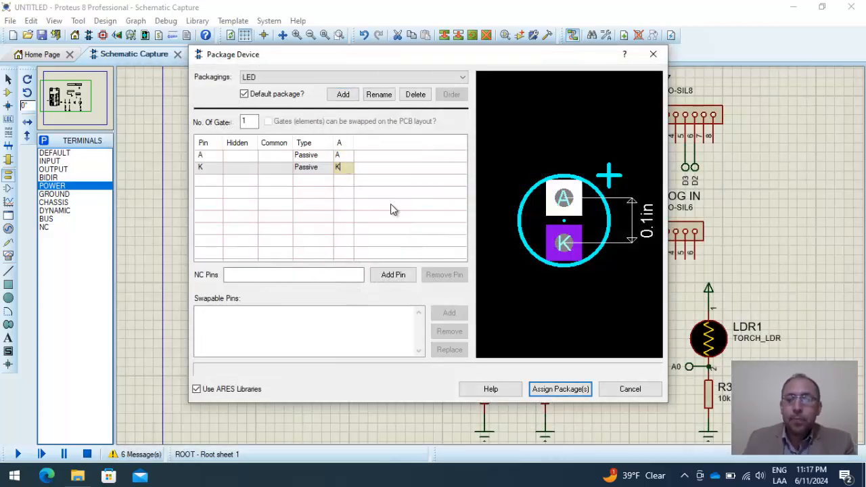
left_click(553, 397)
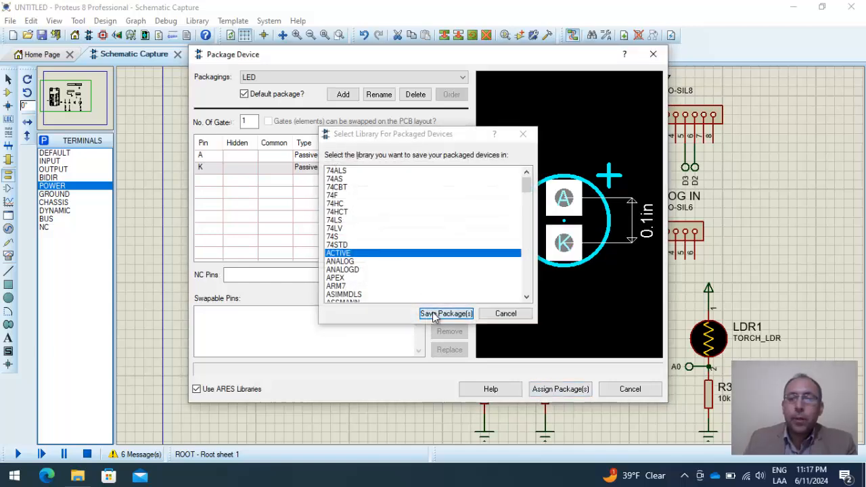
left_click(433, 309)
left_click(402, 250)
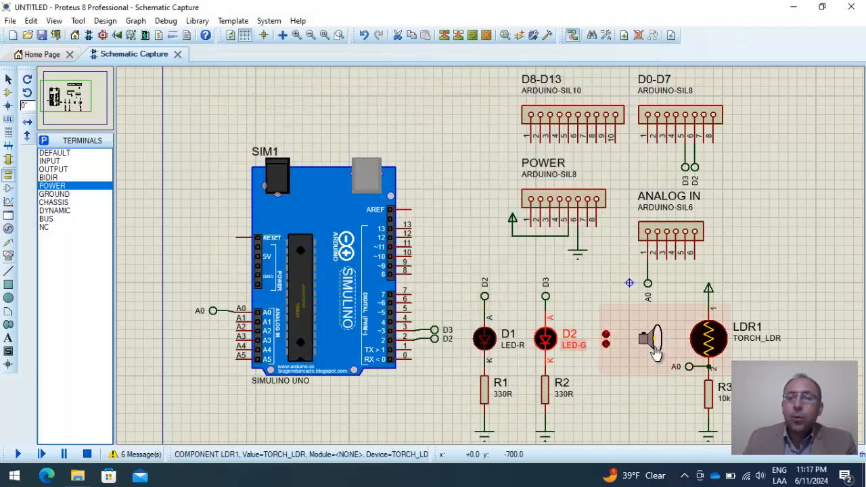
- Check resistor R3's component properties and open the PCB layout
double_click(709, 391)
left_click(569, 117)
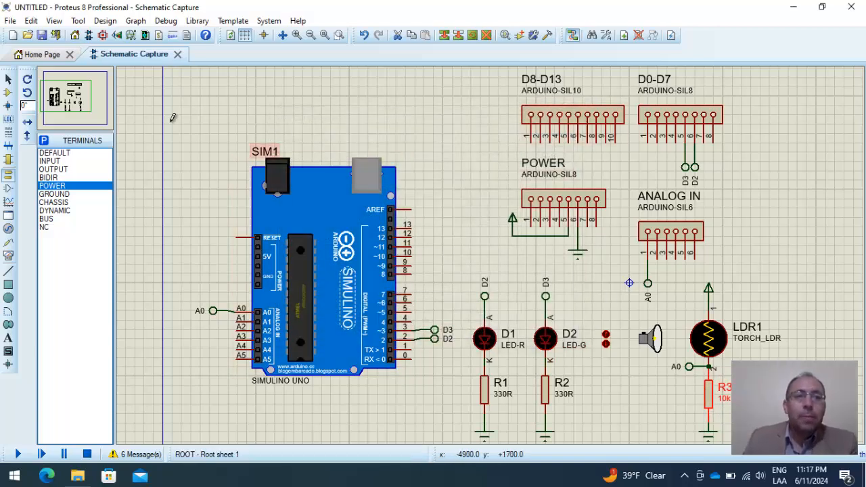
left_click(103, 39)
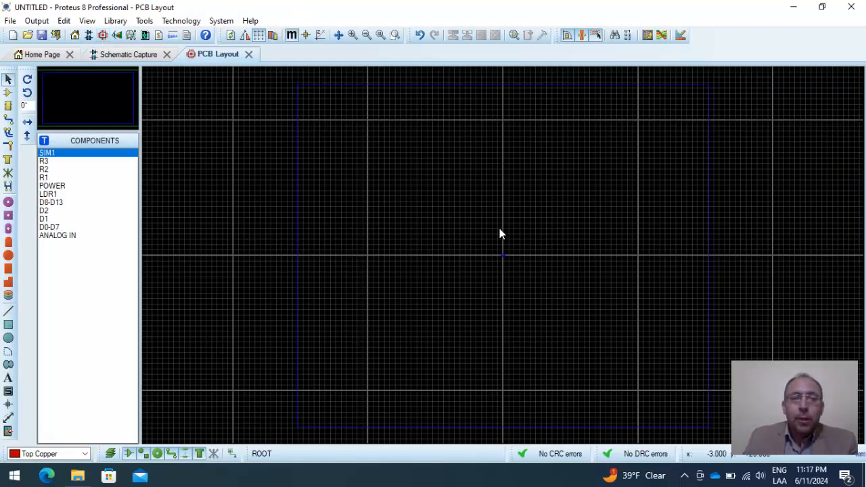
- Draw a rectangle about 84 mm wide and 51 mm high around the origin on the Top Silk layer
left_click(8, 325)
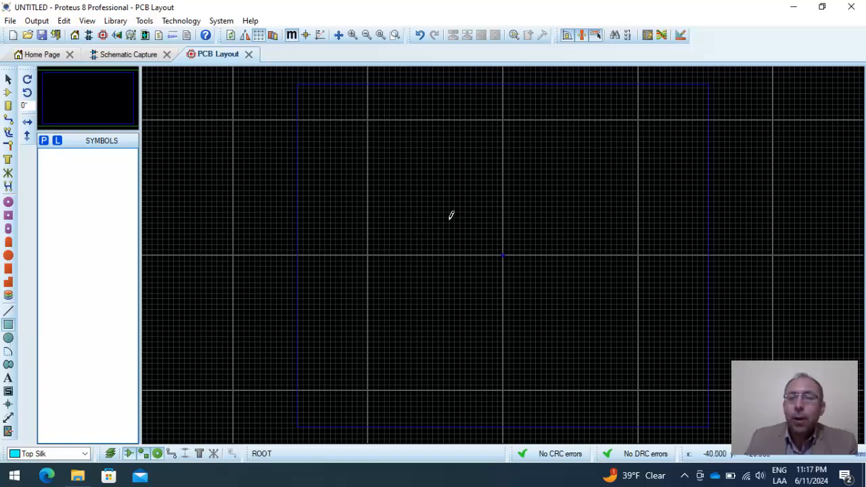
left_click_drag(450, 219, 561, 286)
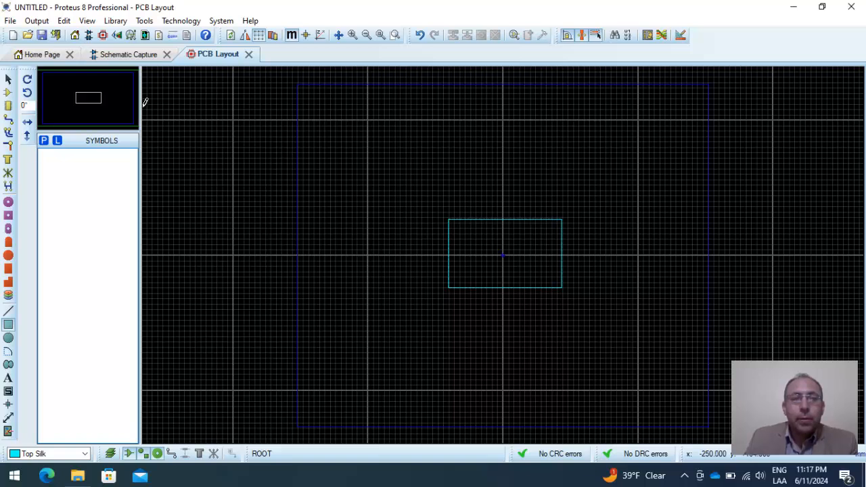
left_click(8, 79)
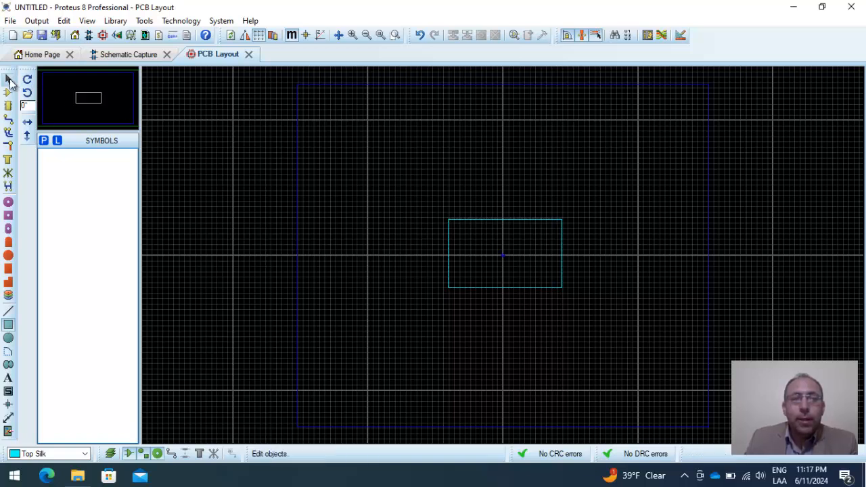
- Set the Top Silk rectangle's width to 63 mm and height to 48 mm for this graphic only
left_click(473, 221)
left_click(474, 223)
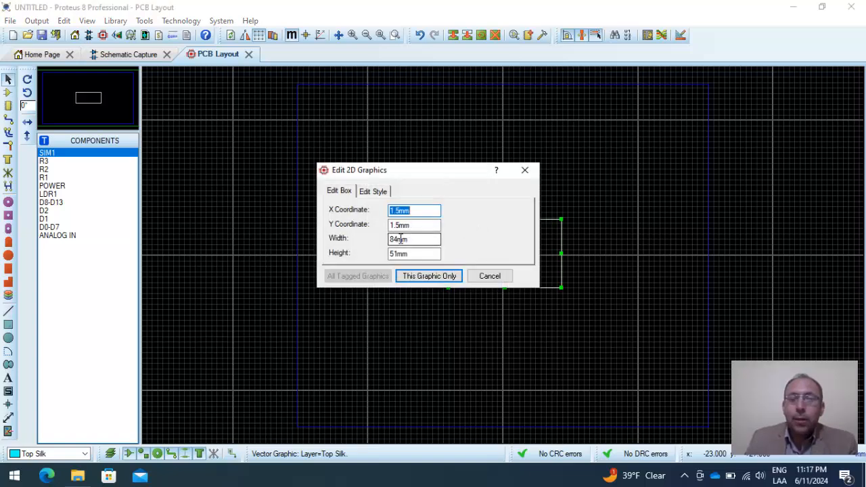
left_click_drag(399, 238, 365, 239)
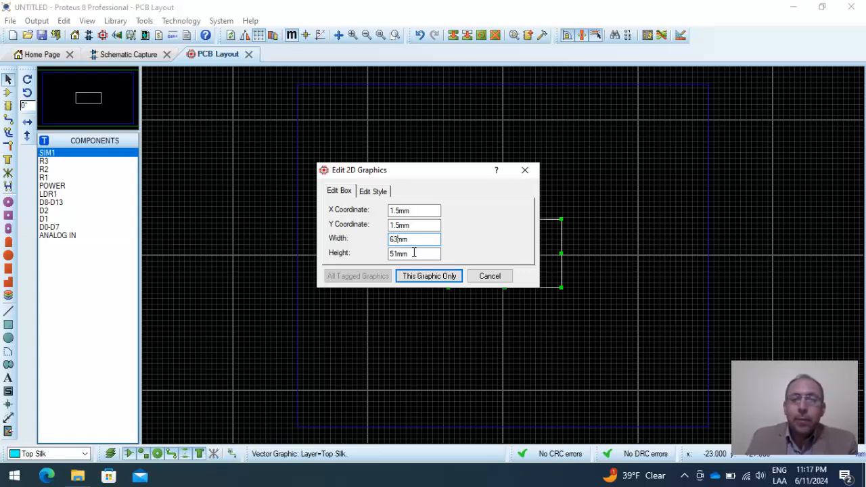
type("63")
left_click_drag(398, 254, 356, 258)
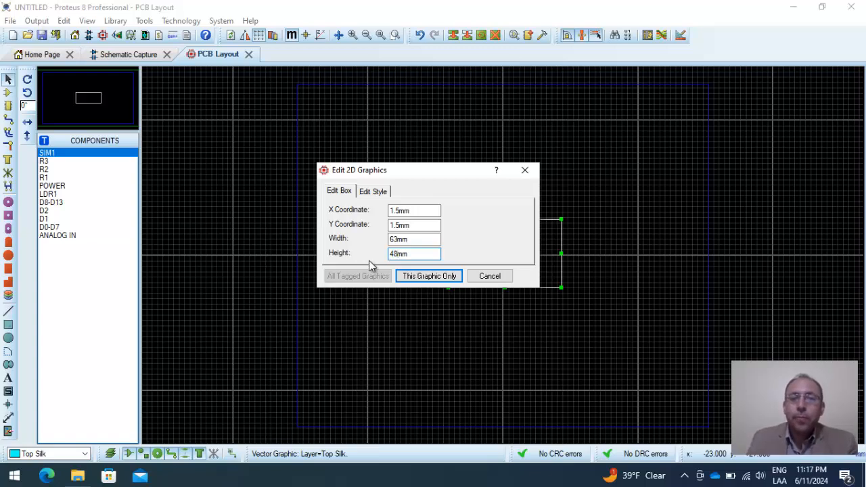
left_click(437, 282)
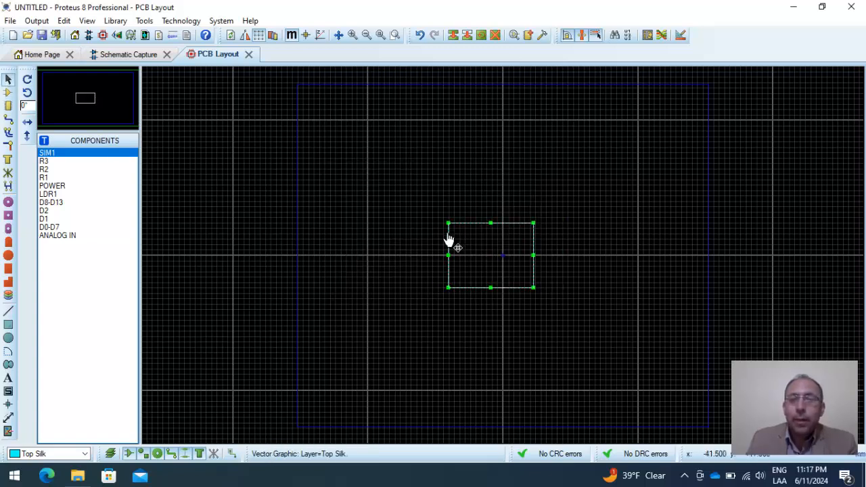
- Move the rectangle about 10 mm right and slightly down so it is roughly centred on the origin
left_click_drag(448, 237, 460, 238)
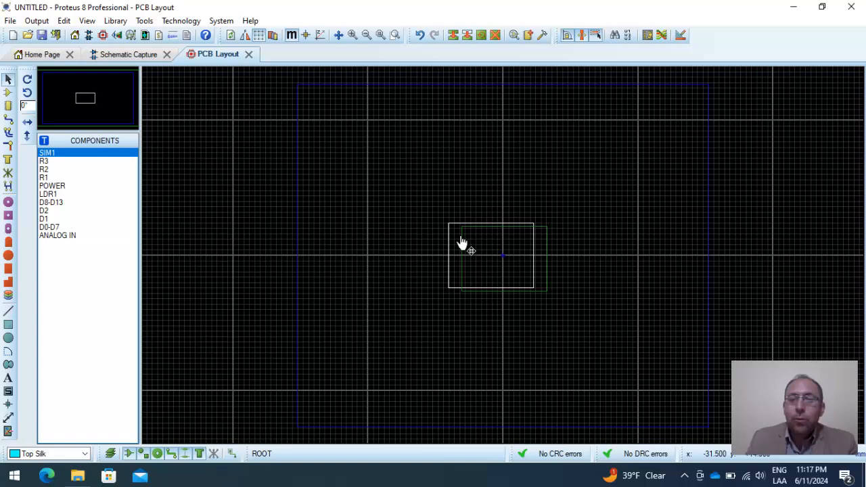
left_click_drag(460, 238, 461, 237)
left_click(415, 219)
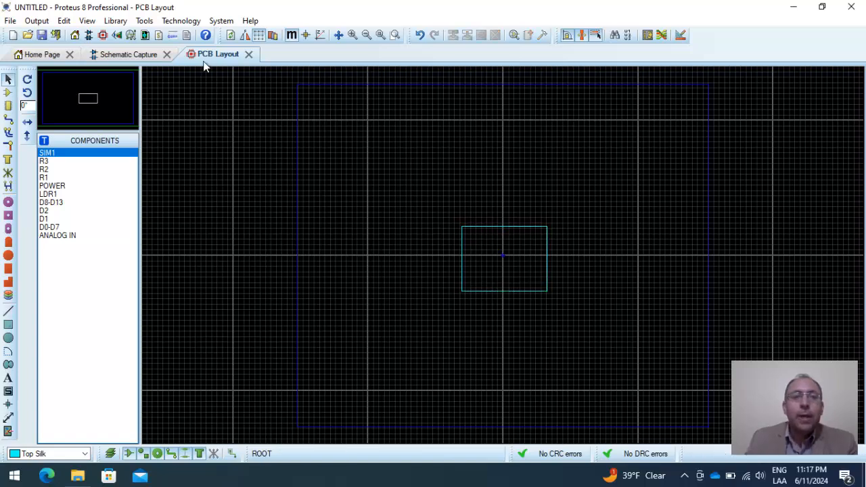
left_click(394, 34)
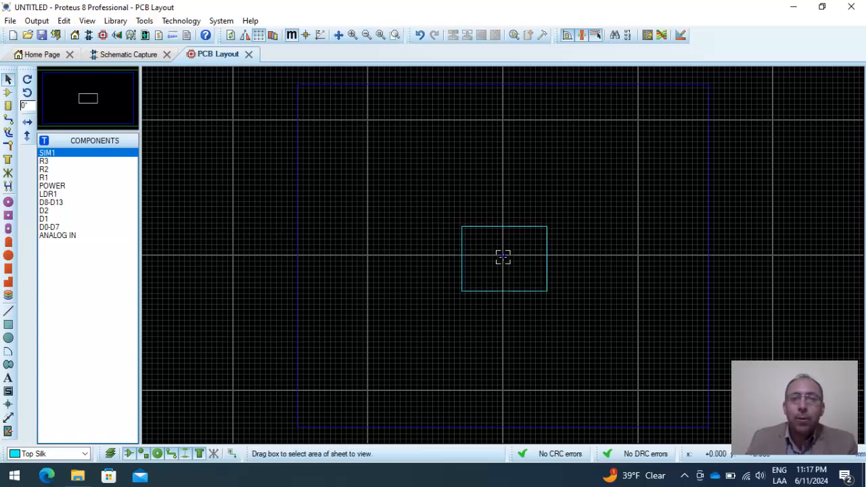
left_click_drag(451, 218, 562, 302)
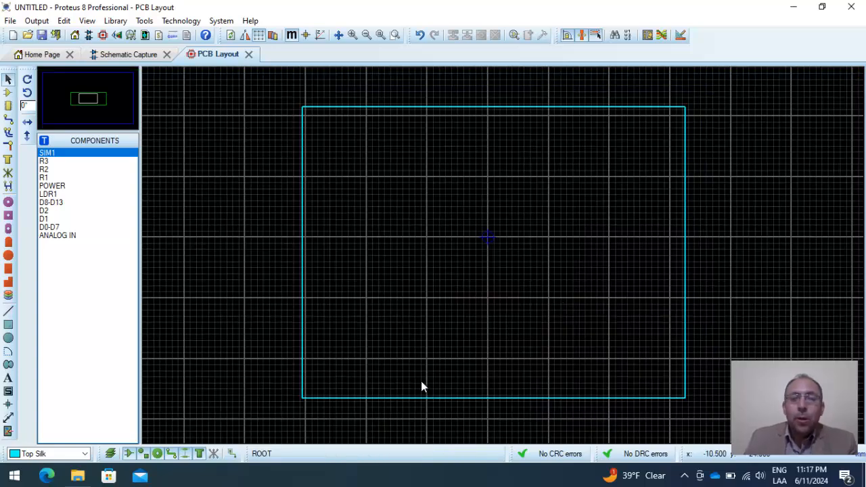
- Draw a horizontal Top Silk line about 20 mm long, extending right from the origin
left_click(9, 311)
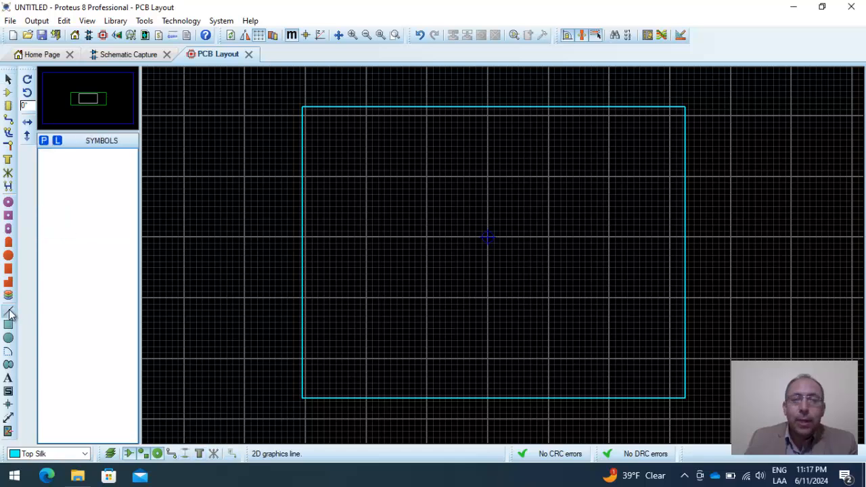
left_click(487, 237)
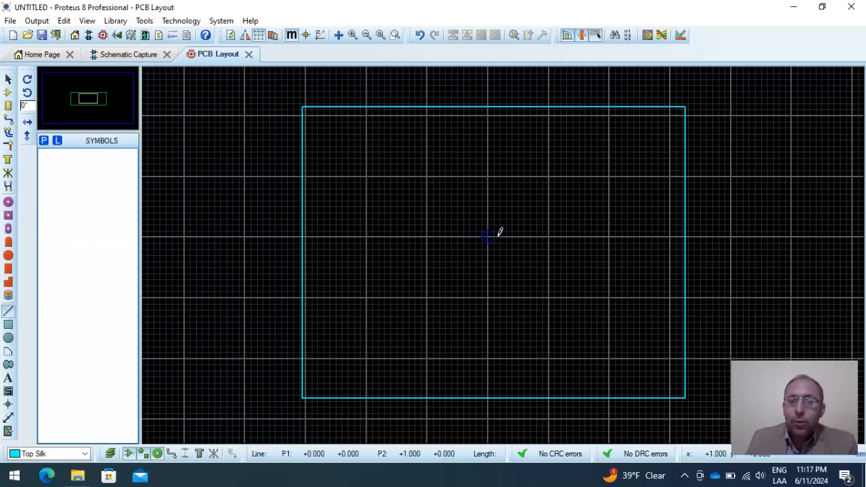
left_click(610, 234)
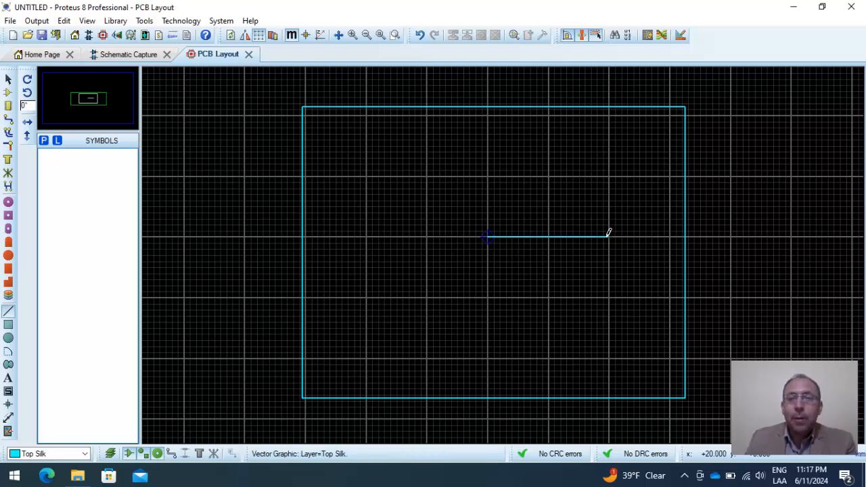
- Set the line's X2 coordinate to 41.3 mm and move it to start at the outline's left edge, about 2.5 mm below the upper edge
left_click(8, 80)
double_click(548, 237)
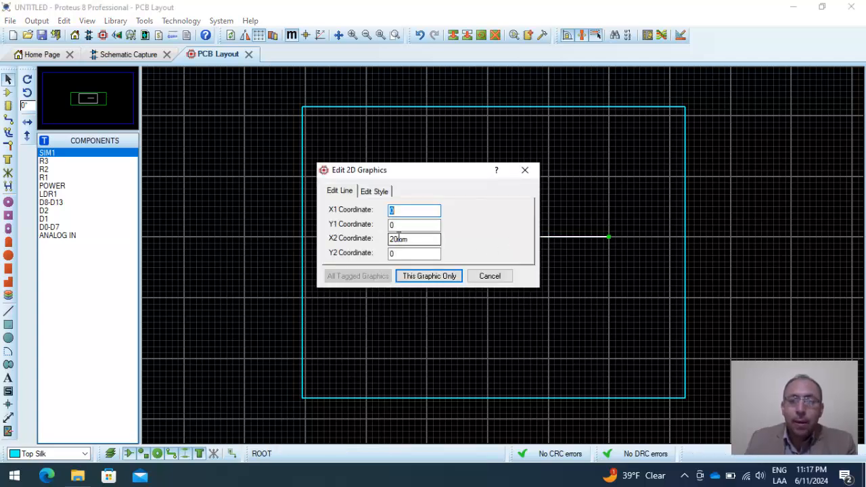
left_click(404, 254)
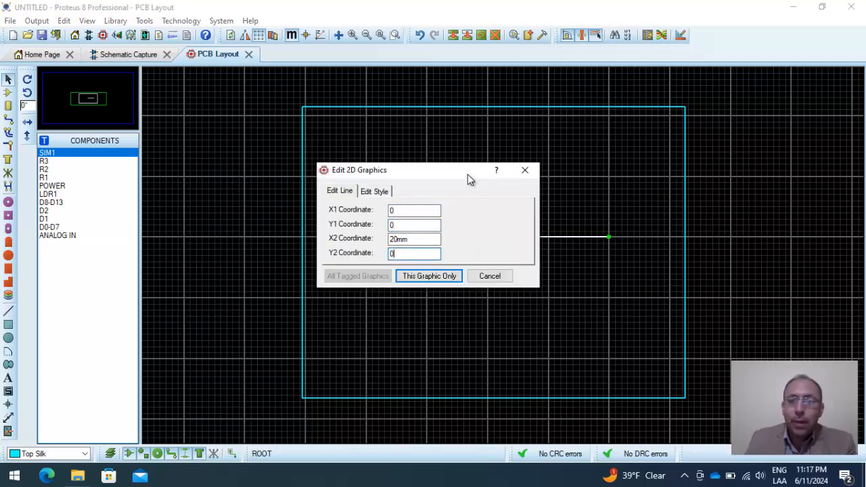
left_click_drag(415, 169, 372, 164)
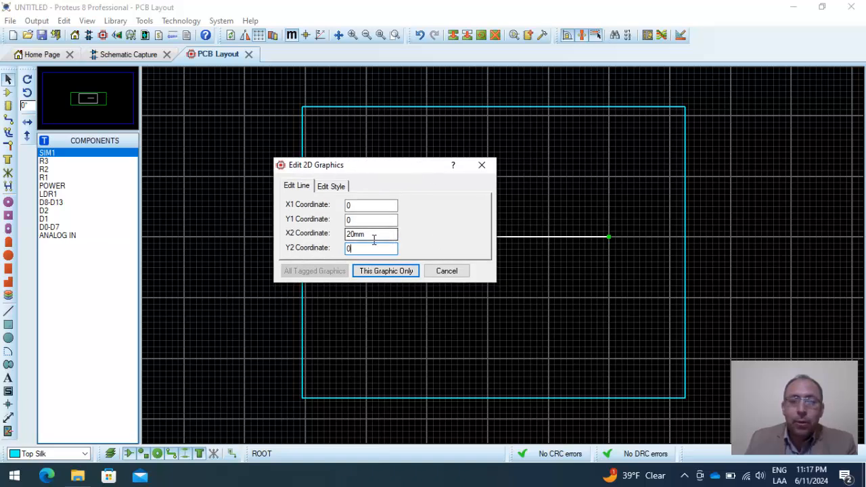
left_click_drag(356, 234, 300, 238)
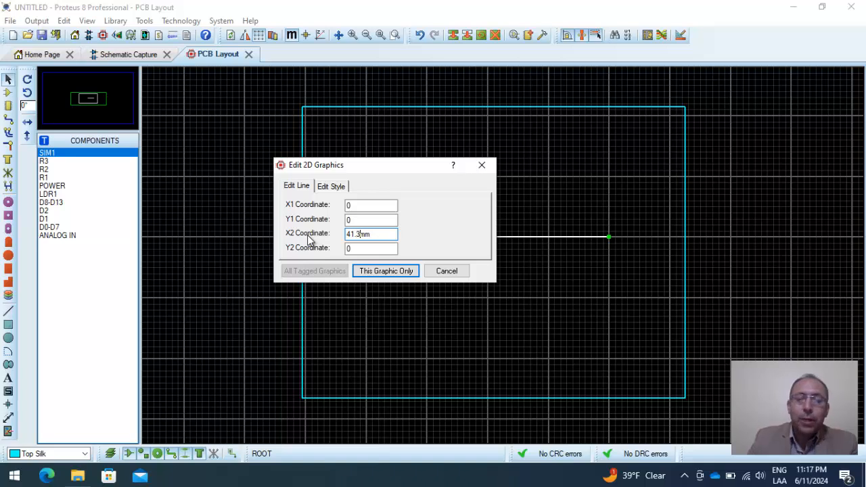
left_click(379, 274)
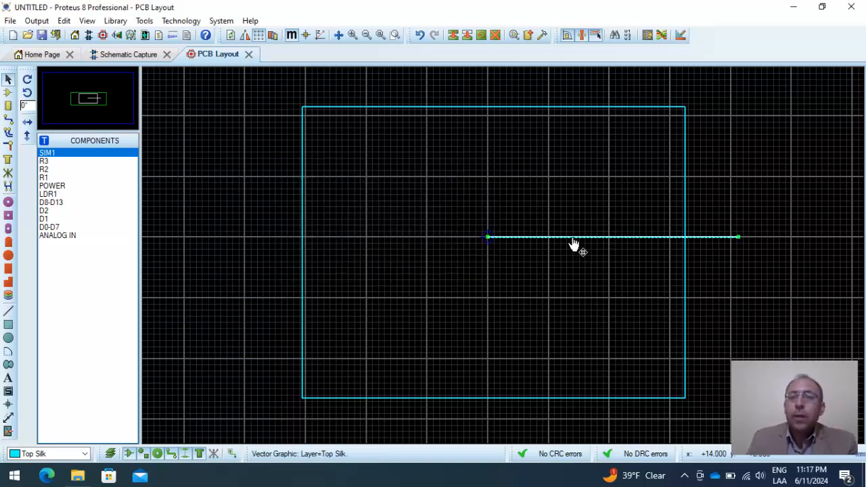
left_click_drag(573, 244, 382, 130)
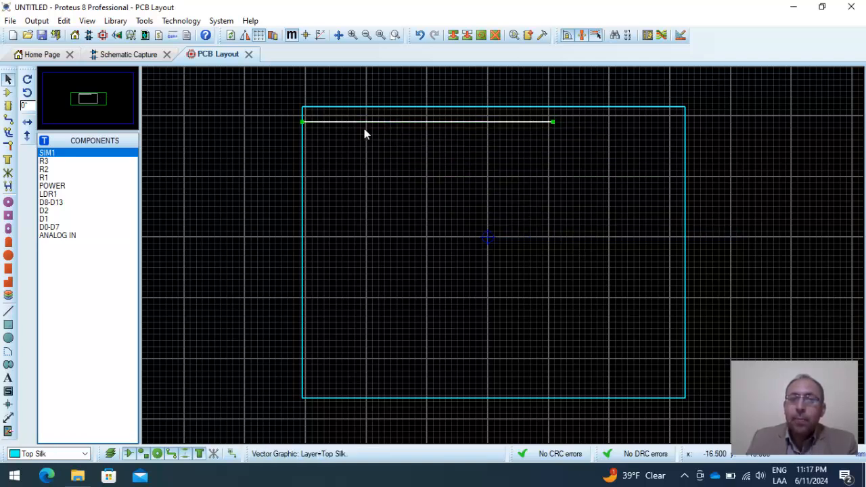
left_click(297, 124)
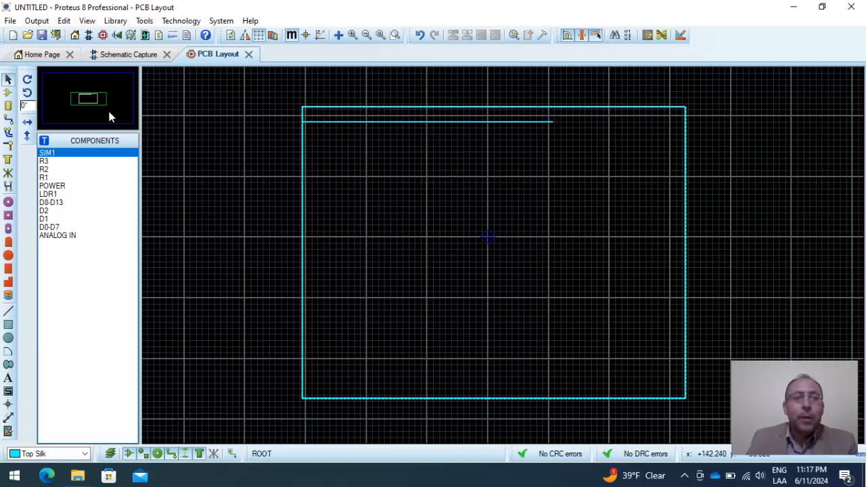
- Draw a second horizontal Top Silk line about 16.5 mm long, extending right from the origin
left_click(9, 310)
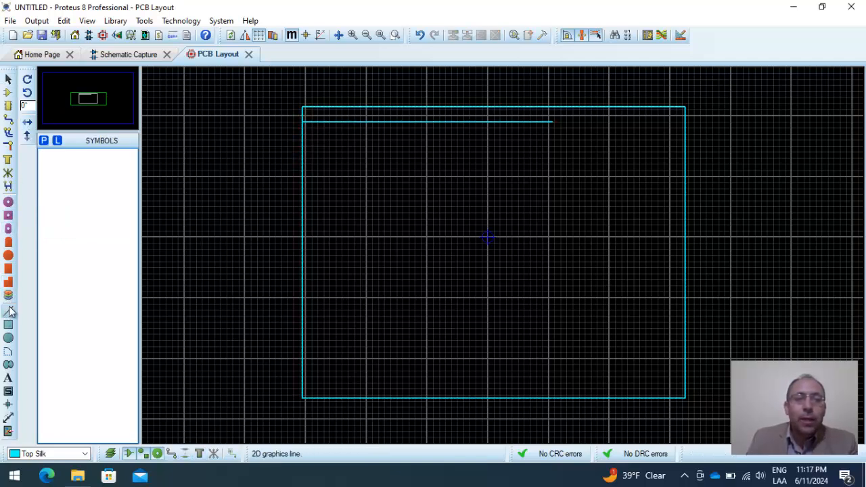
left_click(488, 236)
left_click(589, 236)
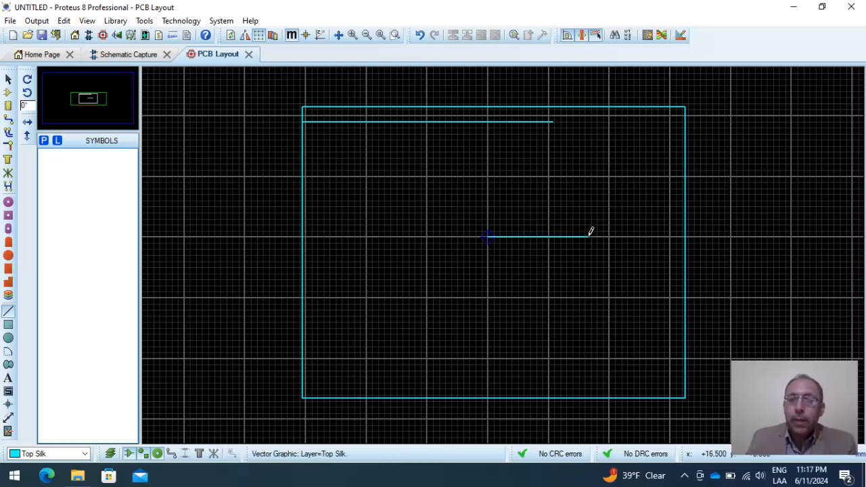
- Set the second line's X2 coordinate to 45.3 mm and move it to start at the outline's left edge, about 2.5 mm above the lower edge
left_click(8, 79)
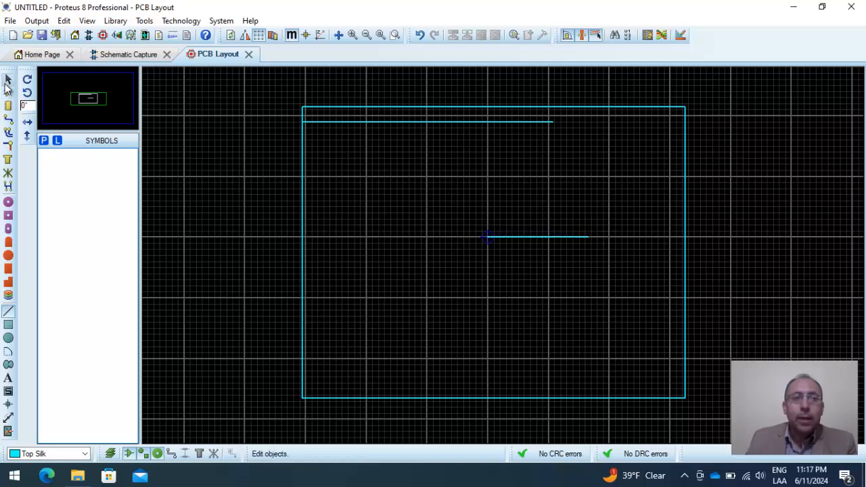
double_click(537, 238)
type("45.3mm")
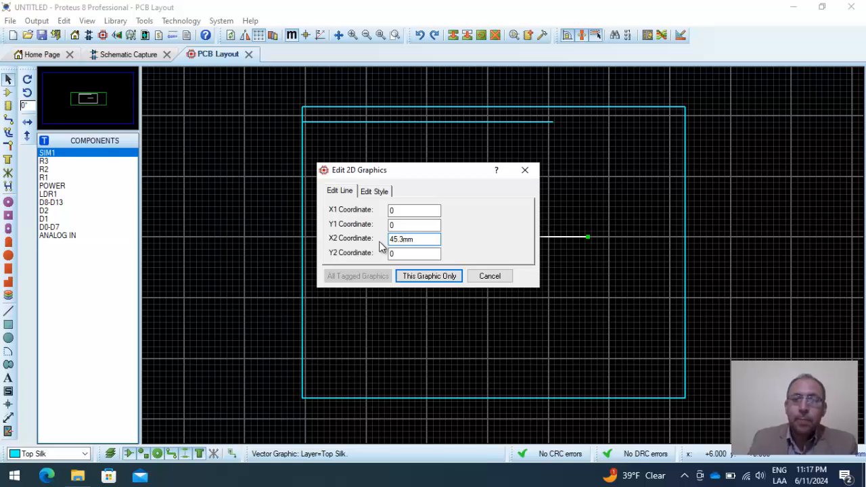
left_click(424, 277)
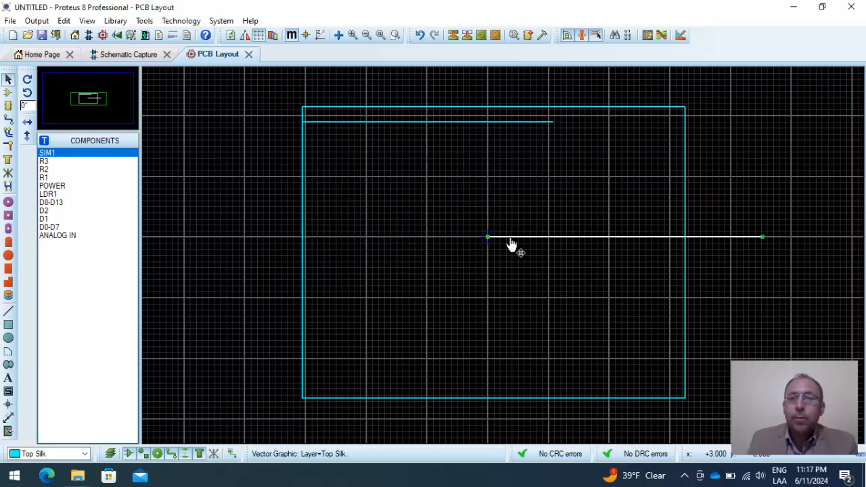
left_click_drag(514, 242, 330, 391)
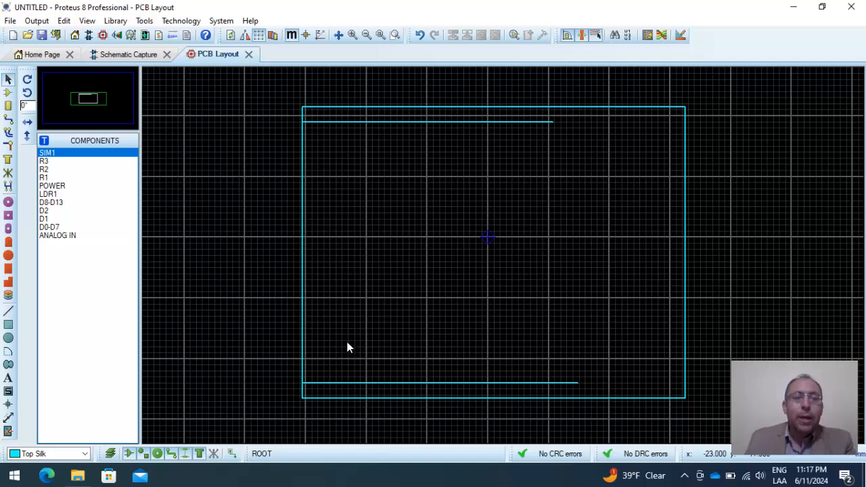
- Place headers D0-D7 and D8-D13 on the outline's upper edge, with D0-D7 at the right corner and D8-D13 just left of it
left_click(9, 93)
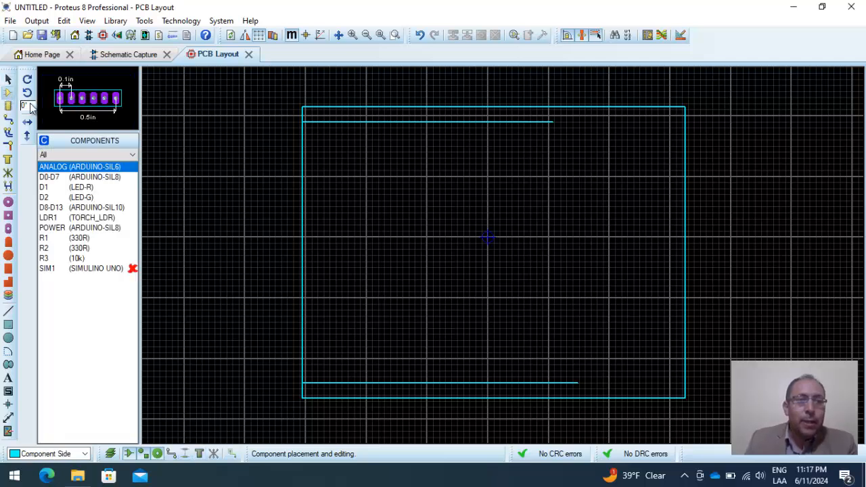
left_click(56, 178)
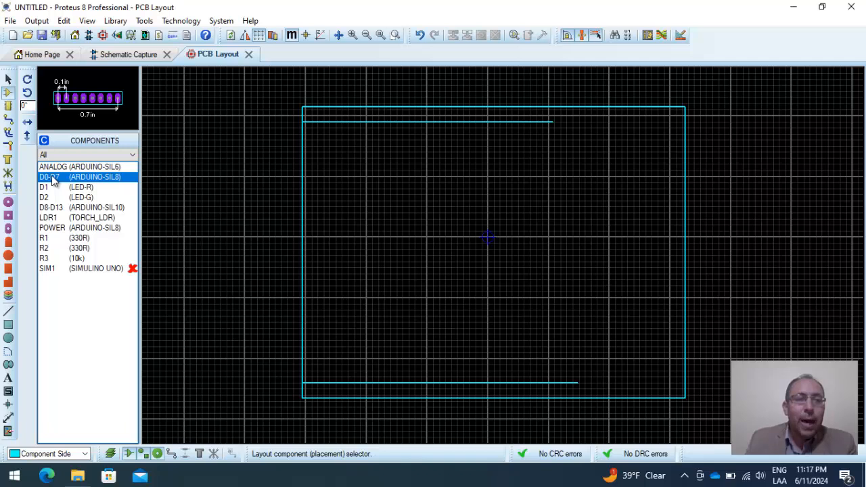
left_click(587, 159)
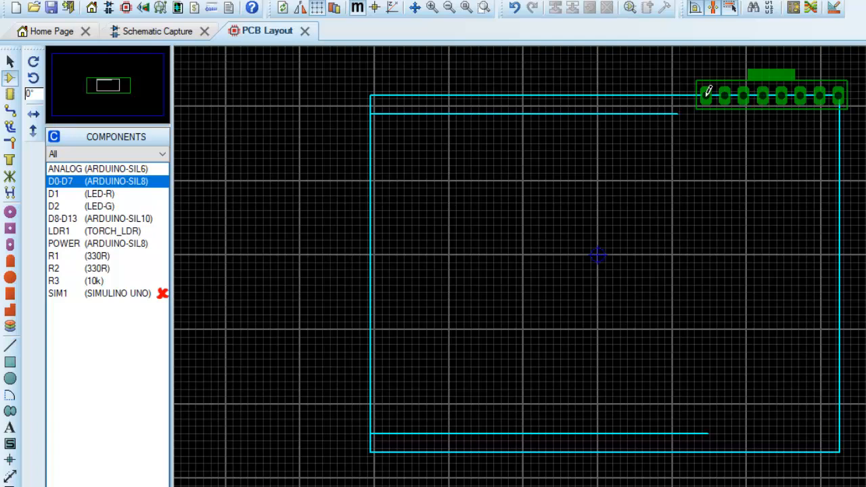
left_click(708, 91)
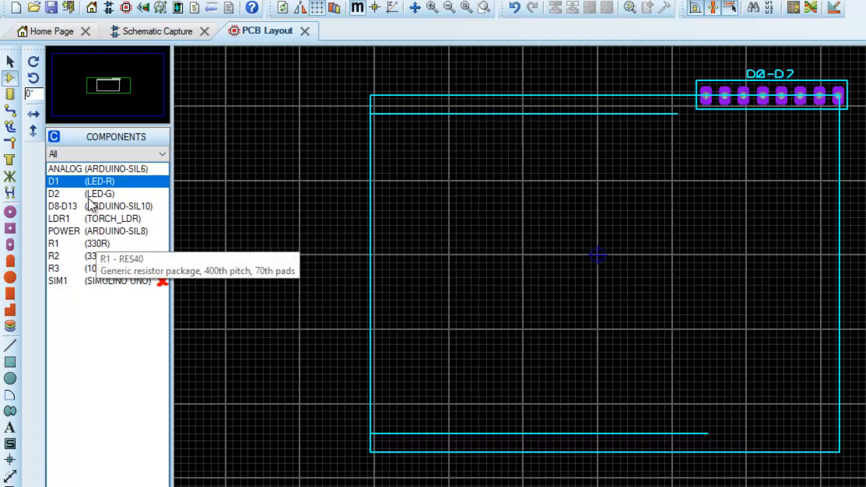
left_click(72, 211)
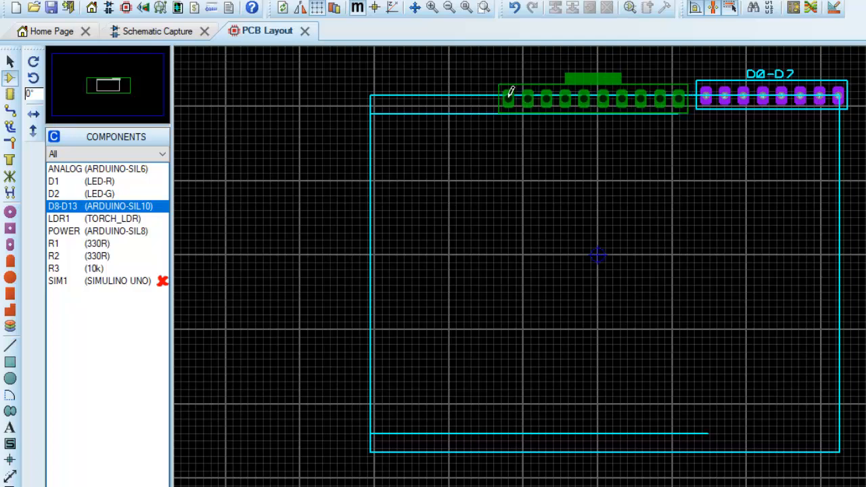
left_click(511, 93)
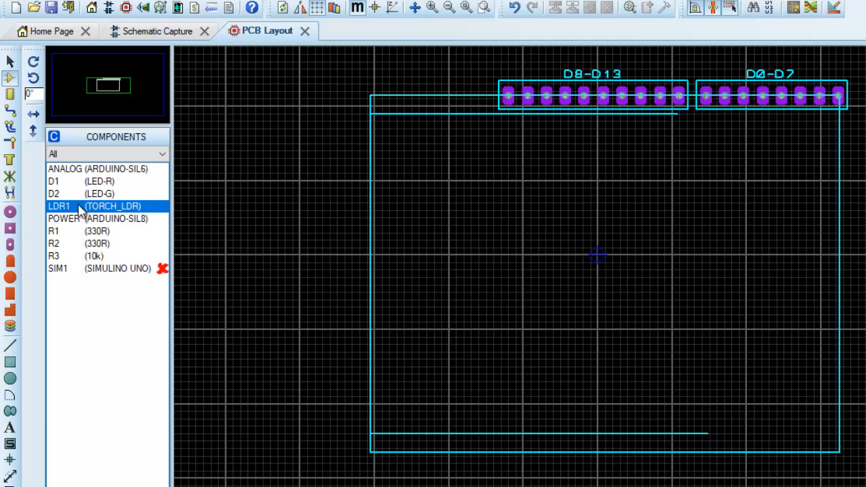
- Place the ANALOG IN header on the outline's lower edge at the right corner and the POWER header just left of it
left_click(95, 173)
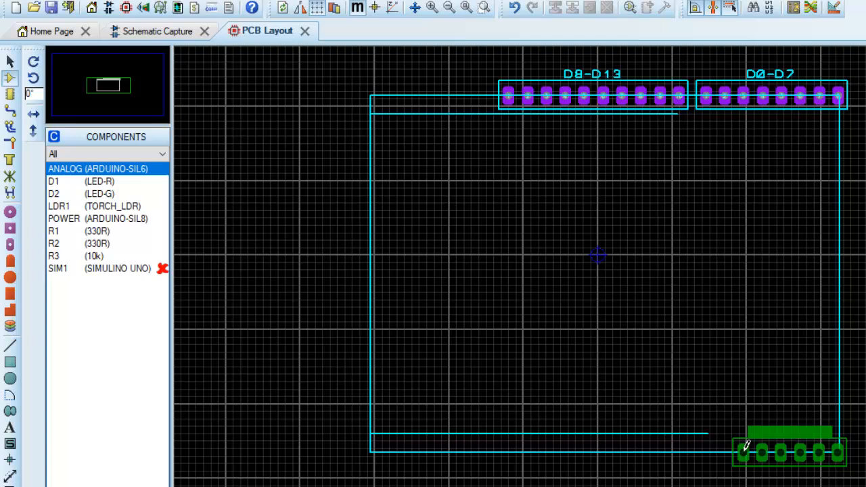
left_click(747, 447)
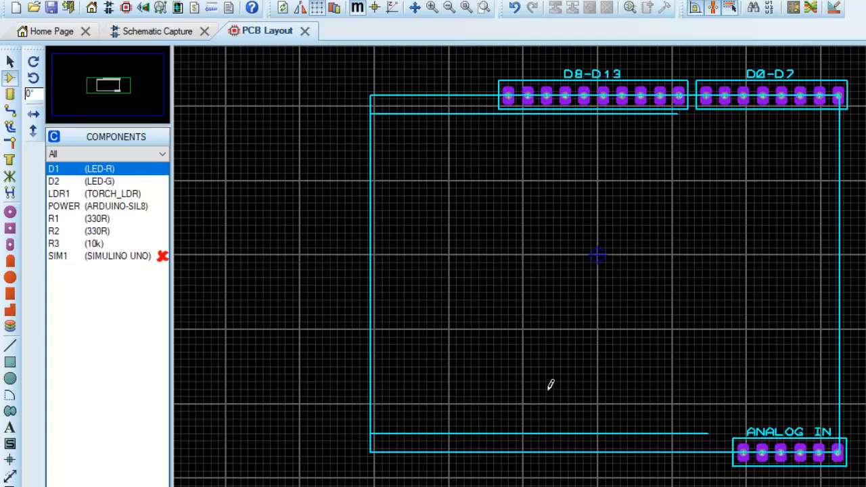
left_click(88, 206)
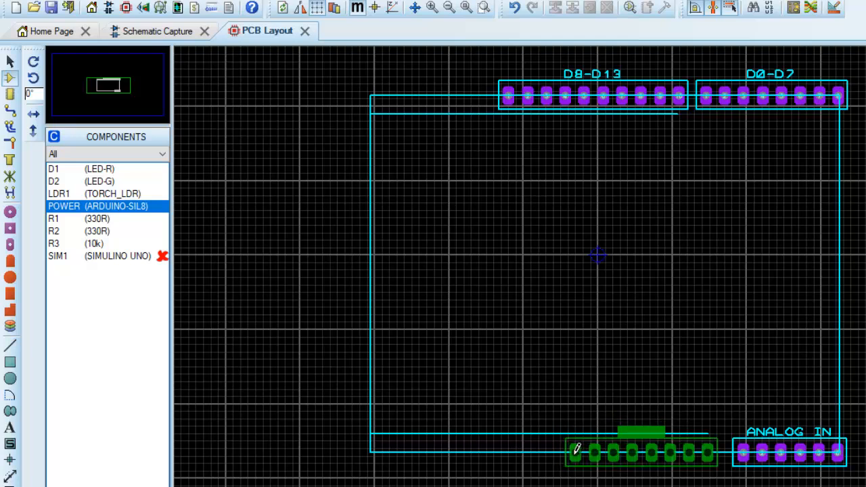
left_click(576, 449)
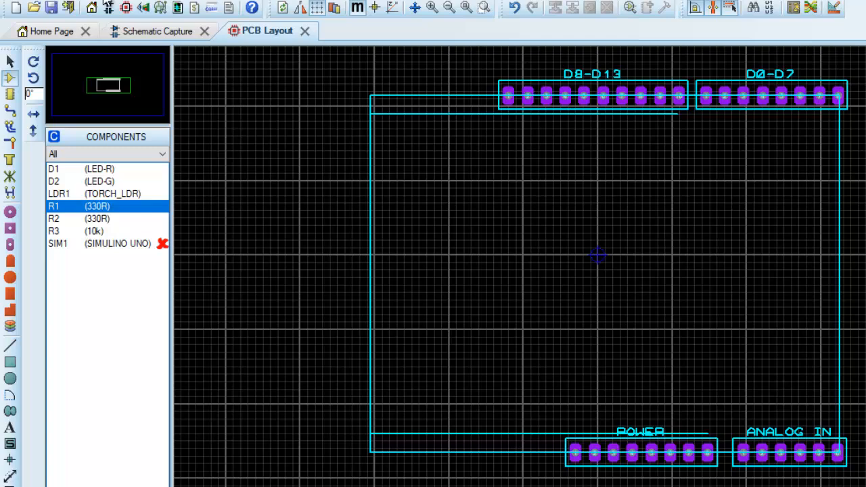
- Set the grid snap to 0.5 mm
left_click(102, 4)
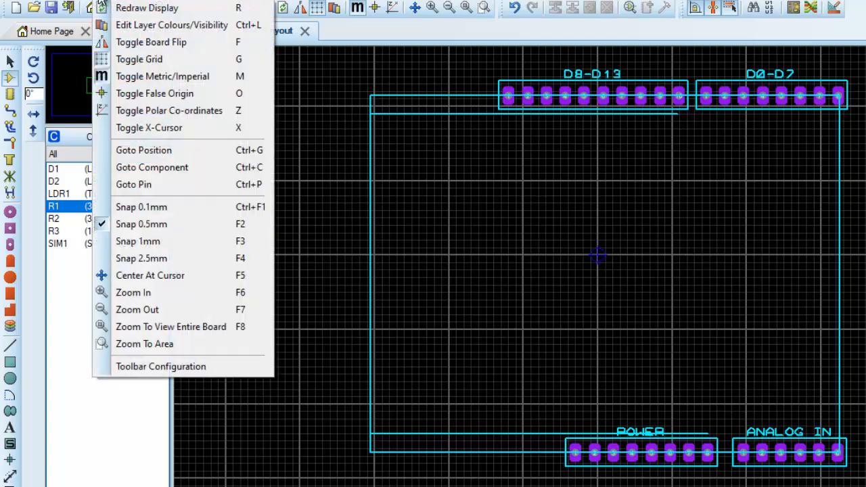
left_click(164, 230)
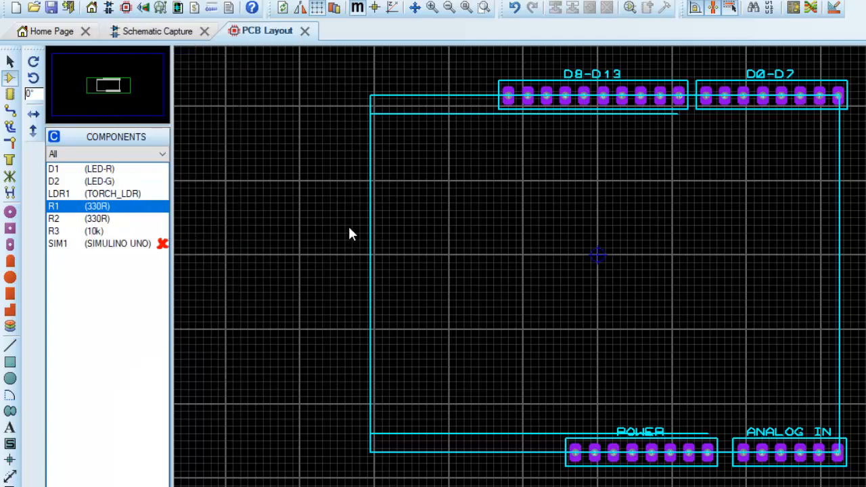
- Place LEDs D1 and D2 rotated -90° side by side below the D0-D7 header, with D2 left of D1
left_click(105, 171)
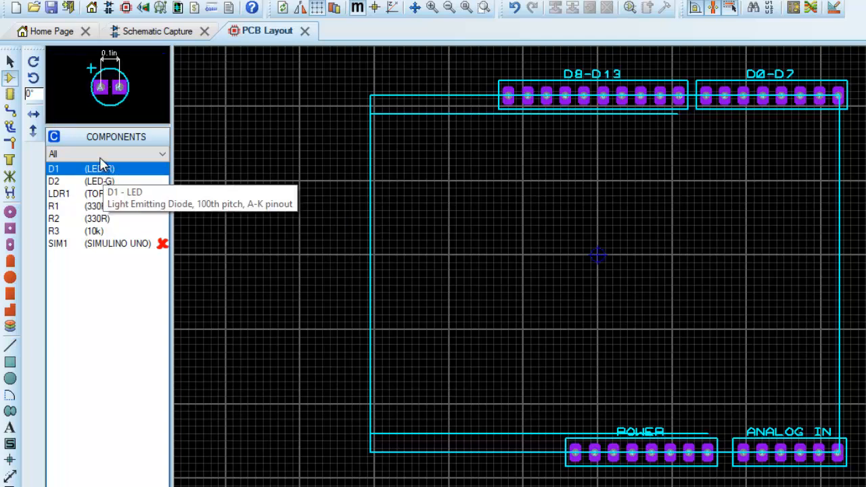
left_click(34, 61)
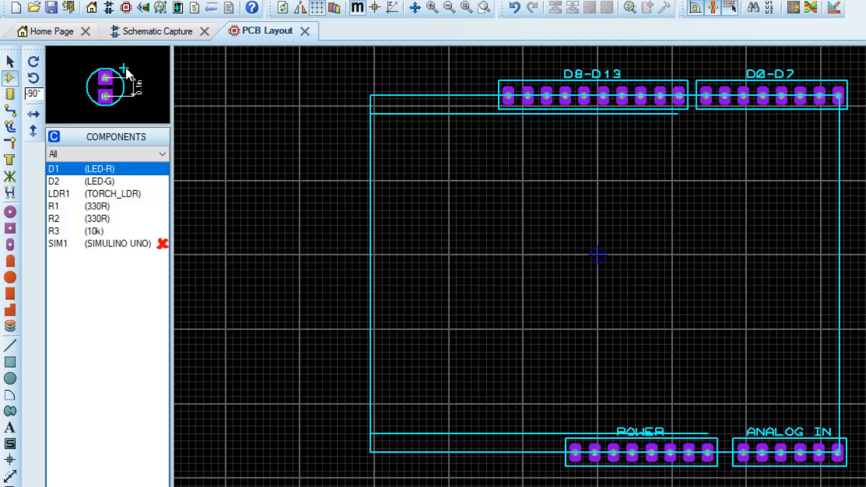
left_click(770, 186)
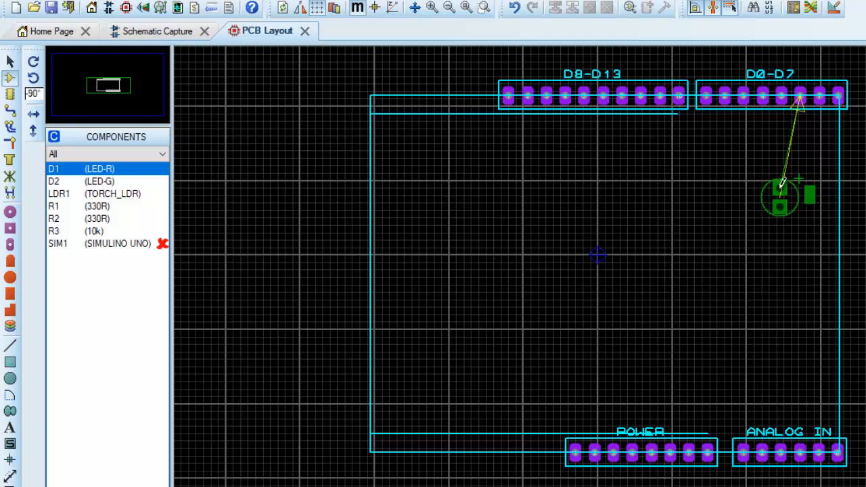
left_click(782, 180)
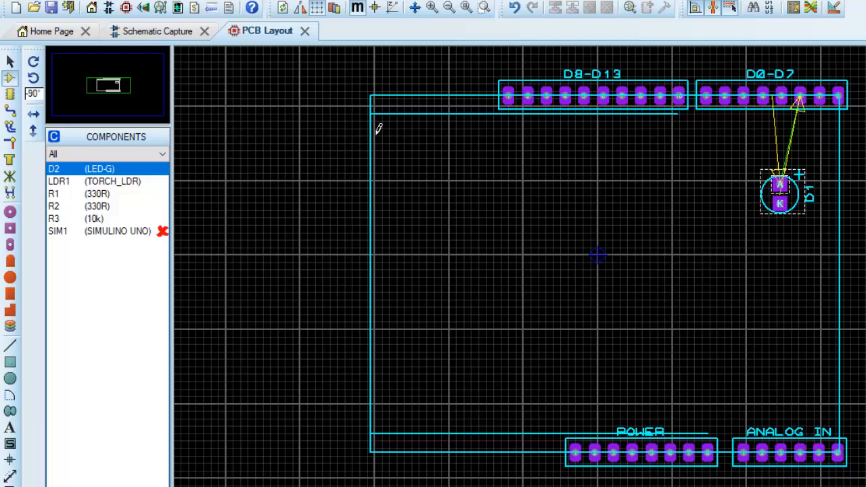
left_click(104, 170)
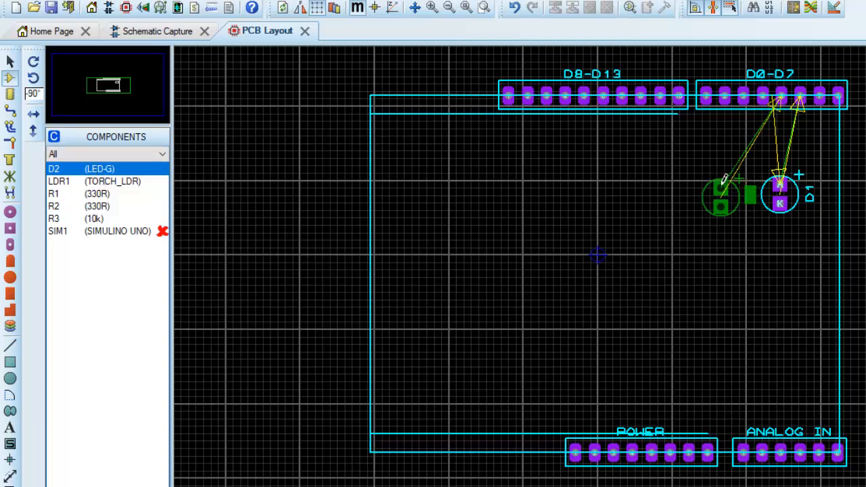
left_click(724, 179)
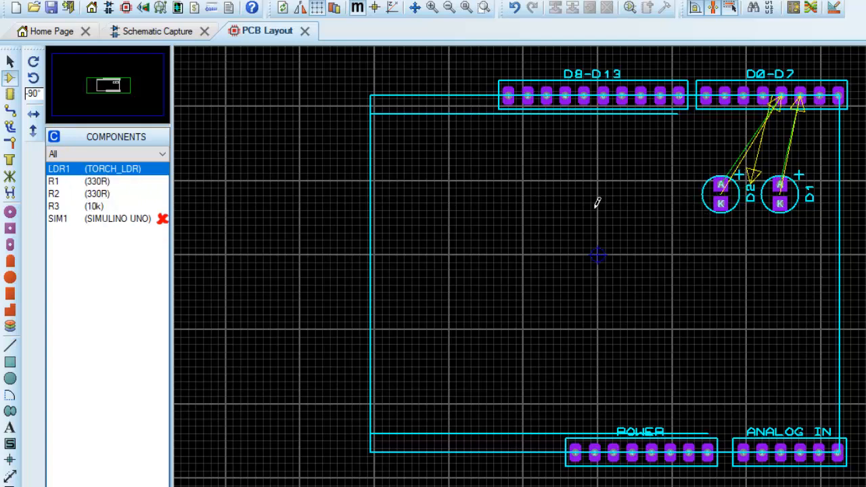
- Place resistors R1 and R2 vertically, R1 below LED D1 and R2 below LED D2, aligned at the same height
left_click(105, 182)
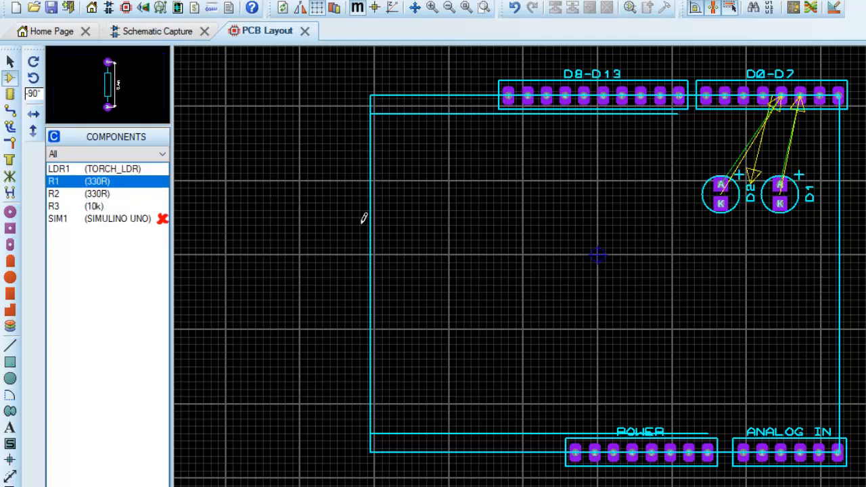
left_click_drag(779, 279, 782, 242)
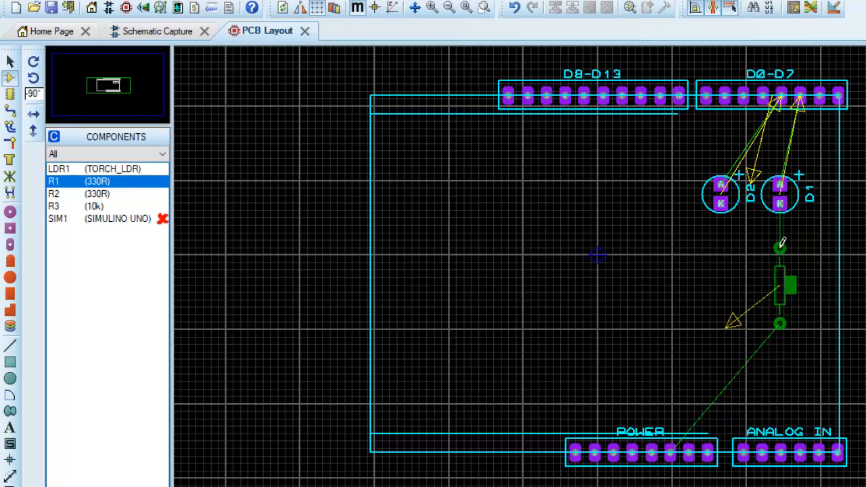
left_click(782, 243)
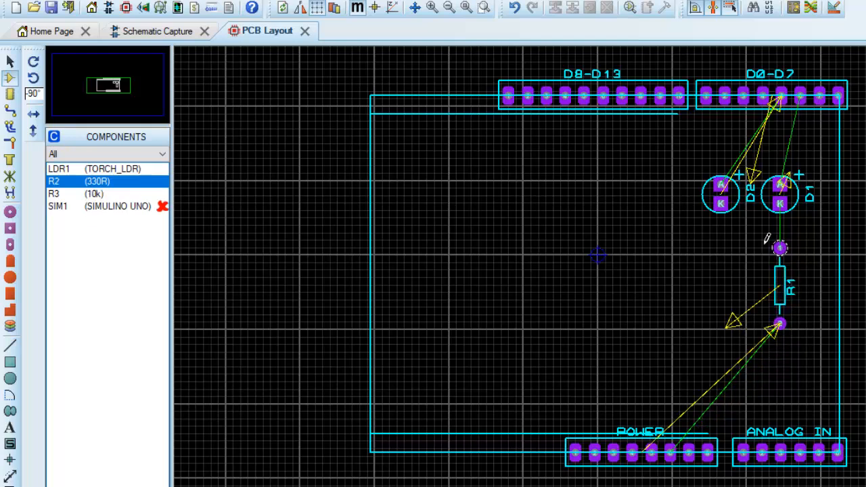
left_click(91, 182)
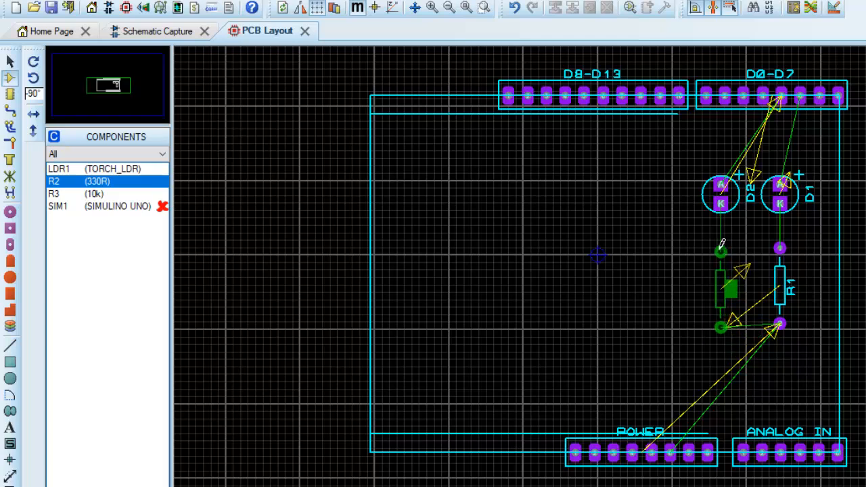
left_click(722, 242)
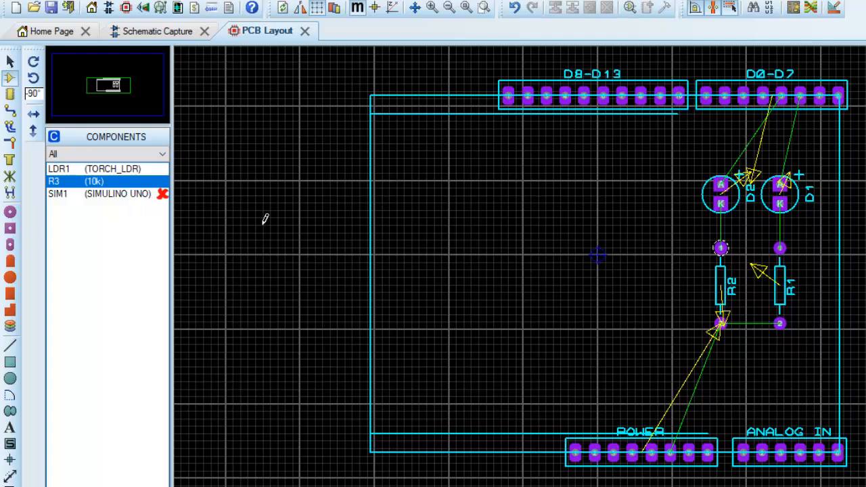
- Place LDR1 to the left of R2 and rotate it clockwise twice
left_click(112, 170)
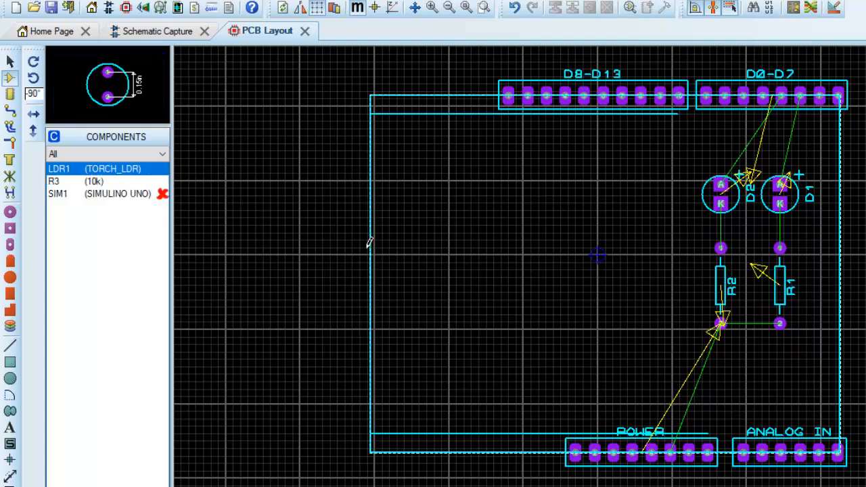
left_click(626, 304)
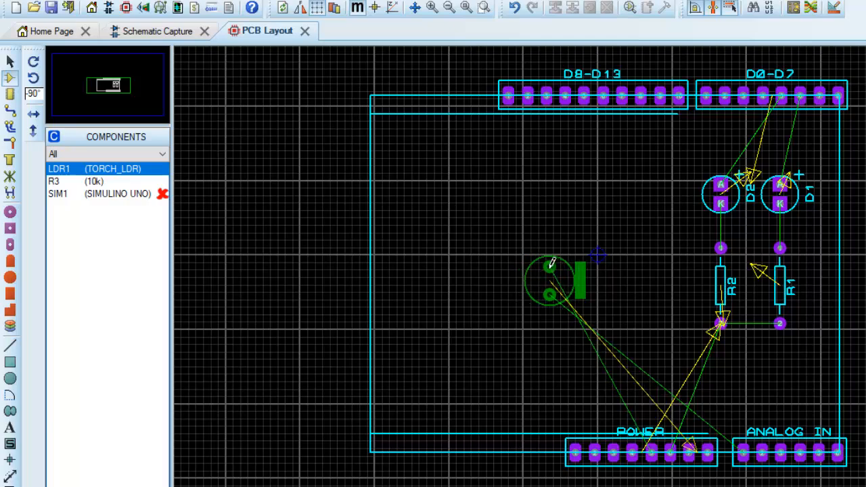
left_click(551, 264)
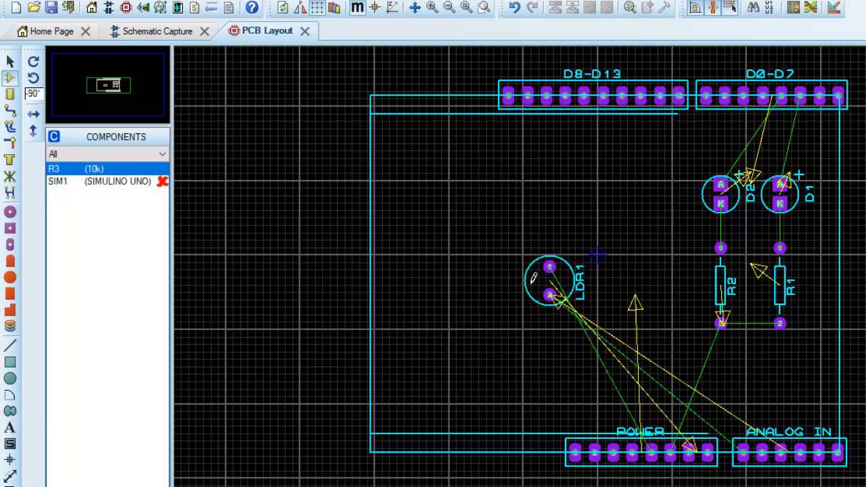
right_click(541, 288)
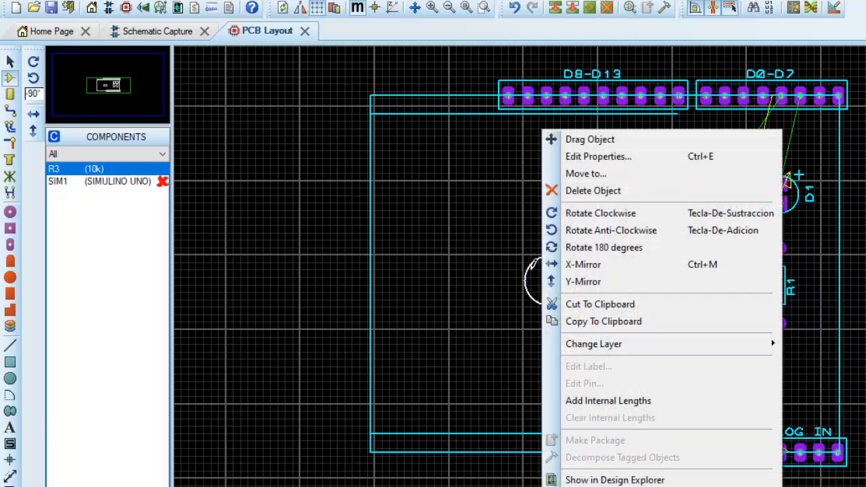
left_click(593, 213)
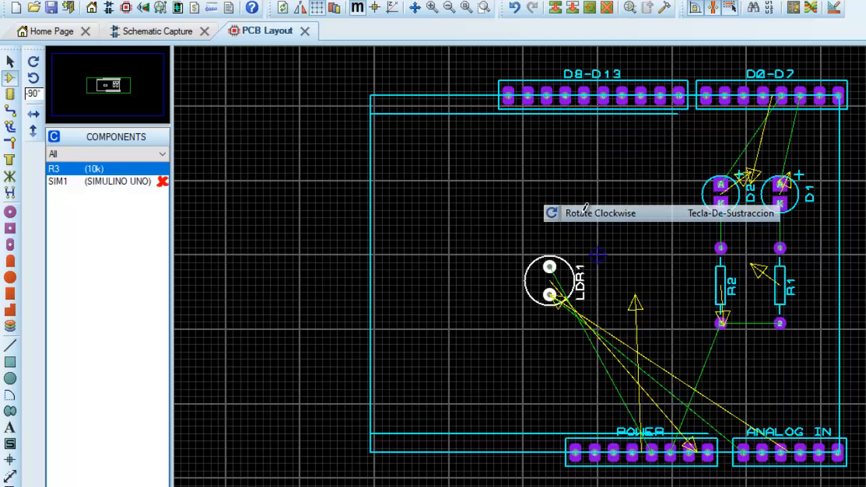
right_click(540, 274)
left_click(590, 211)
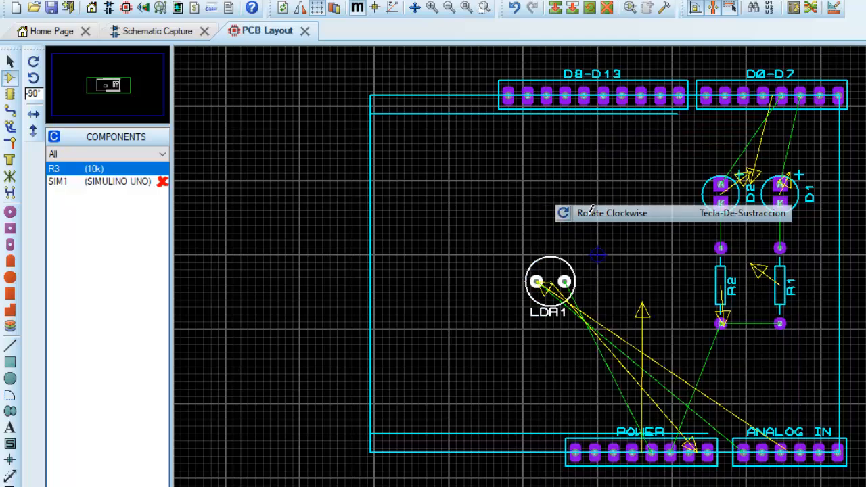
left_click(583, 292)
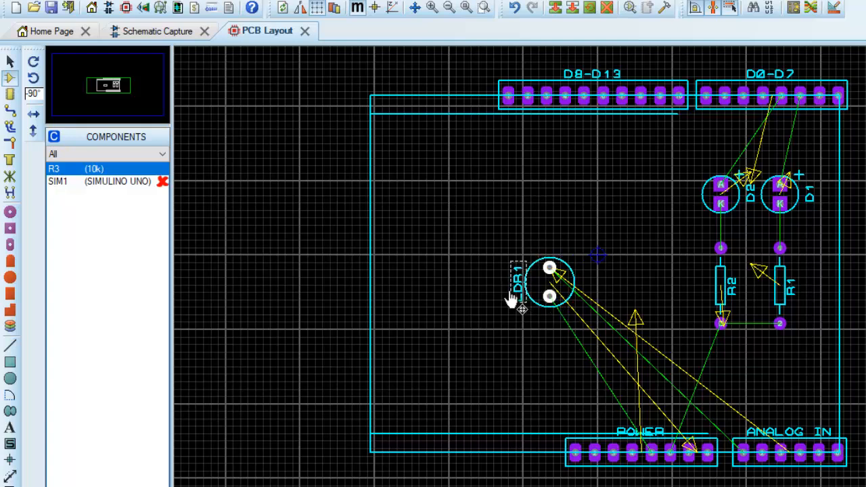
- Place resistor R3 vertically just left of R2, level with it
left_click(110, 169)
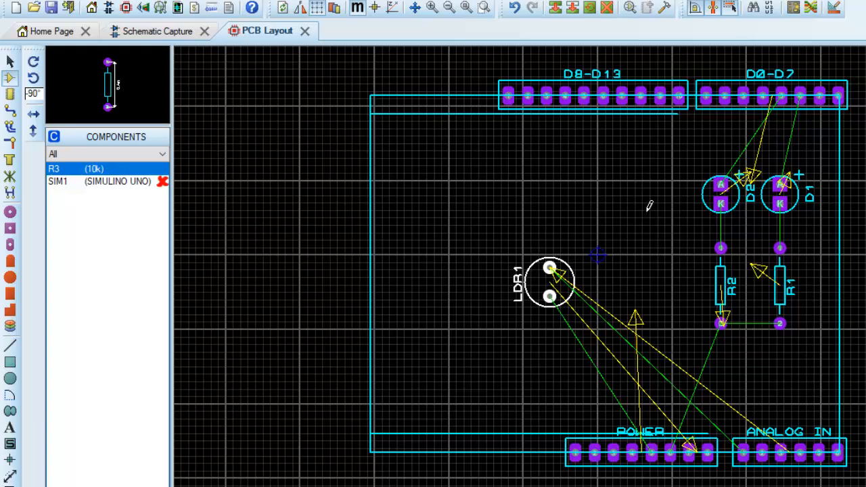
left_click(677, 252)
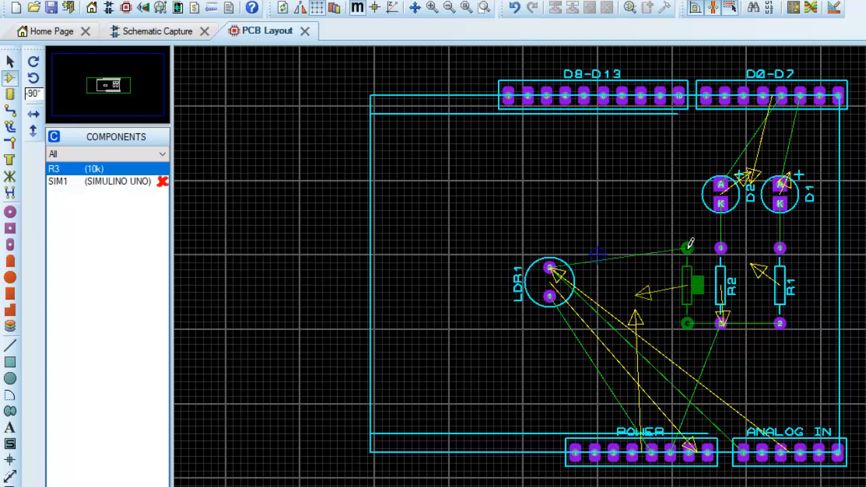
left_click(688, 248)
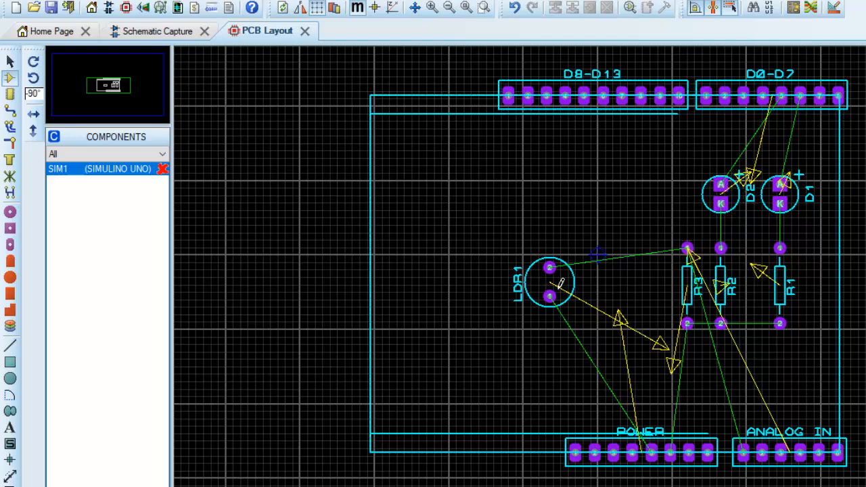
- Move LDR1 horizontally to the right, closer to R3
left_click_drag(493, 237, 582, 336)
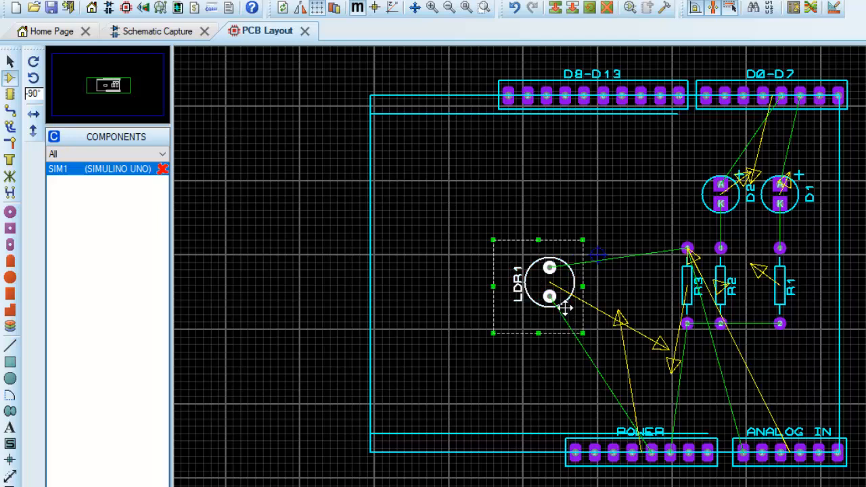
left_click_drag(565, 308, 614, 308)
left_click(589, 215)
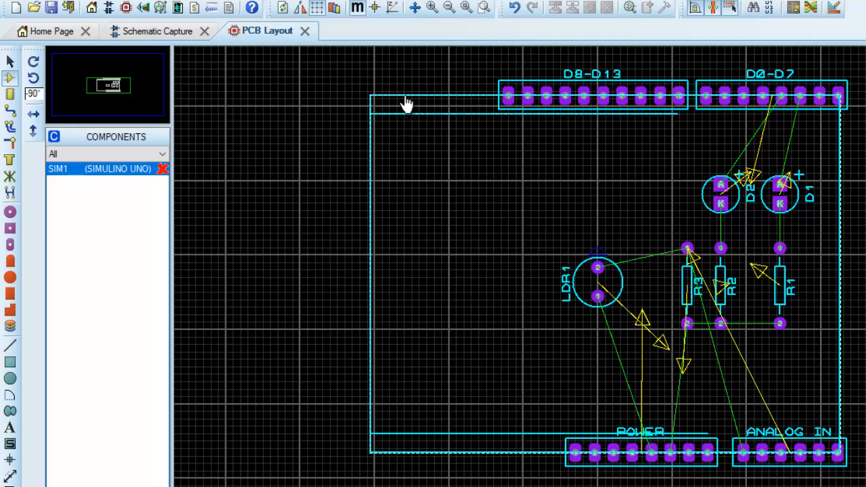
- Delete the rectangular outline and the two horizontal guide lines used to position the headers
left_click(406, 104)
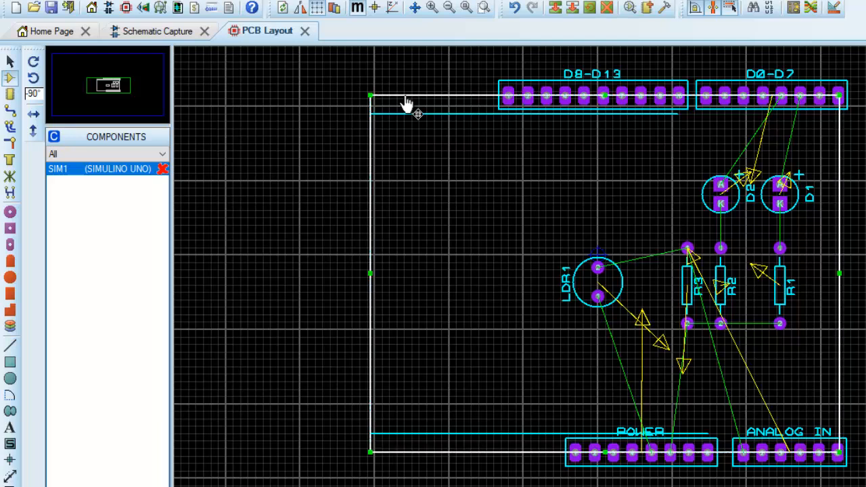
key("Delete")
left_click(412, 115)
key("Delete")
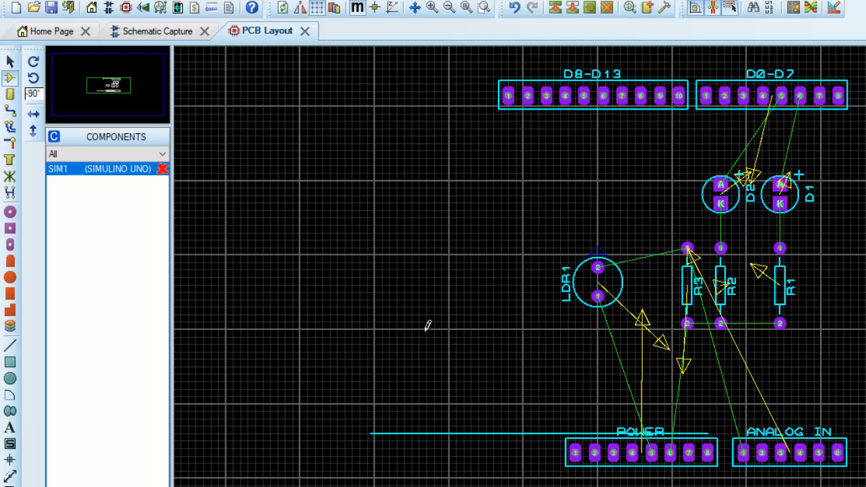
left_click(437, 433)
key("Delete")
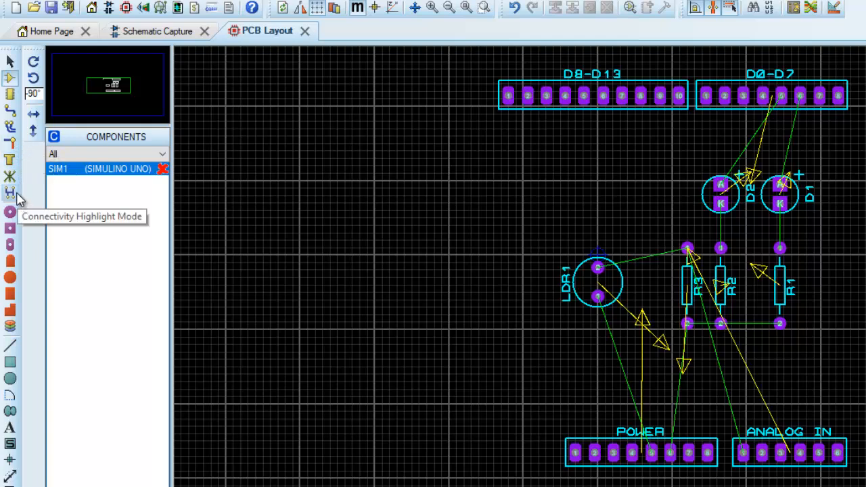
- Place two V80 vias just below pins 5 and 6 of the D0-D7 header
left_click(9, 145)
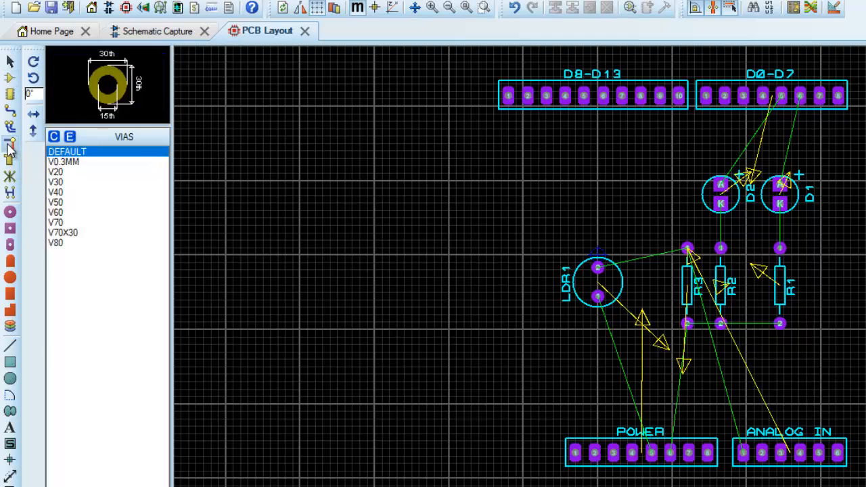
left_click(65, 245)
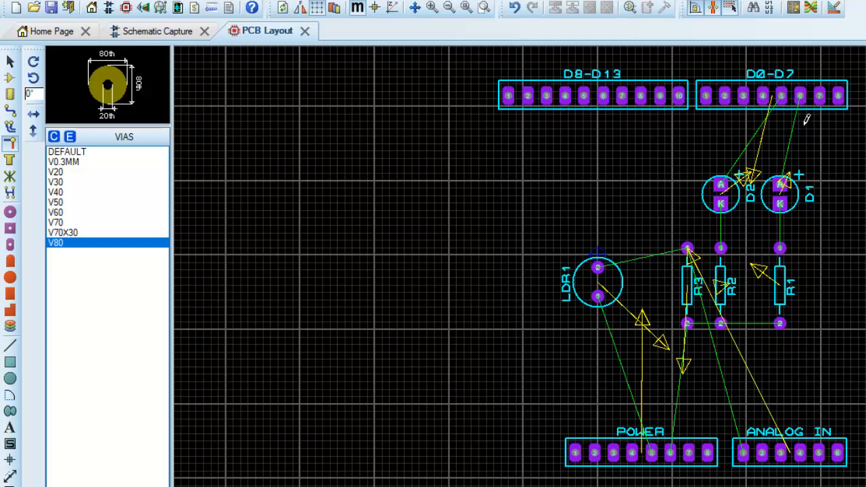
left_click(799, 96)
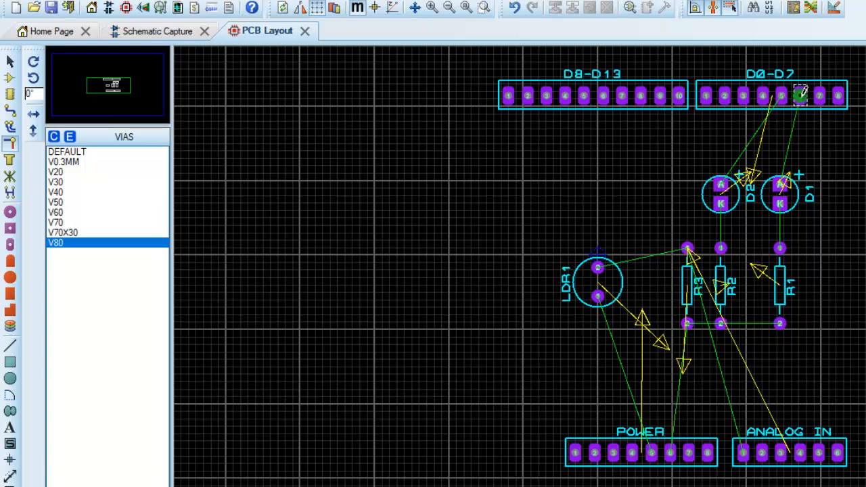
left_click_drag(802, 92, 783, 113)
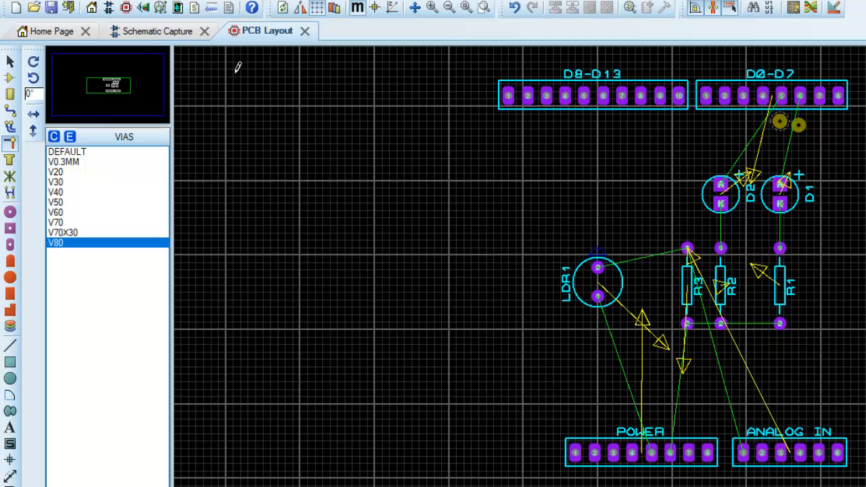
- Move the two vias below the D0-D7 header slightly apart and level with each other
left_click(9, 63)
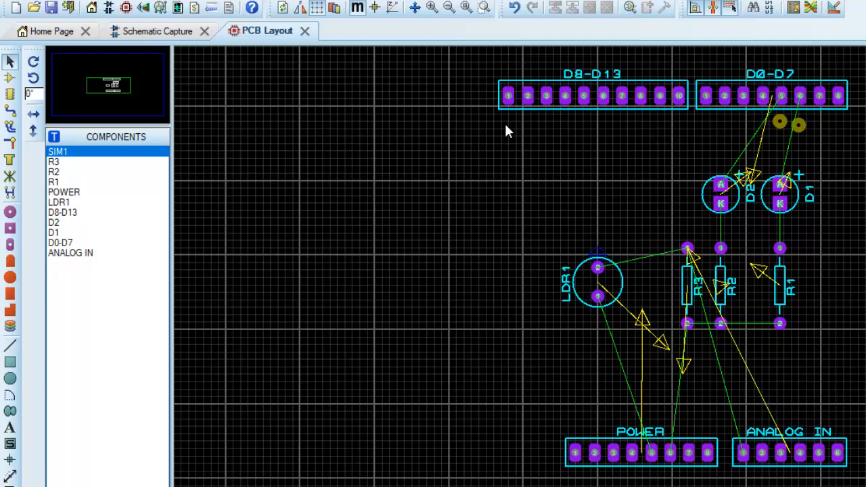
left_click(780, 123)
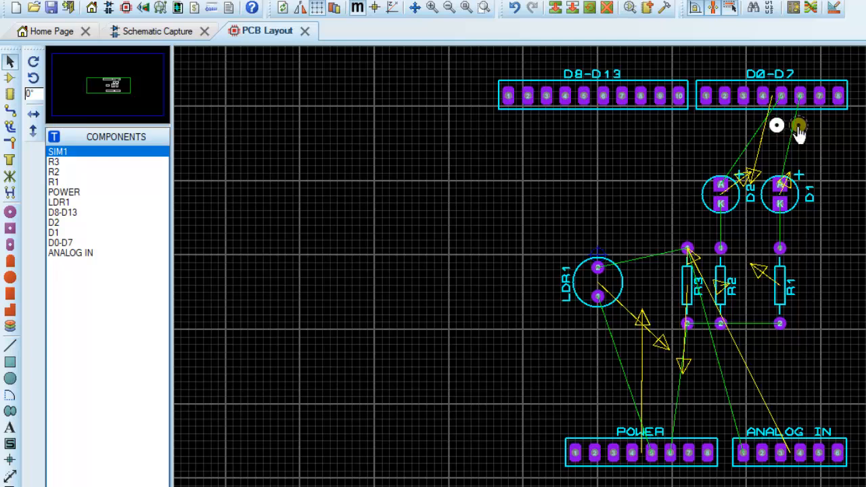
left_click(799, 125)
left_click(827, 124)
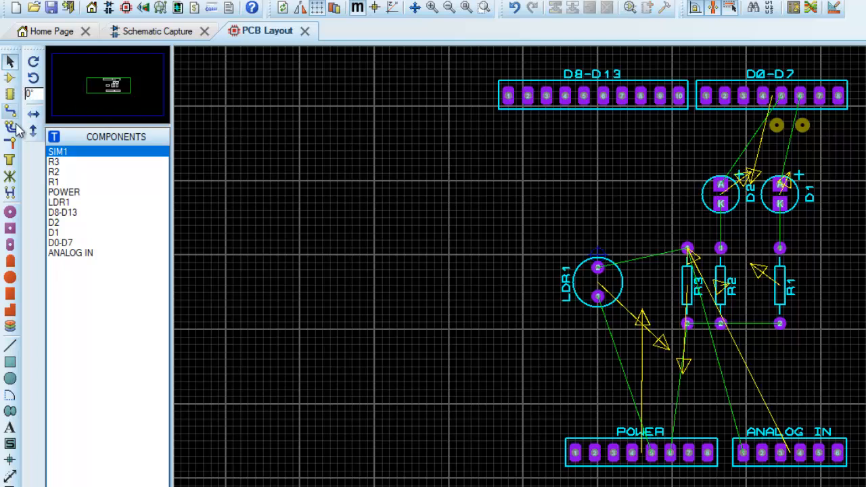
- Place V80 vias above pins 5 and 6 of the POWER header and above pin 1 of the ANALOG IN header
left_click(9, 144)
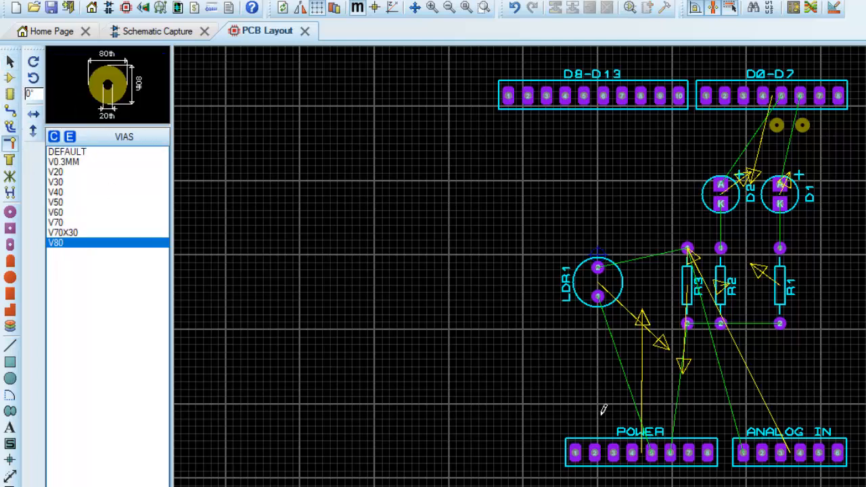
left_click(651, 414)
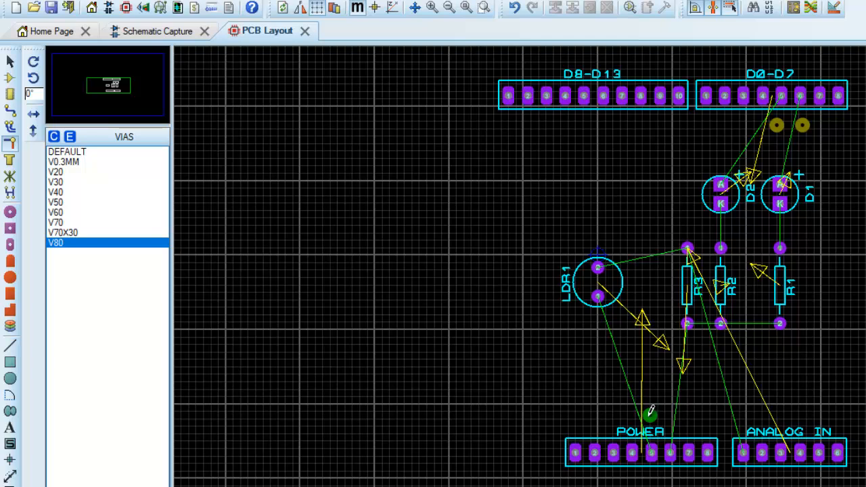
left_click(646, 414)
left_click(672, 414)
left_click(740, 414)
- Choose the T30 trace style and set the current layer to Top Copper
left_click(10, 113)
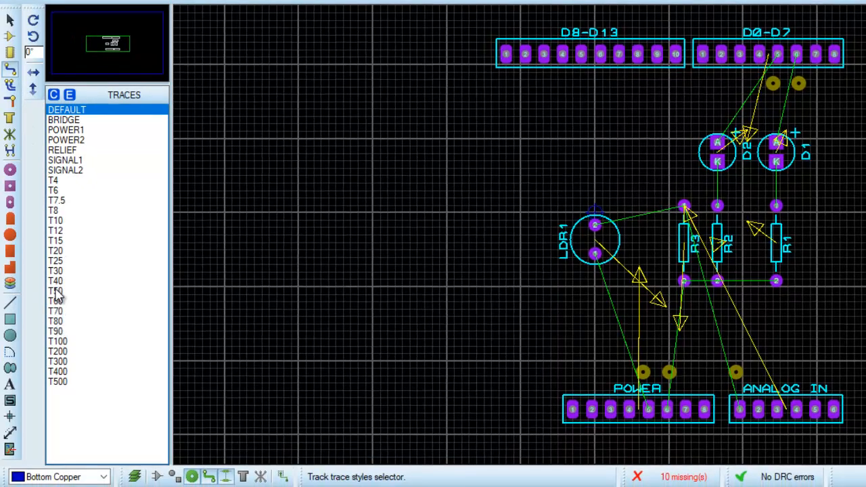
left_click(57, 272)
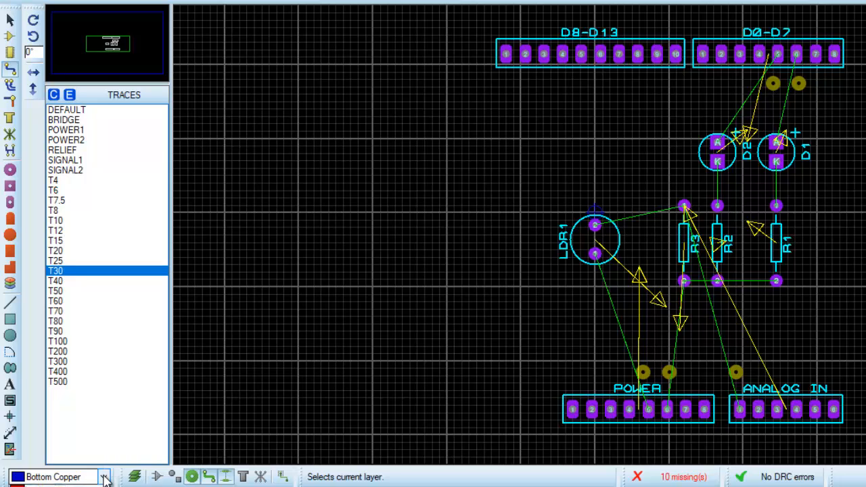
scroll(92, 479, "up", 1)
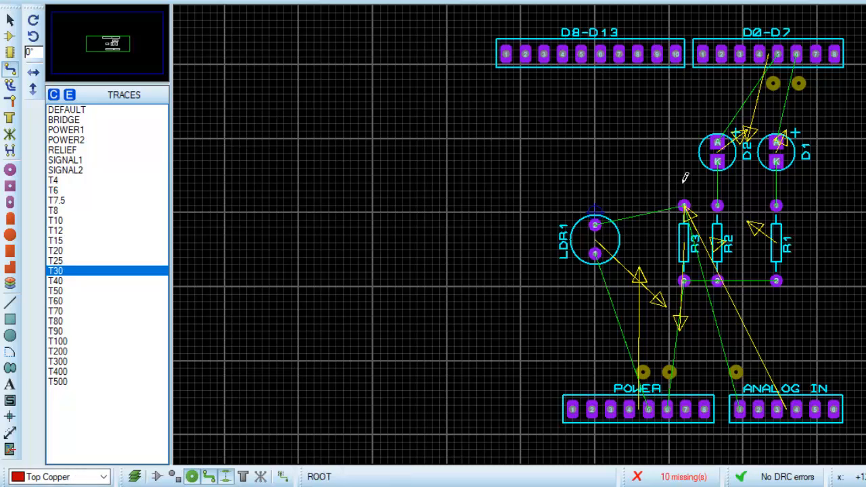
- Route Top Copper traces from pins 6 and 5 of the D0-D7 header to the vias just below them
left_click(797, 53)
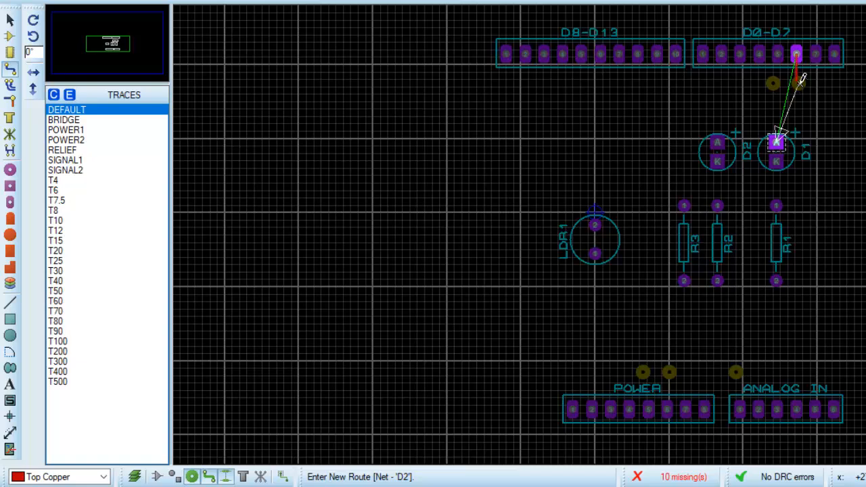
left_click(799, 81)
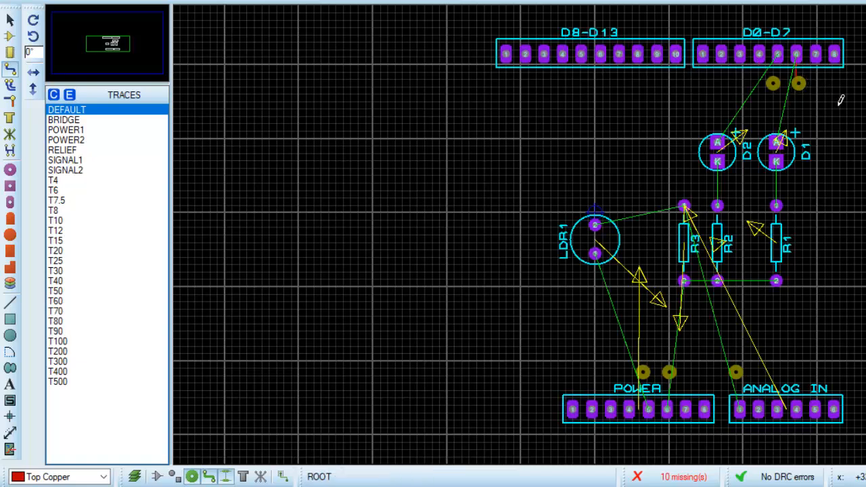
left_click(779, 55)
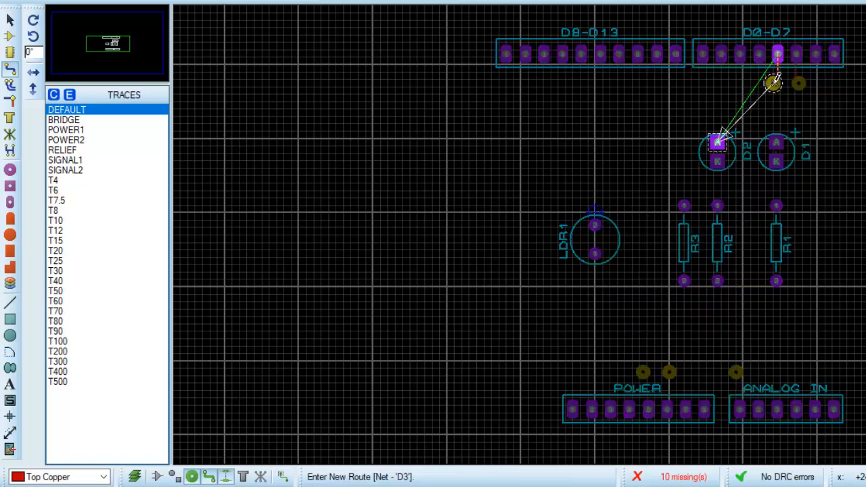
left_click(775, 83)
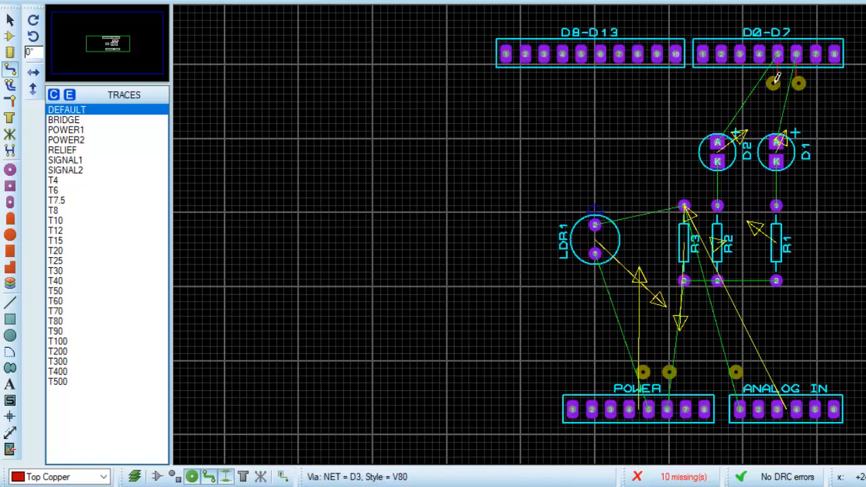
- Route Top Copper traces from POWER pins 5 and 6 and ANALOG IN pin 1 to the vias above them
left_click(648, 407)
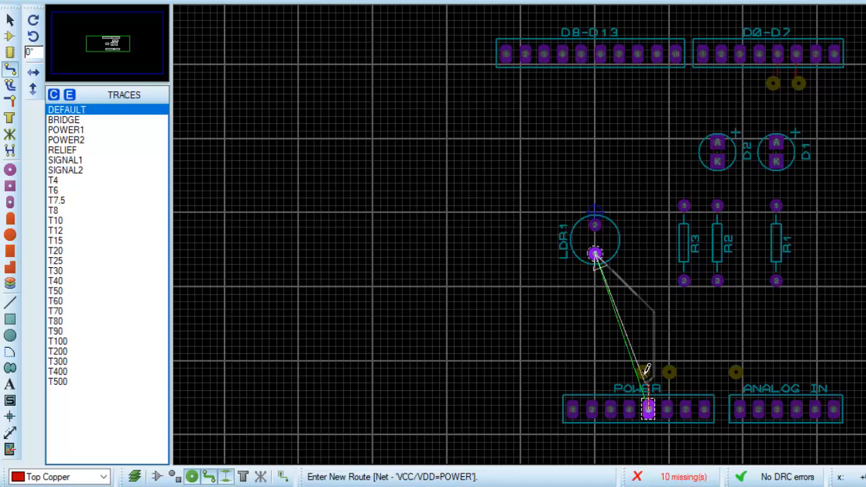
left_click(595, 255)
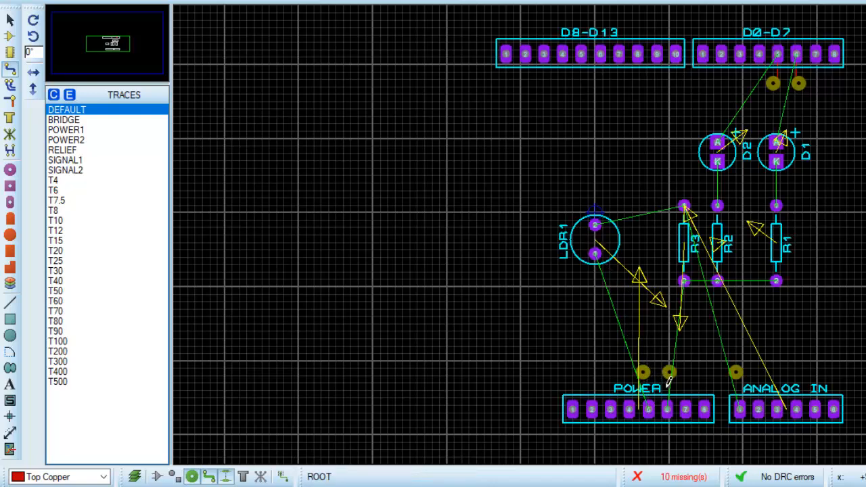
left_click(649, 406)
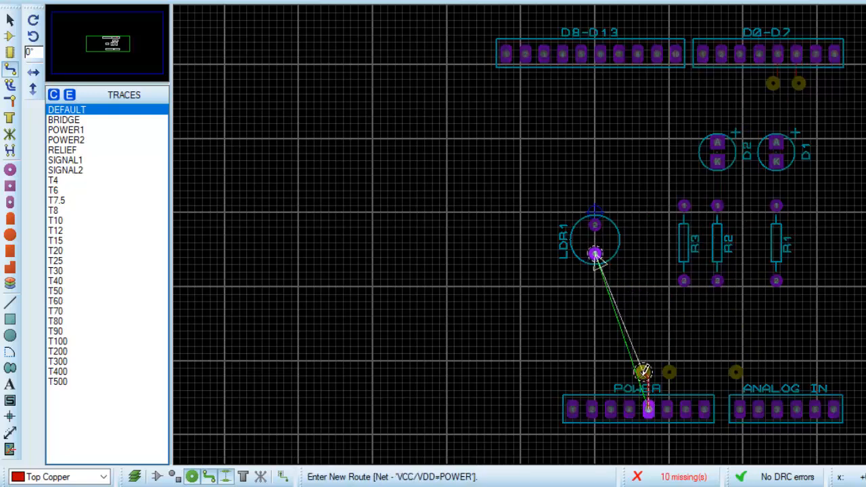
left_click(643, 374)
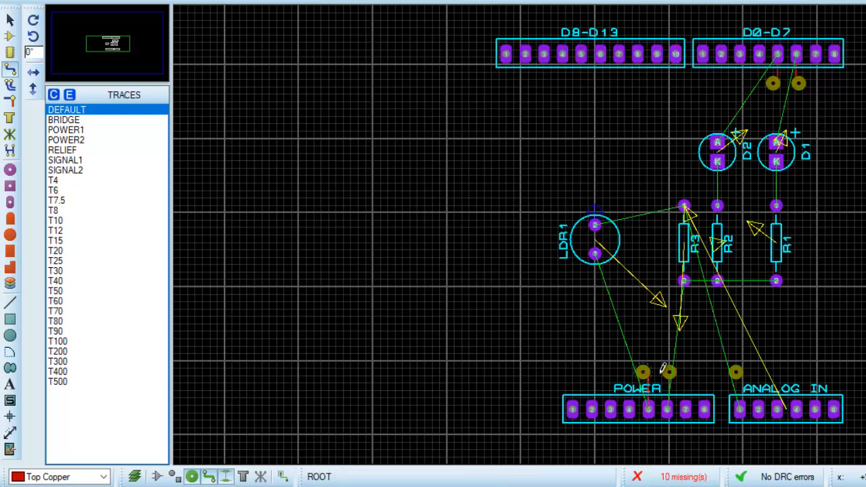
left_click(667, 408)
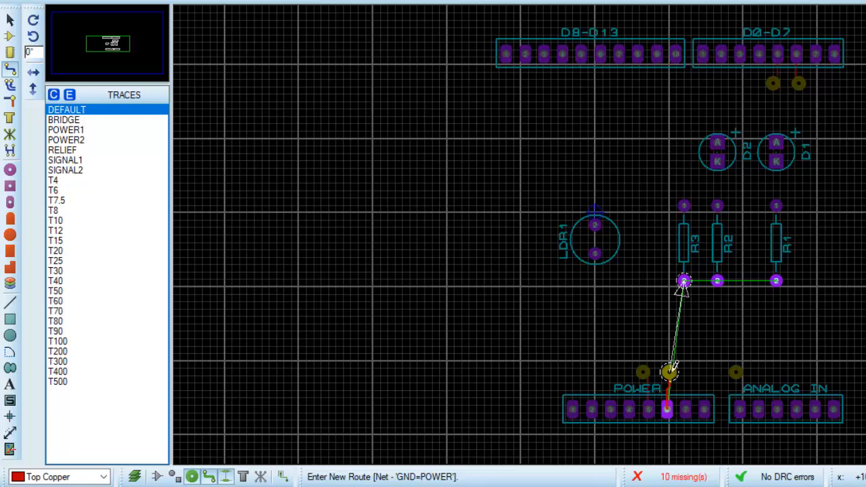
left_click(672, 365)
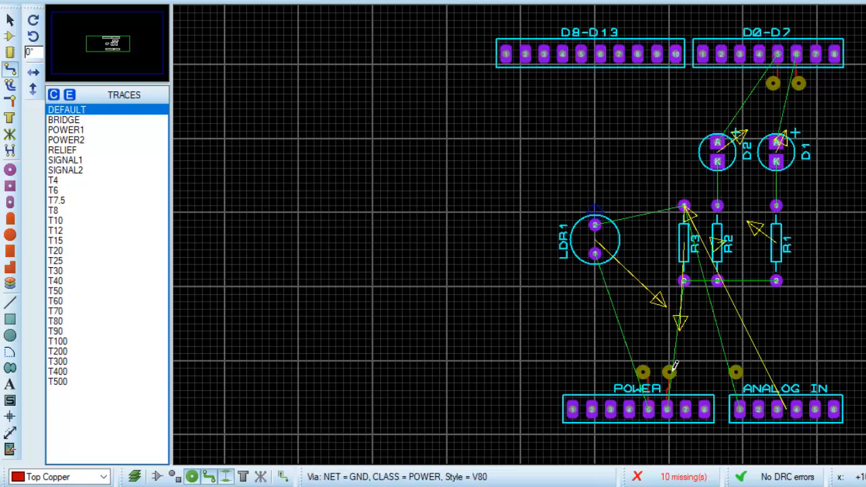
left_click(740, 407)
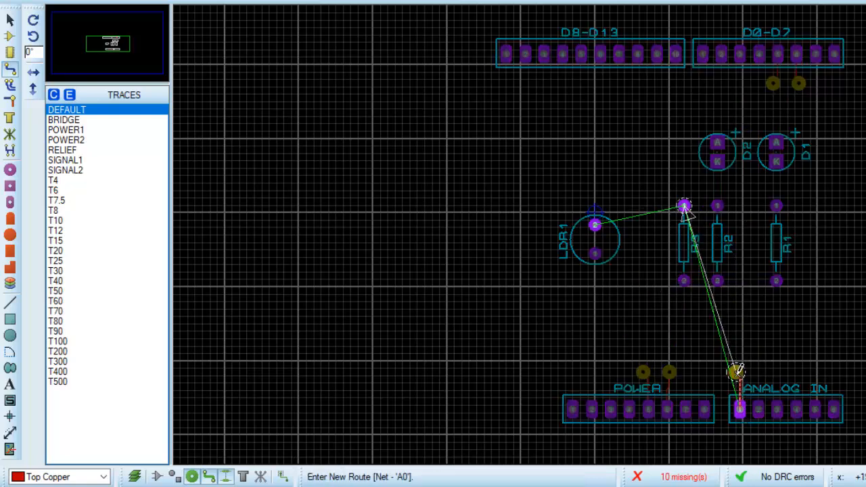
left_click(736, 369)
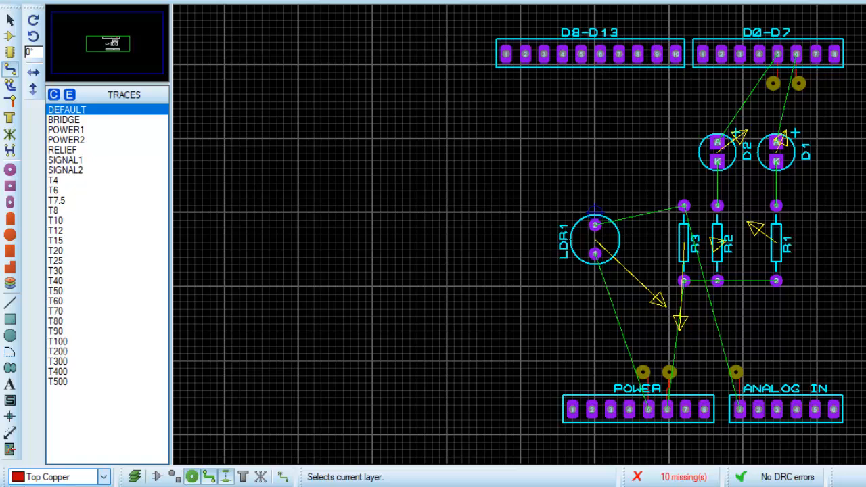
- Switch to the Bottom Copper layer and route the anodes of D2 and D1 to the vias below D0-D7 pins 5 and 6
key("space")
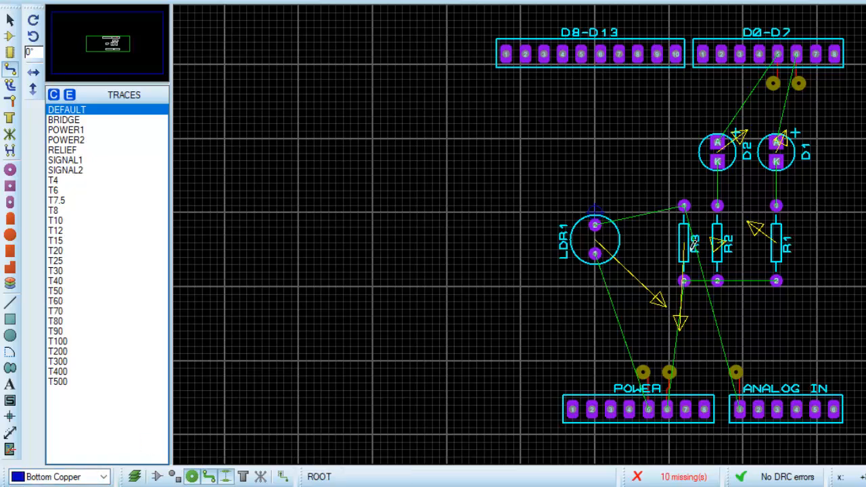
left_click(717, 142)
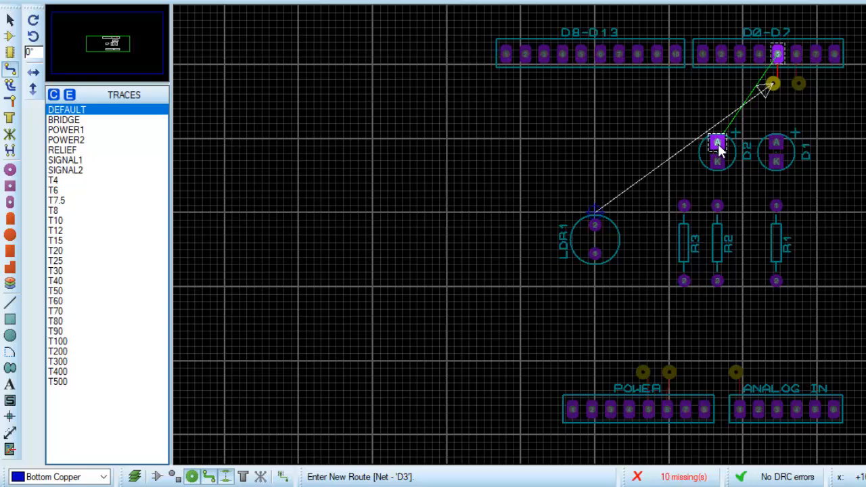
left_click(774, 82)
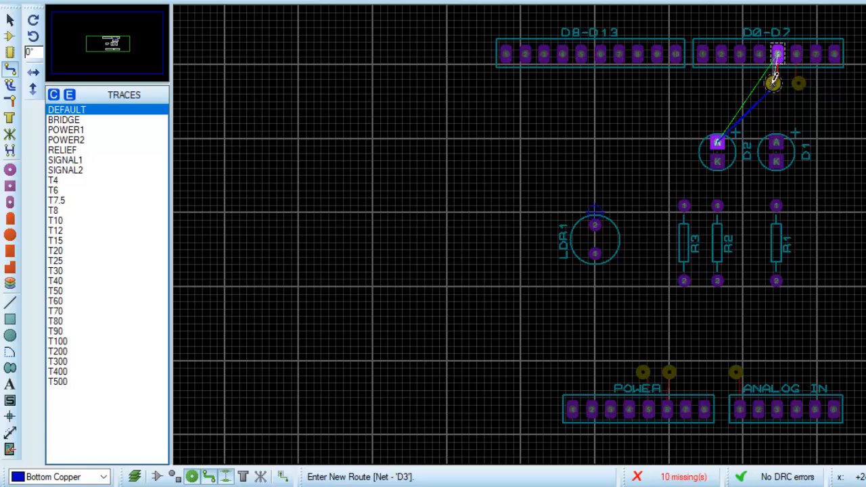
left_click(777, 60)
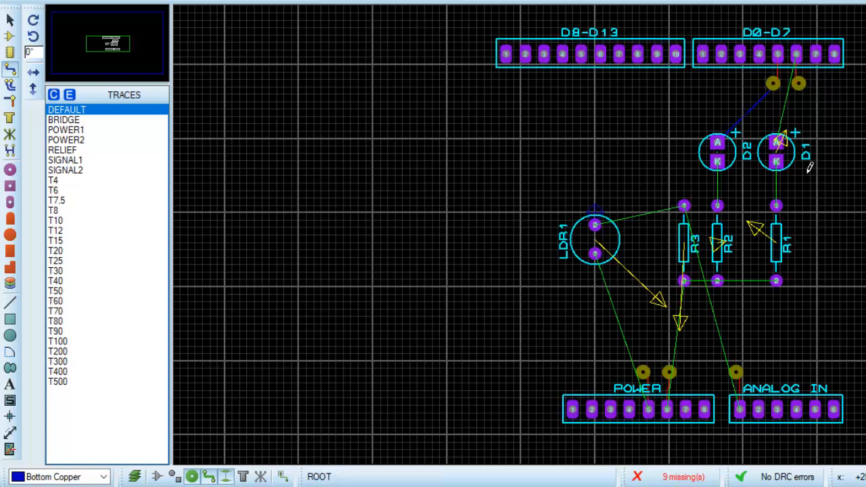
left_click(777, 150)
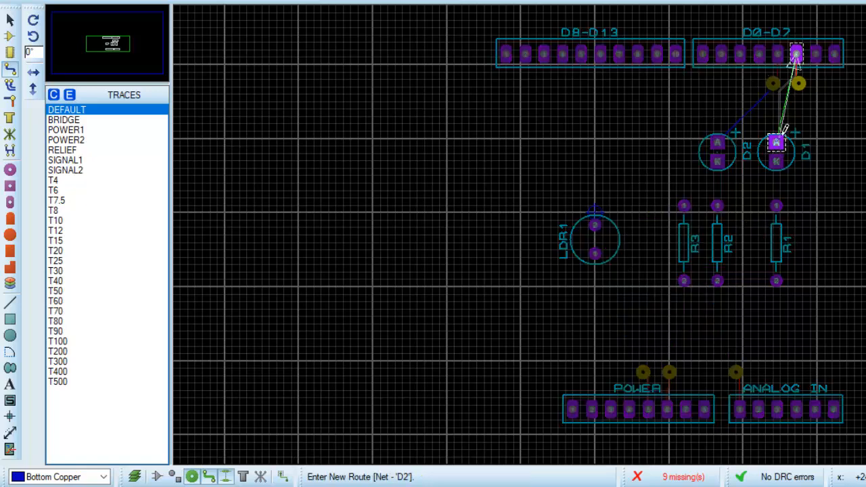
left_click(798, 79)
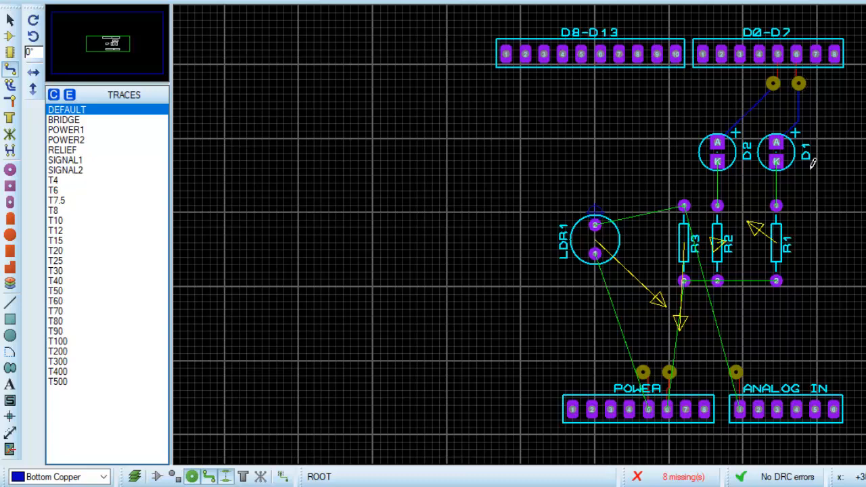
- Route Bottom Copper traces from the D2 cathode to R2 pin 1 and from the D1 cathode to R1 pin 1
left_click(717, 161)
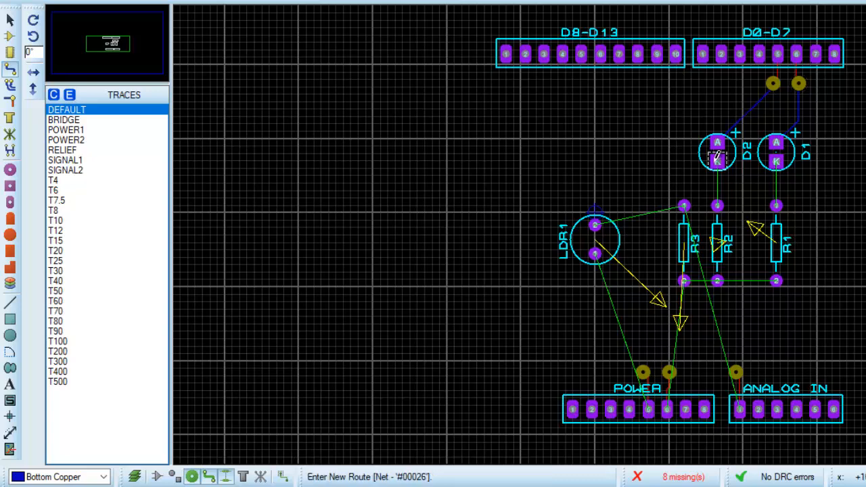
left_click(717, 205)
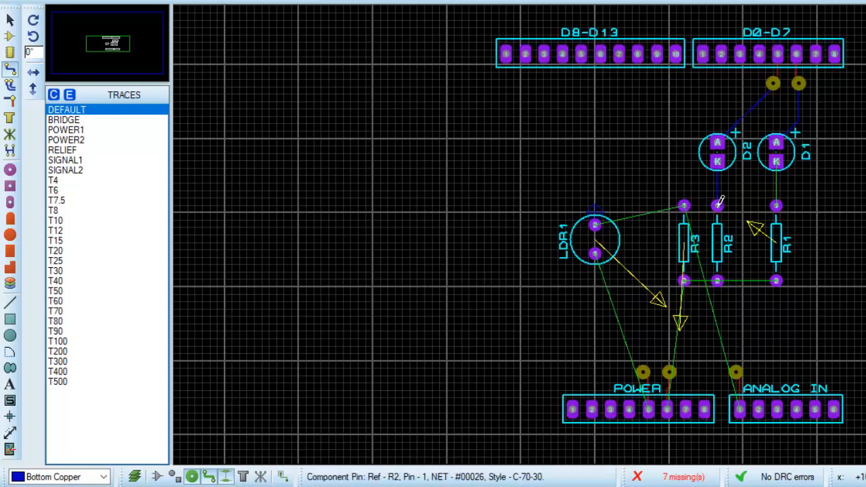
left_click(776, 161)
left_click(776, 205)
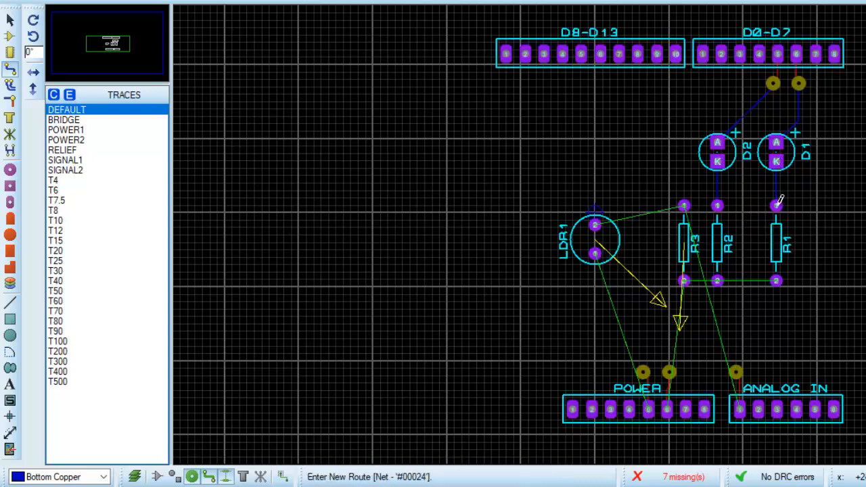
- Join pin 2 of R1, R2 and R3 with straight Bottom Copper traces
left_click(777, 281)
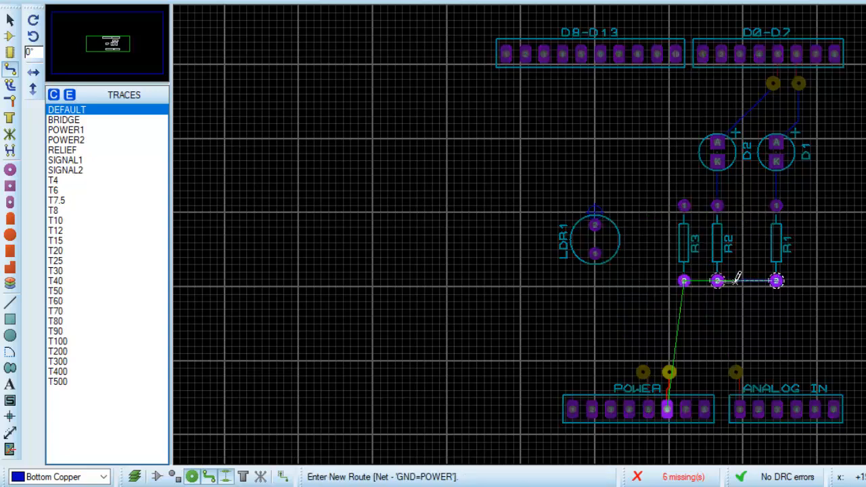
left_click(718, 280)
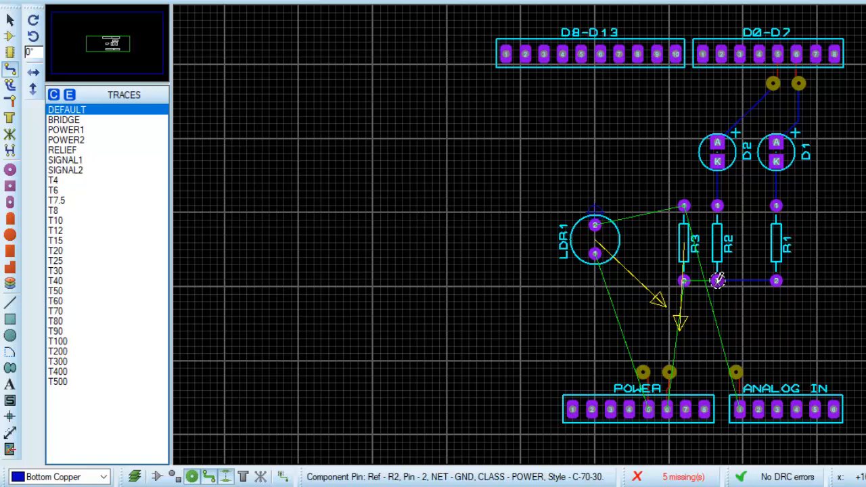
left_click(718, 280)
left_click(684, 280)
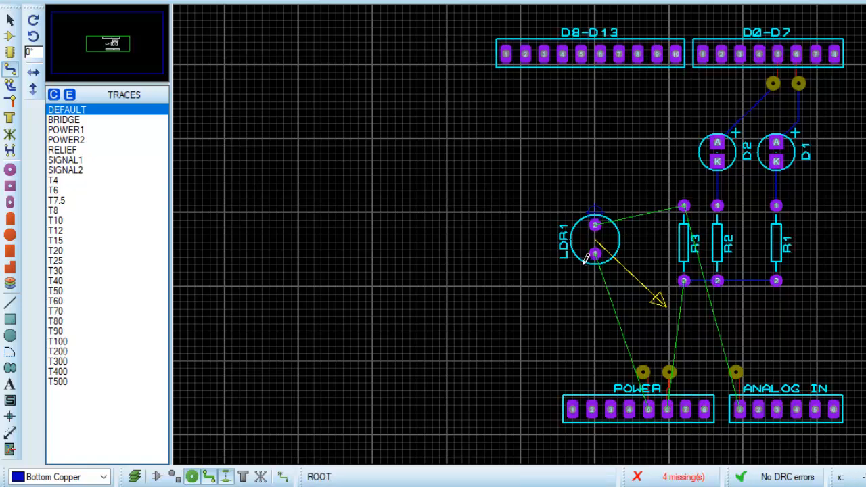
- Route LDR1 pin 2 to R3 pin 1, and LDR1 pin 1 and R3 pin 2 to the vias above POWER pins 5 and 6
left_click(595, 224)
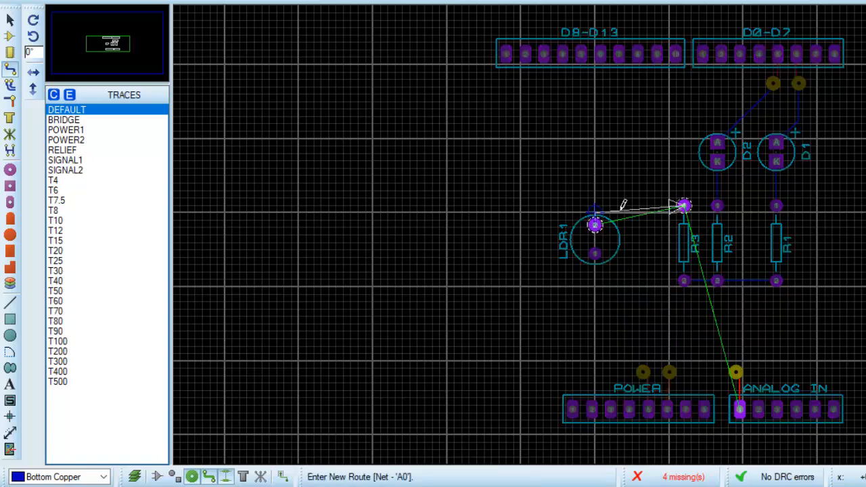
left_click(684, 205)
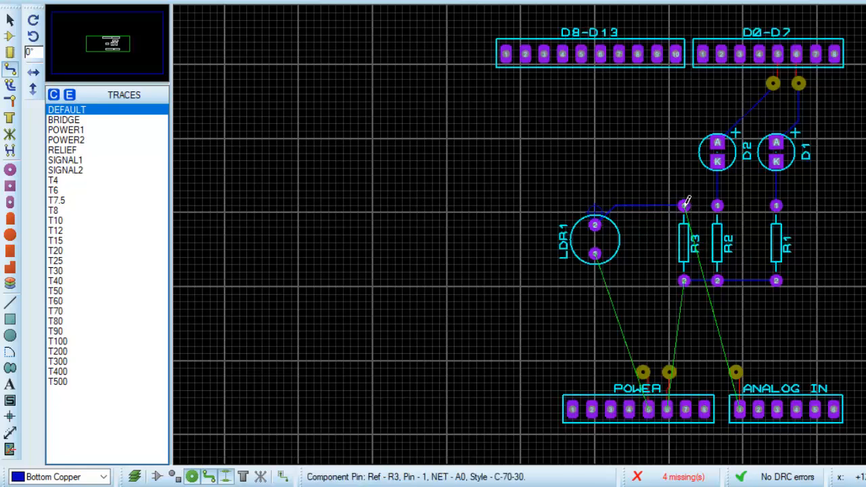
left_click(595, 252)
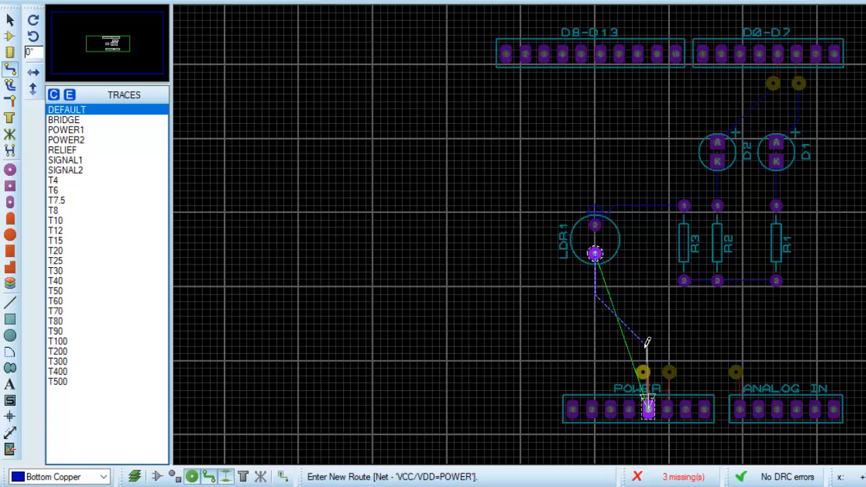
left_click(643, 371)
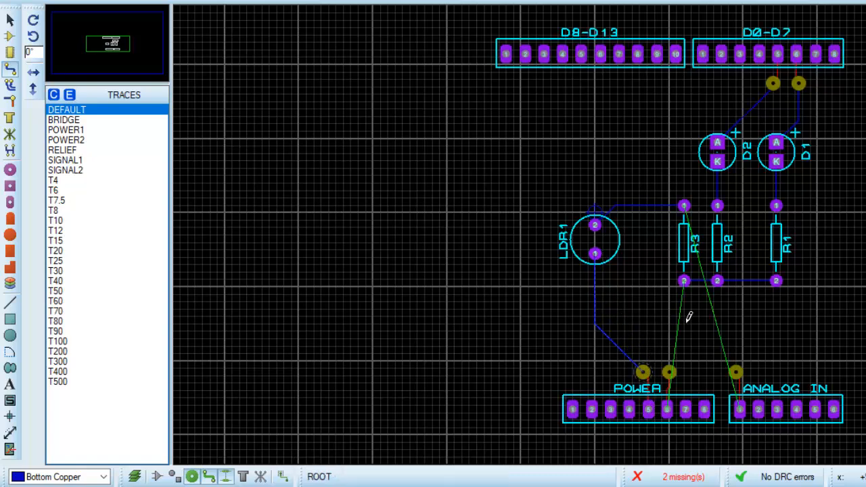
left_click(684, 281)
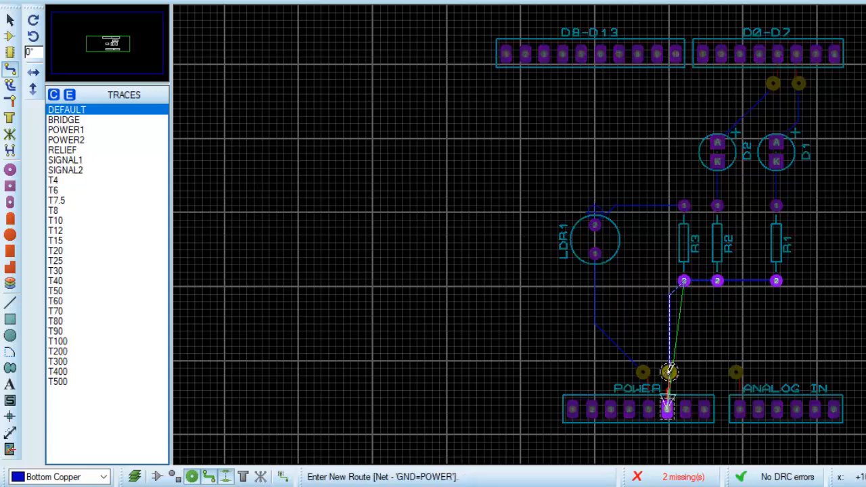
left_click(670, 371)
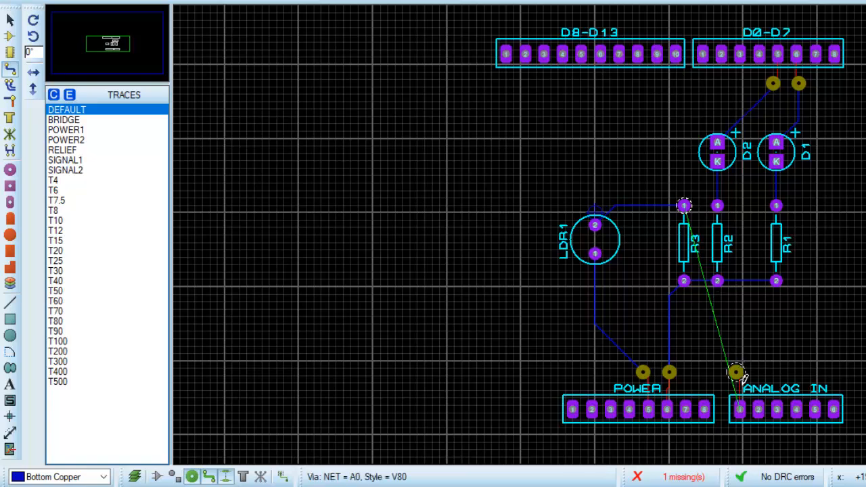
- Route R3 pin 1 to the via above ANALOG IN pin 1, passing between the pins of R2 and R1 and looping around R1
left_click(685, 205)
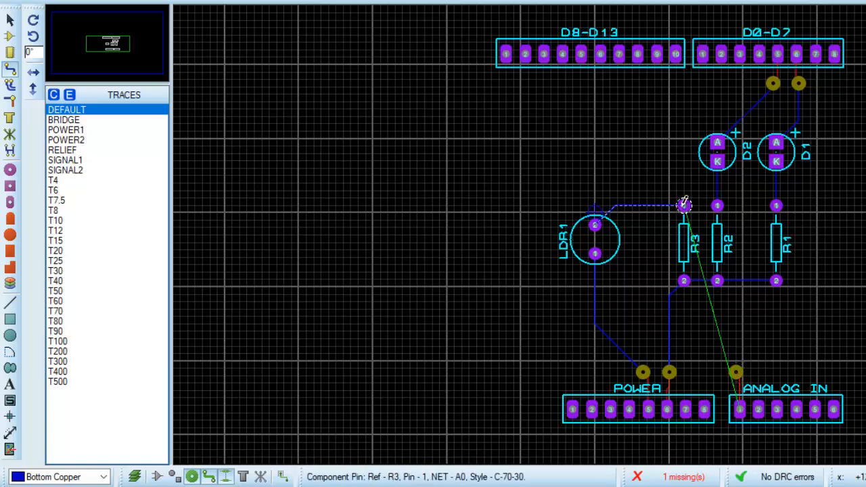
left_click(685, 205)
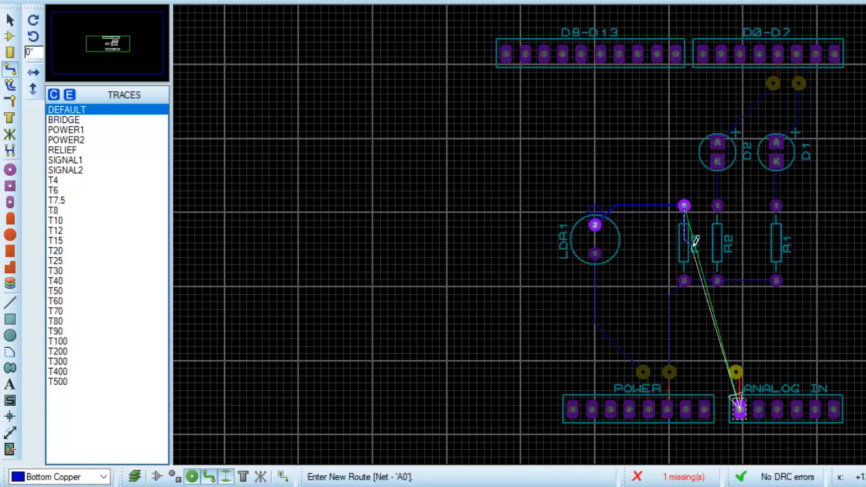
left_click(812, 265)
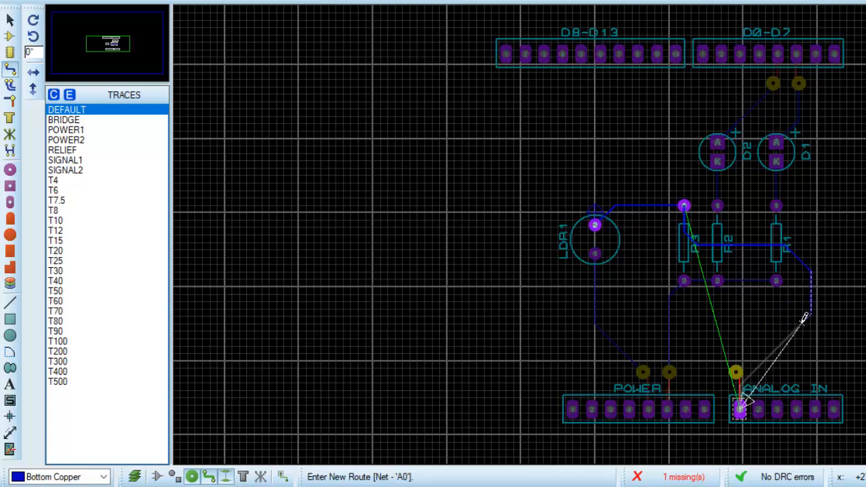
left_click(808, 329)
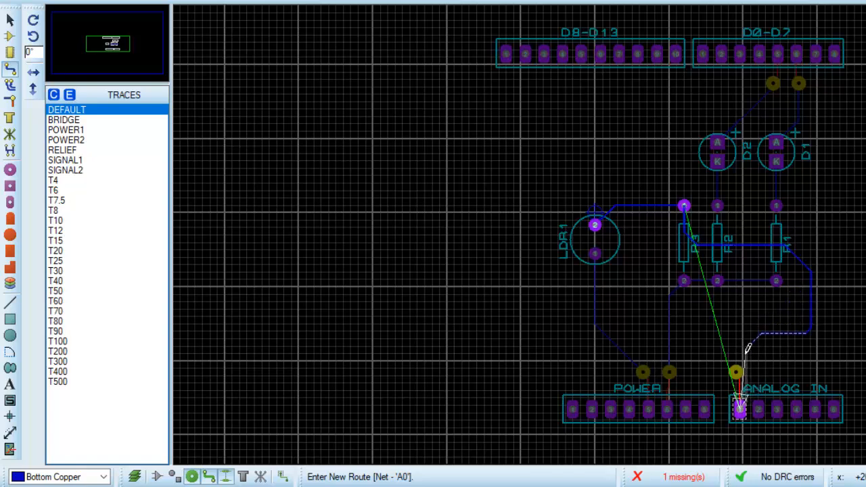
left_click(736, 371)
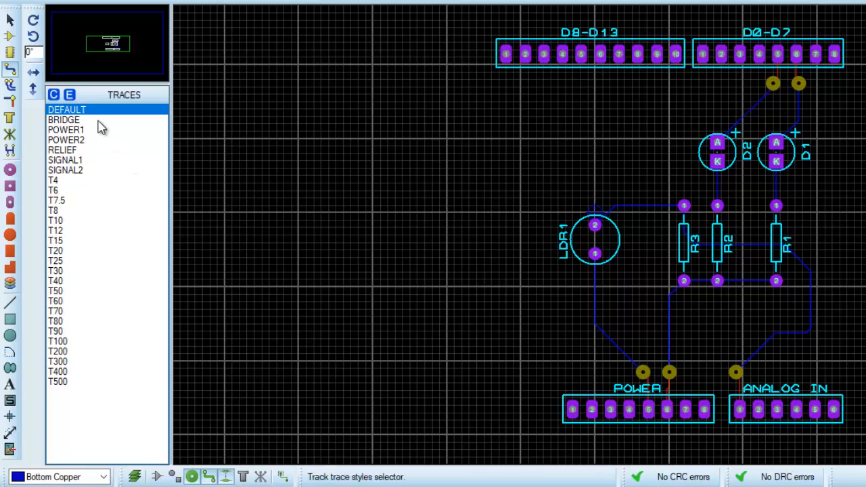
- Set the trace style to T30 for the routes from the D2 anode to D0-D7 pin 5 and from the D1 anode to pin 6
left_click(9, 22)
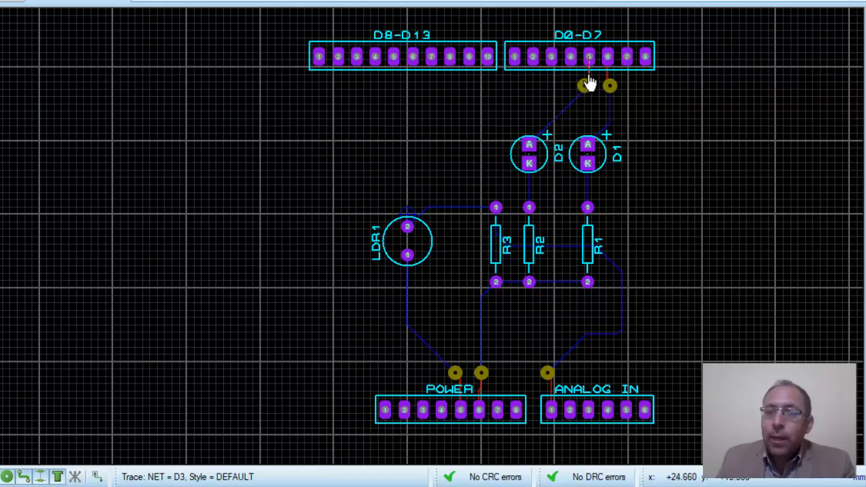
right_click(586, 82)
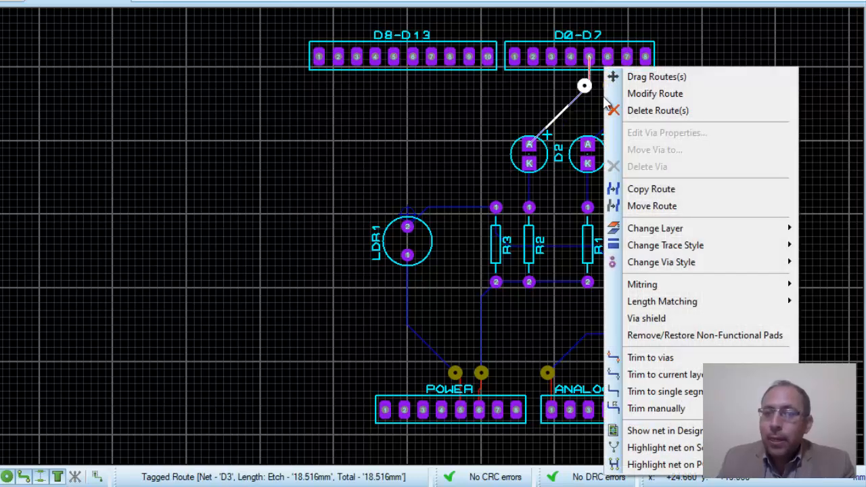
mouse_move(682, 252)
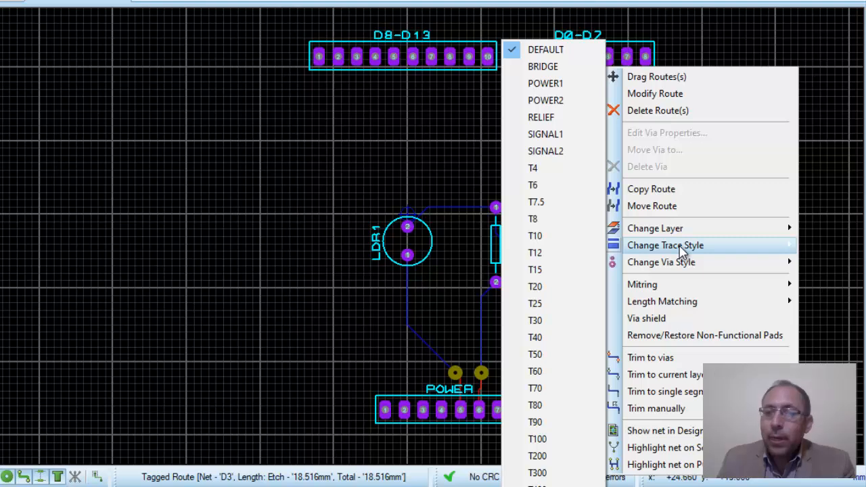
left_click(541, 321)
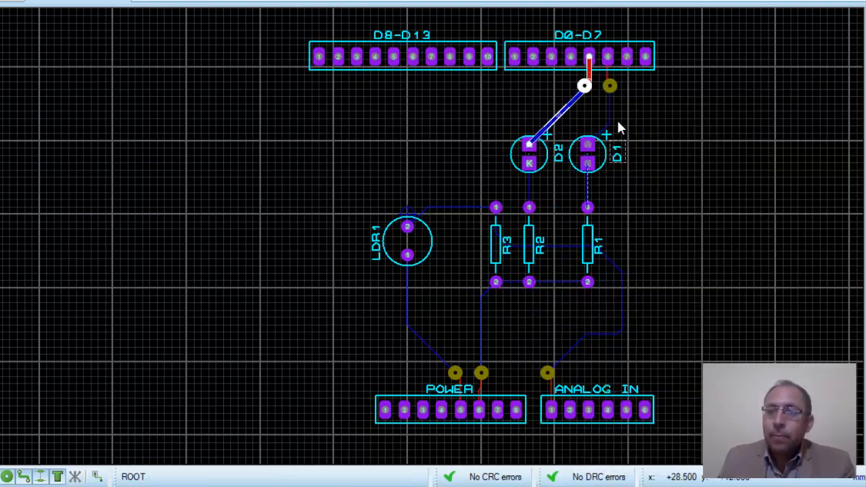
right_click(611, 117)
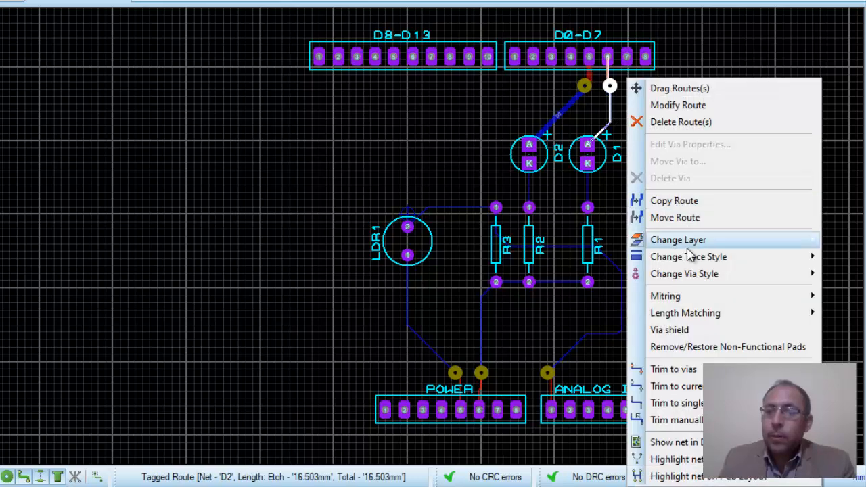
mouse_move(689, 261)
left_click(545, 321)
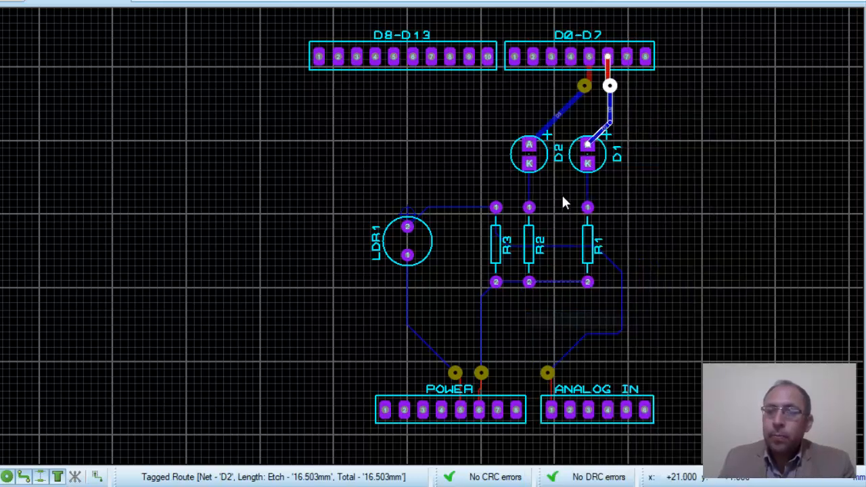
- Set the trace style to T30 for the routes from the D1 cathode to R1 pin 1 and from the D2 cathode to R2 pin 1
right_click(588, 191)
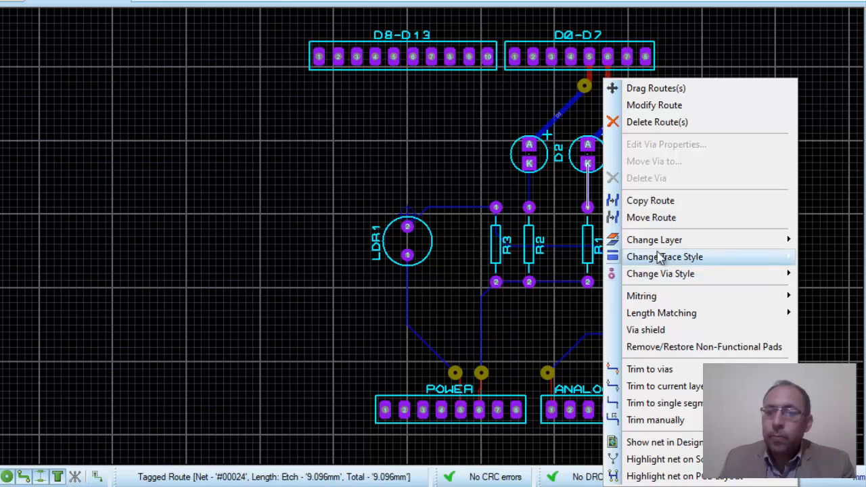
mouse_move(661, 262)
left_click(546, 320)
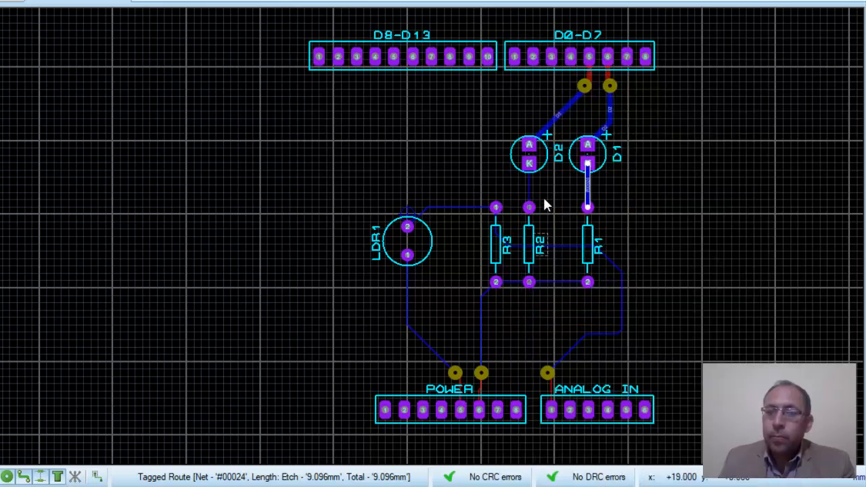
right_click(532, 188)
mouse_move(609, 257)
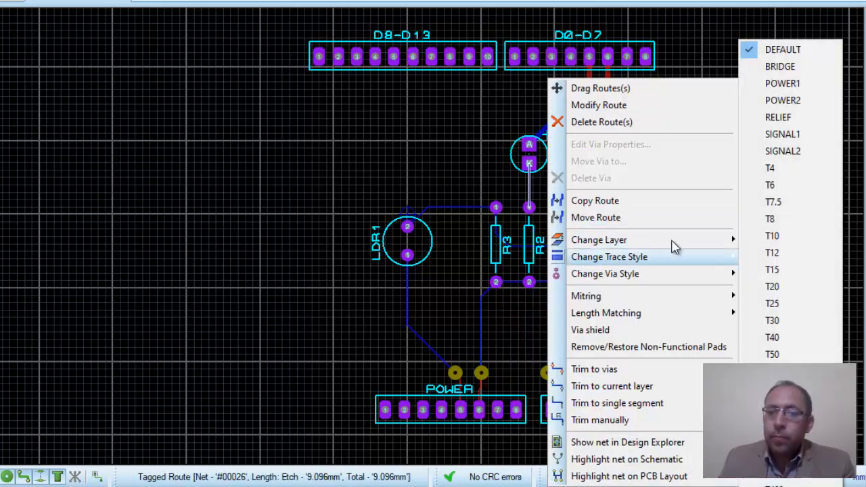
left_click(777, 322)
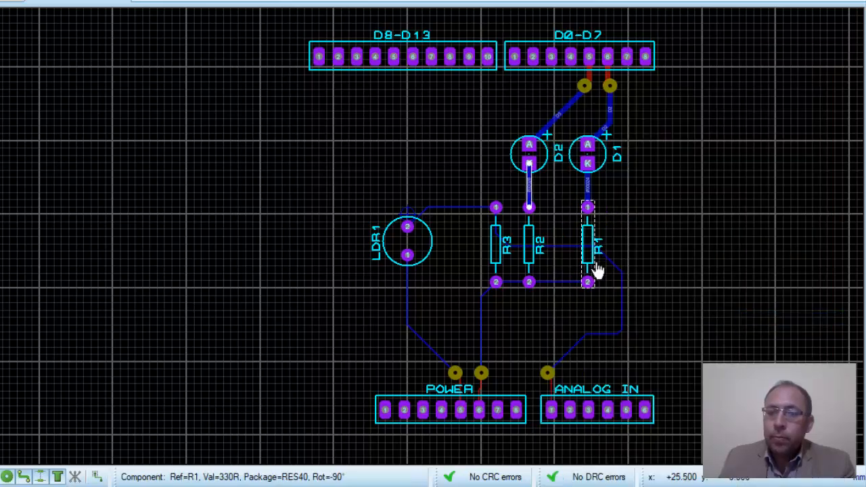
- Set the trace style to T30 for the routes from LDR1 pin 2 to R3 pin 1 and from LDR1 pin 1 to POWER pin 5
right_click(437, 207)
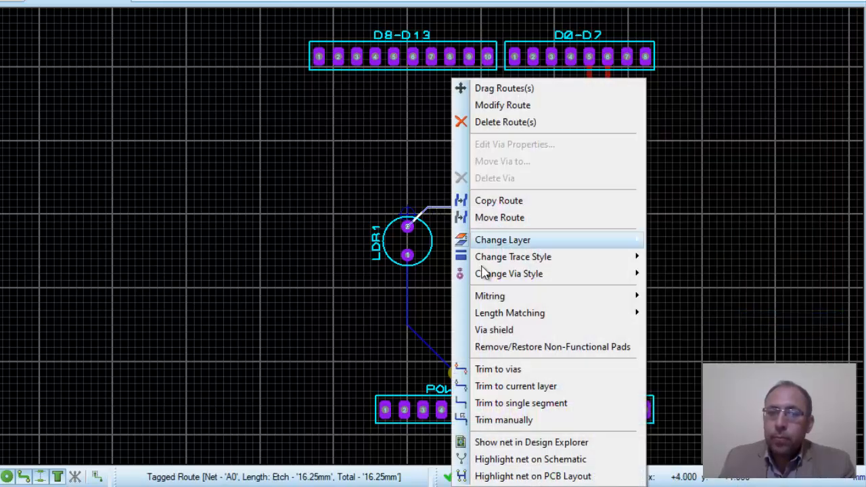
mouse_move(545, 259)
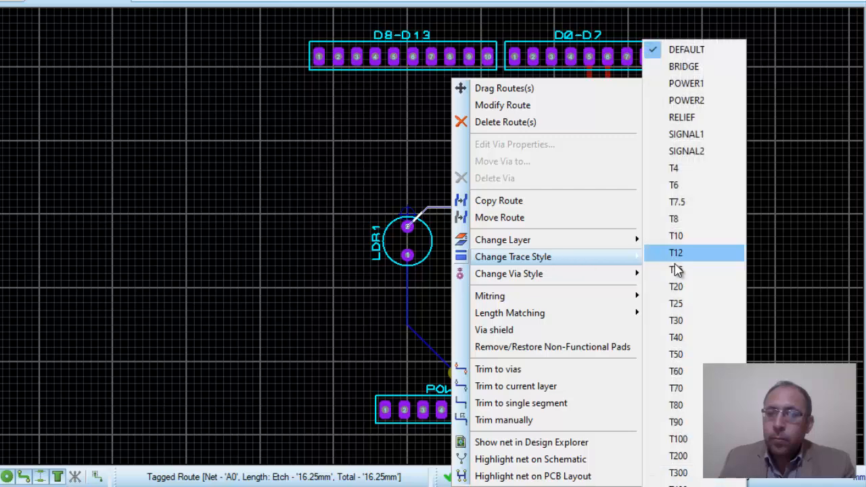
left_click(685, 322)
right_click(407, 290)
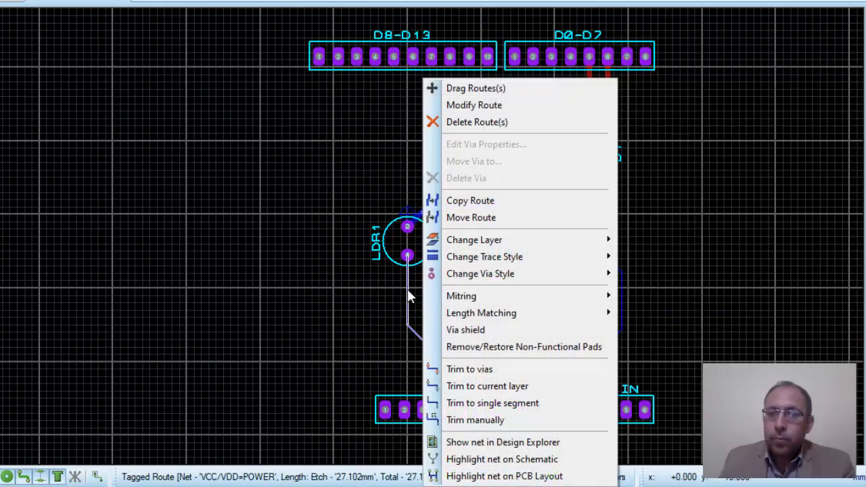
mouse_move(485, 257)
left_click(647, 318)
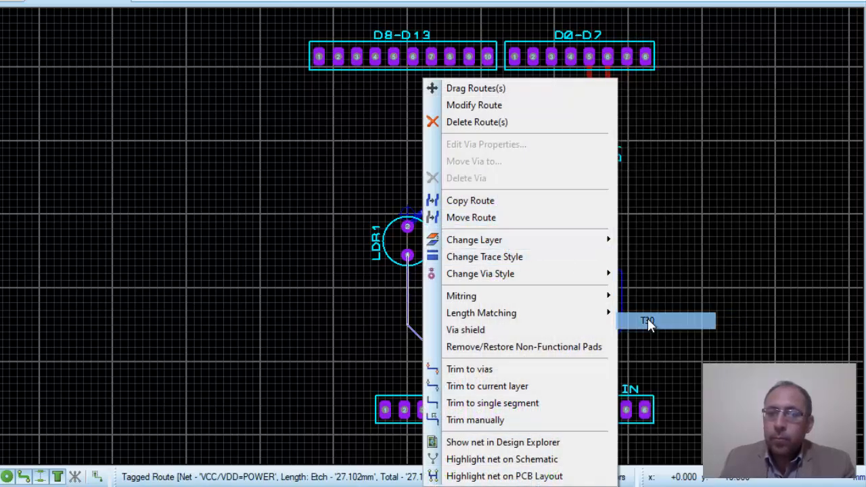
- Set the R3 pin 2 to POWER pin 6 route to style T25, and the R3 pin 1 to ANALOG IN pin 1 route to T30
right_click(481, 313)
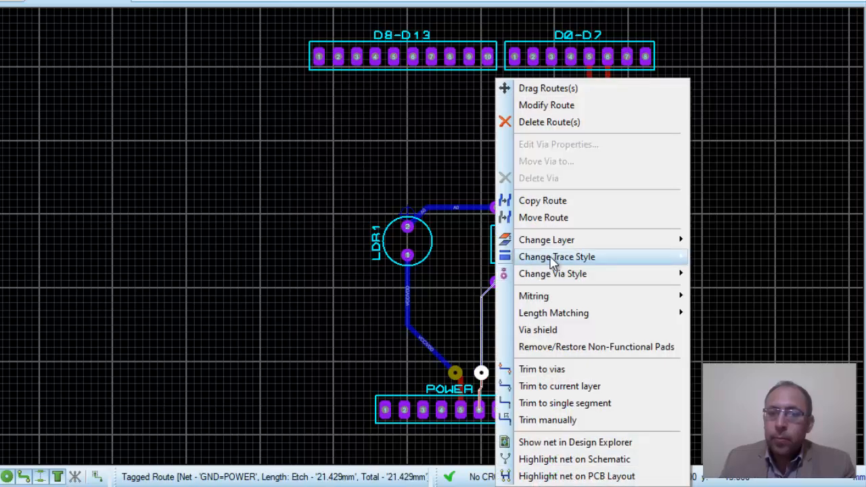
mouse_move(636, 264)
left_click(694, 304)
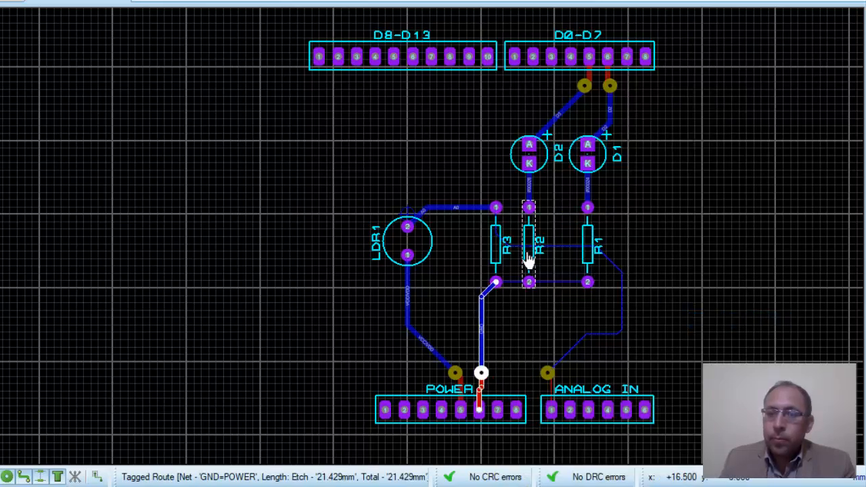
right_click(564, 254)
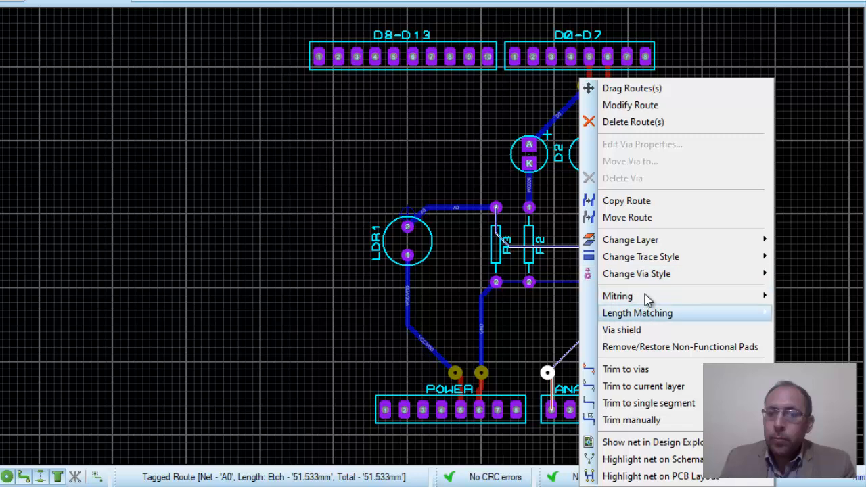
mouse_move(609, 258)
left_click(515, 320)
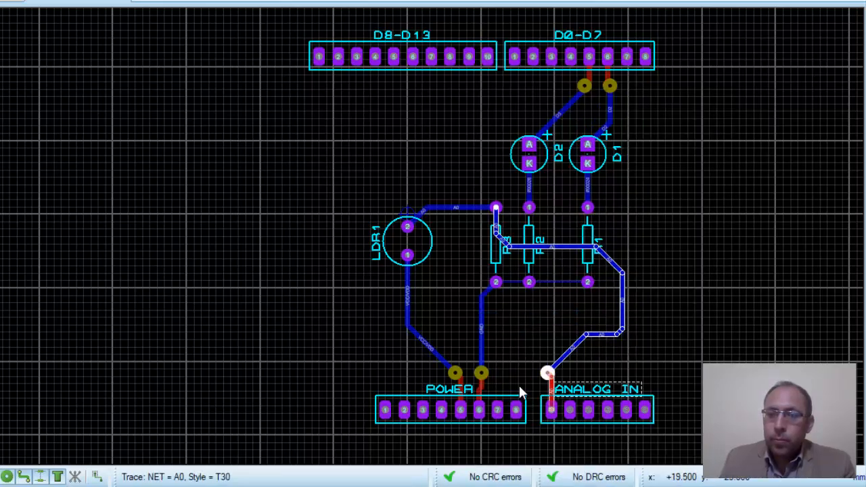
- Set the trace style to T30 for both segments joining pin 2 of R1, R2 and R3, and clear the route selection
right_click(560, 283)
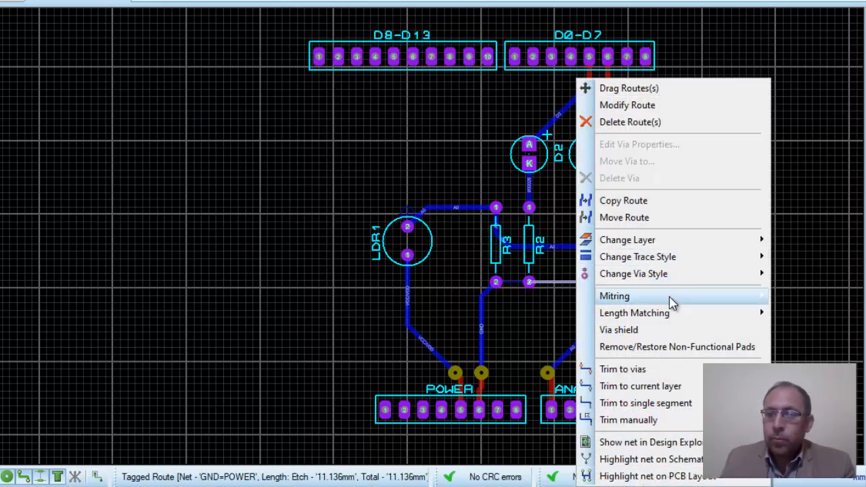
mouse_move(688, 259)
left_click(530, 321)
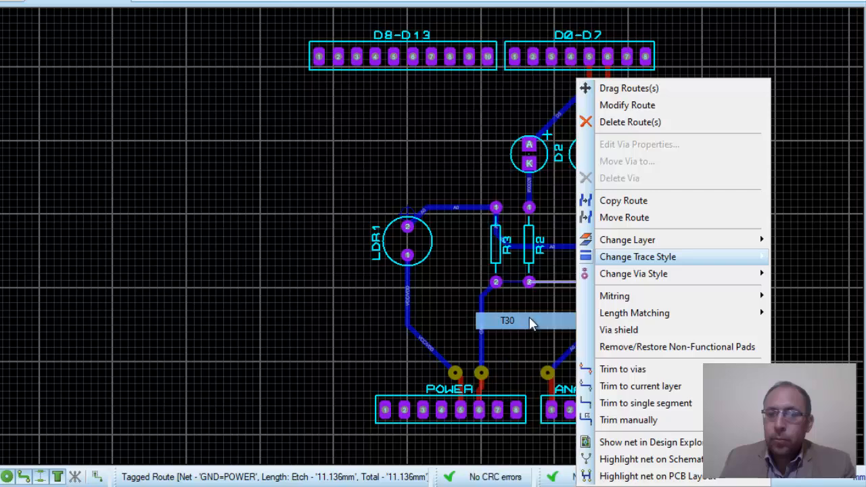
right_click(527, 282)
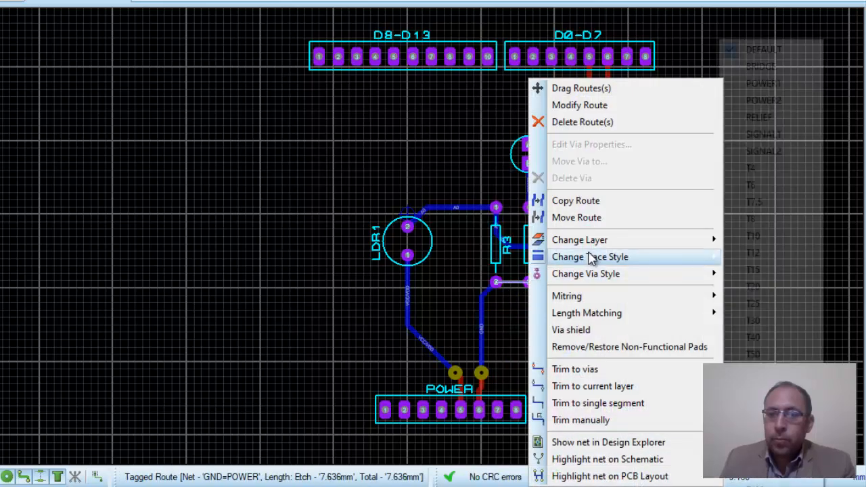
mouse_move(575, 257)
left_click(756, 322)
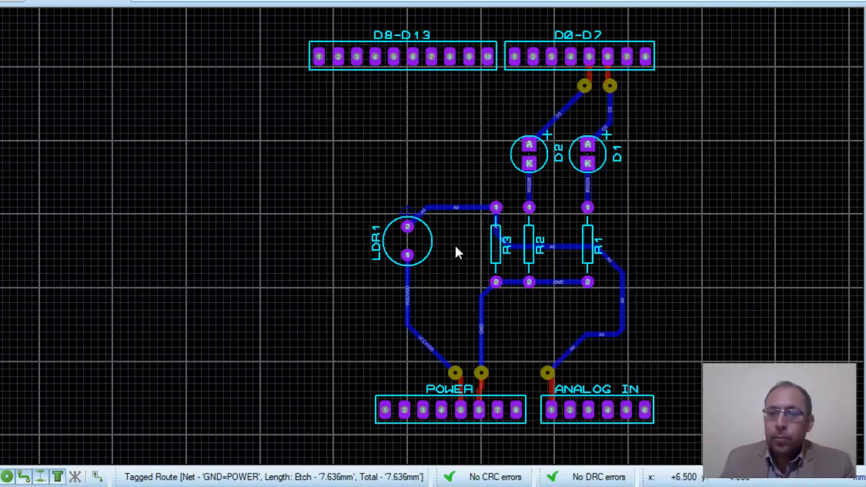
left_click(447, 251)
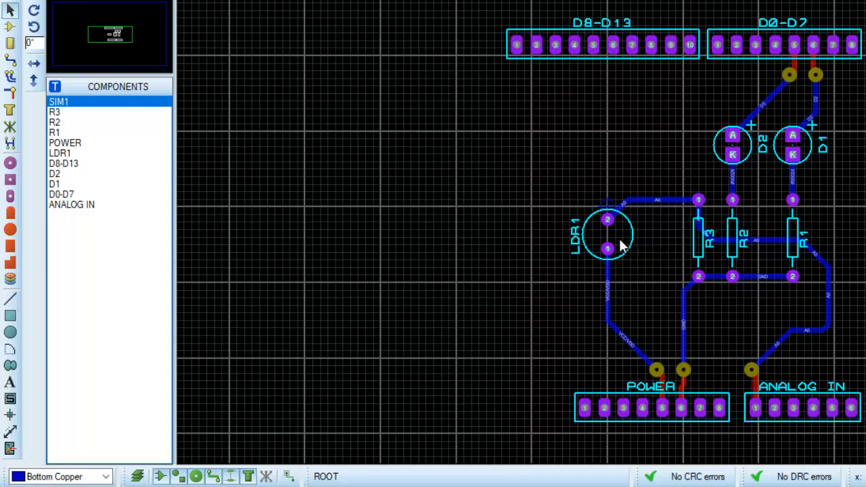
- Compare the circular through-hole pad styles C-60-30, C-70-30, C-80-30, C-120-60 and C-100-60 without placing a pad
left_click(10, 92)
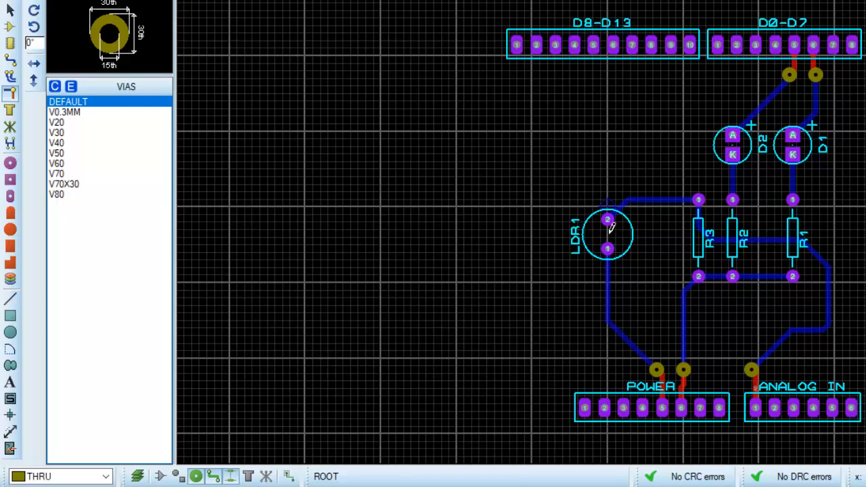
left_click(10, 163)
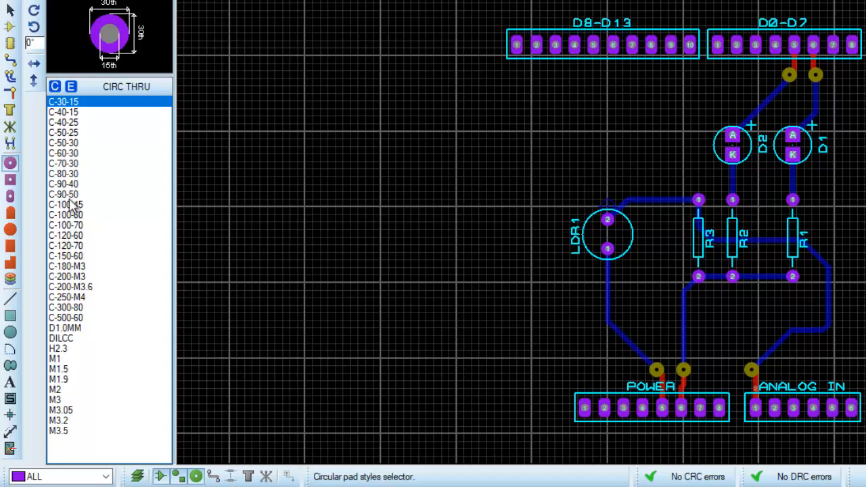
left_click(68, 153)
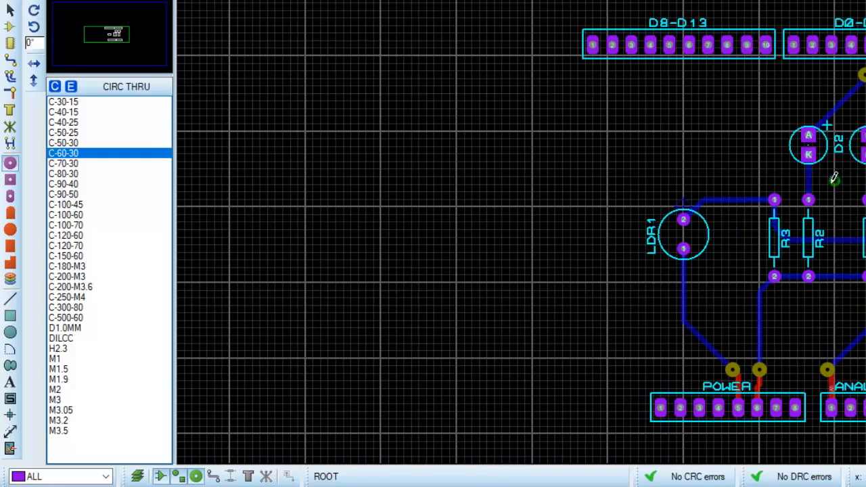
left_click(64, 163)
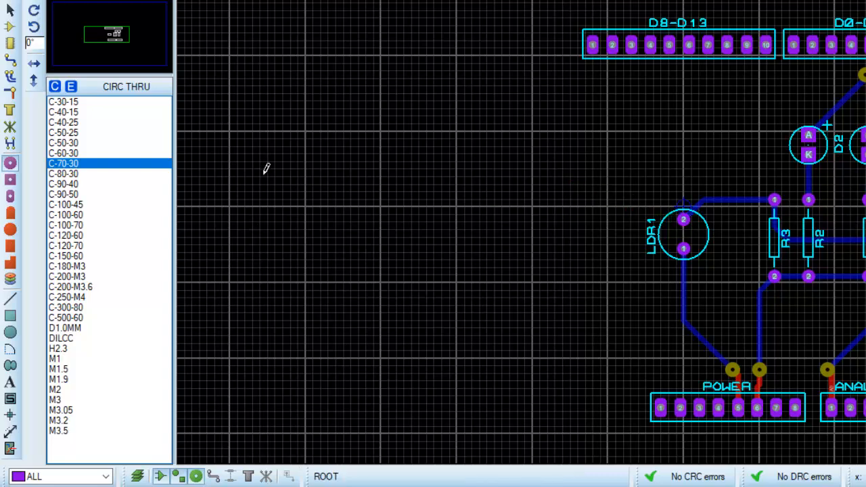
left_click(71, 173)
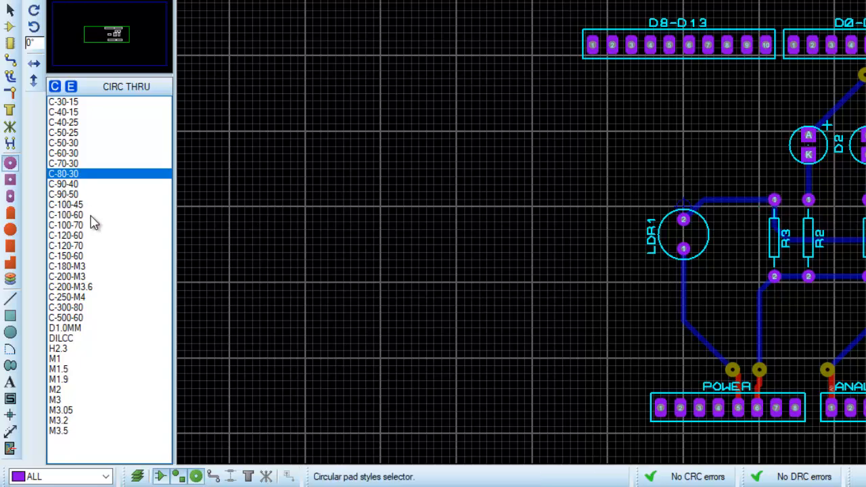
left_click(80, 235)
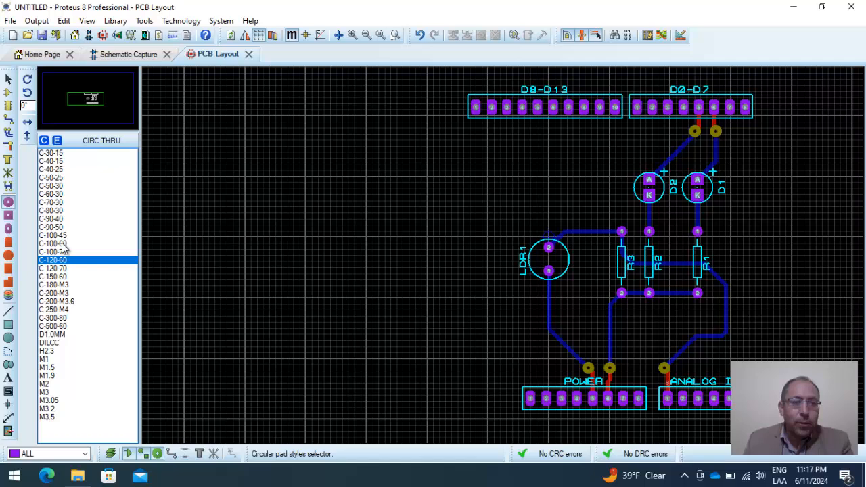
left_click(61, 244)
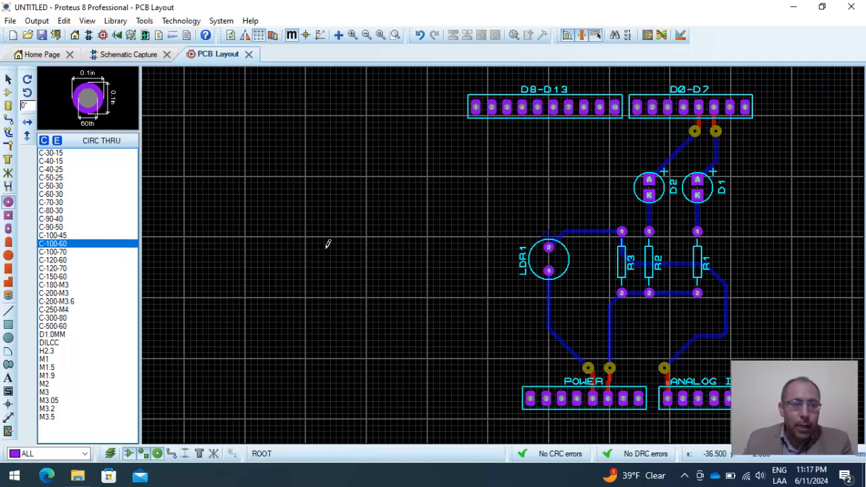
left_click(427, 244)
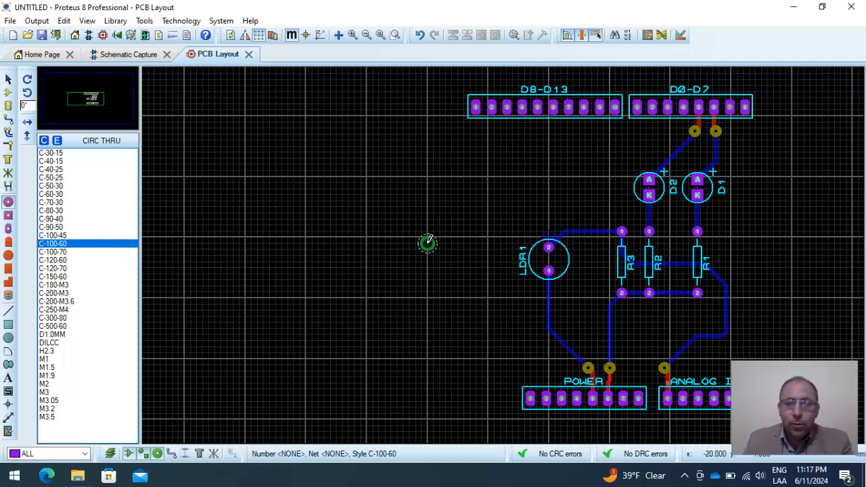
right_click(428, 242)
right_click(428, 243)
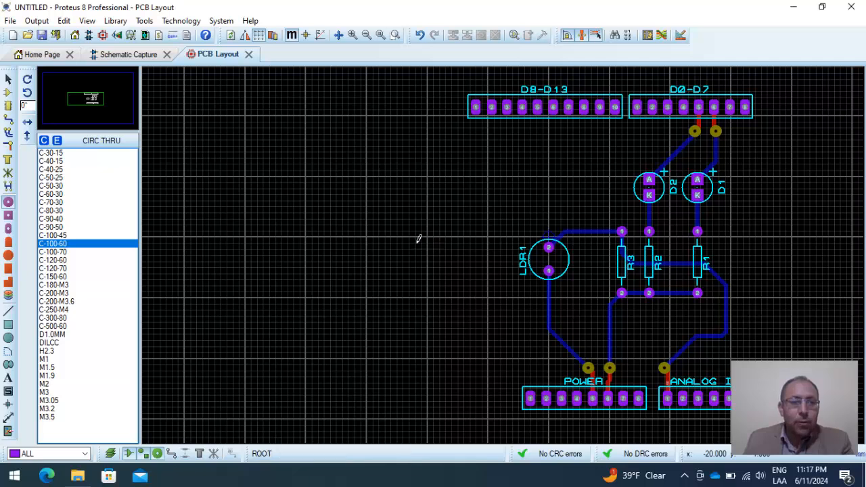
- Apply the circular pad style C-100-45 to both pins of R1, R2, R3 and LDR1
left_click(86, 236)
left_click(381, 240)
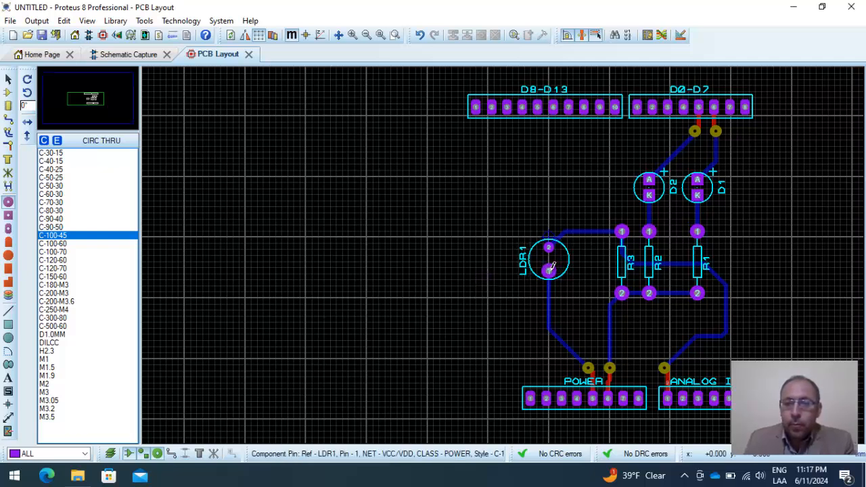
left_click(549, 248)
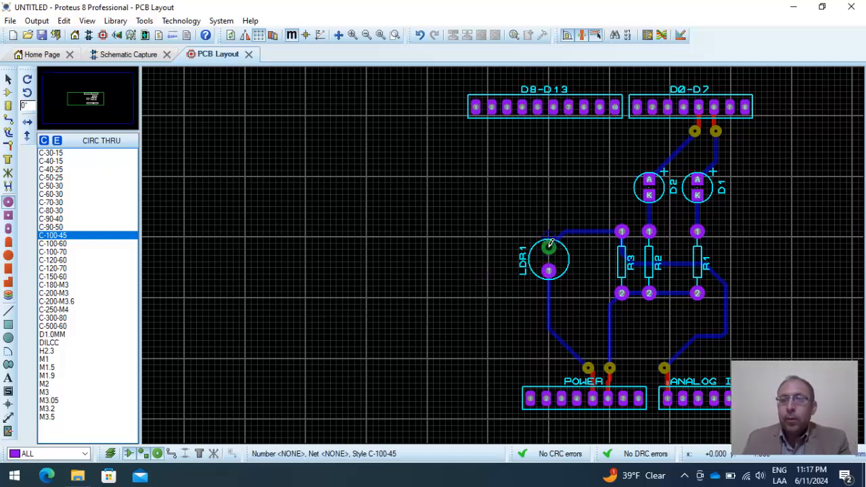
left_click(549, 247)
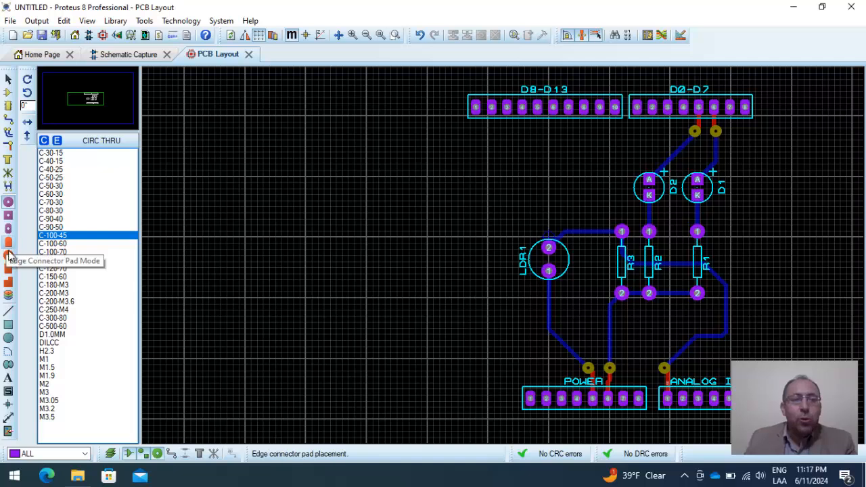
- Draw a rectangular outline on the Board Edge layer around the components and the D0-D7, POWER and ANALOG IN headers
left_click(8, 325)
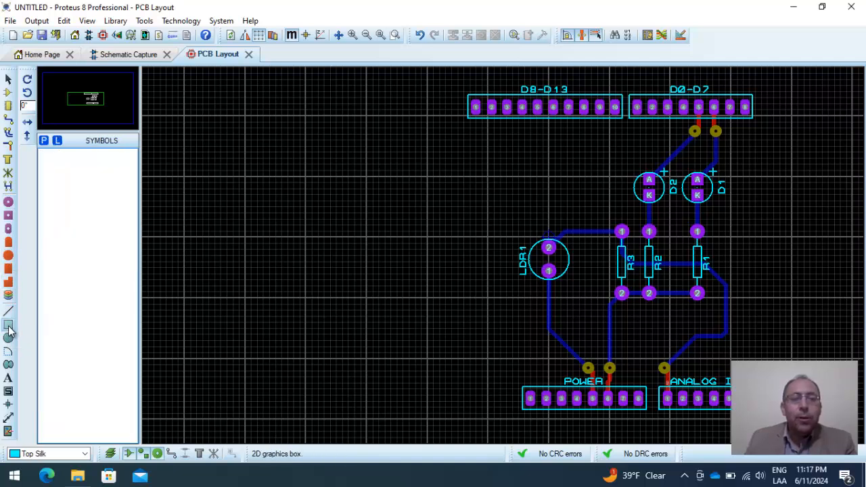
left_click(85, 454)
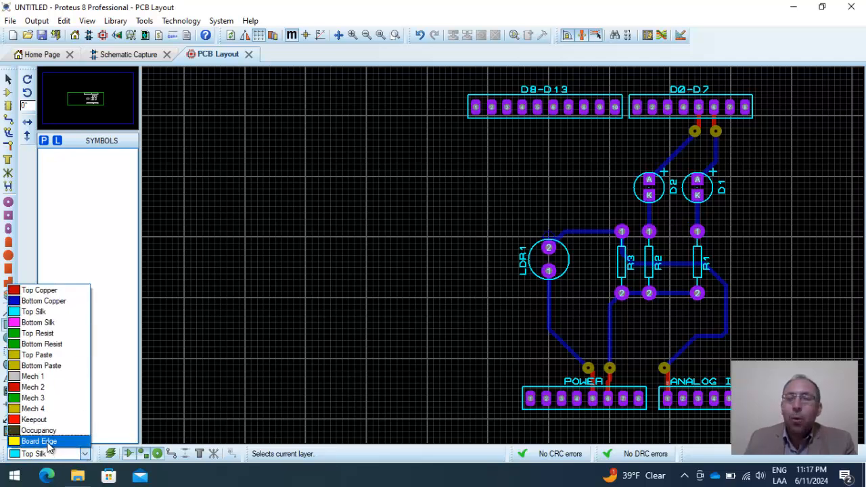
left_click(39, 441)
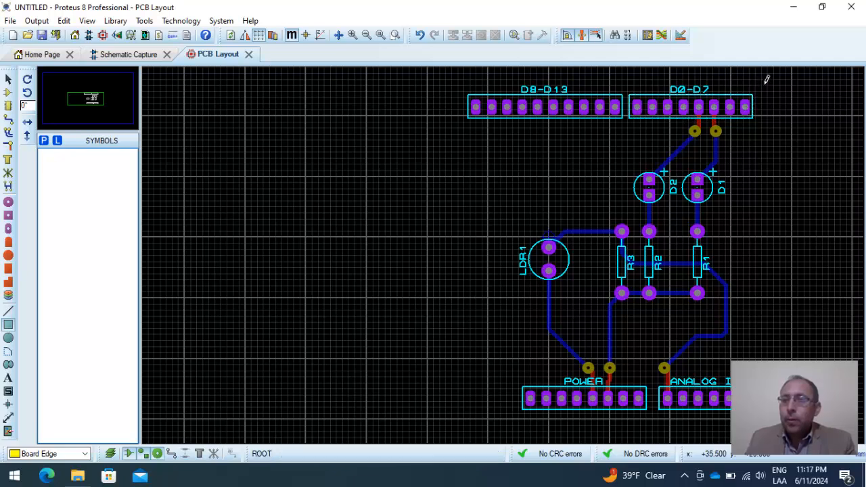
left_click_drag(766, 78, 512, 423)
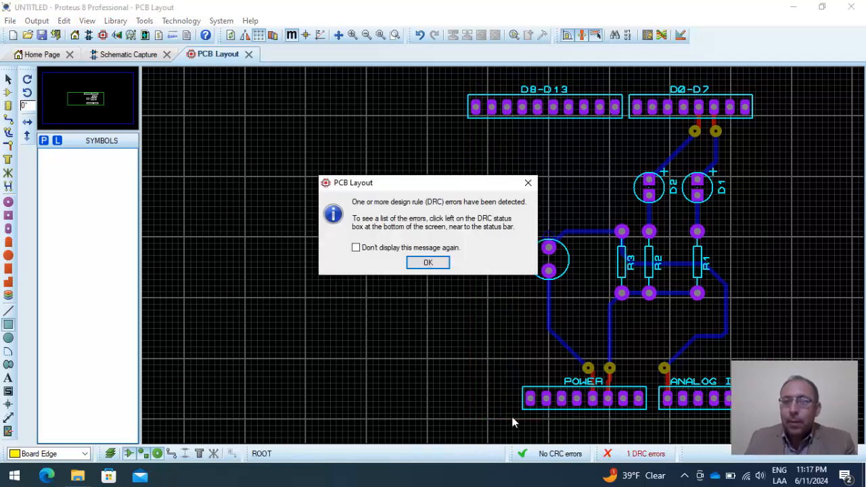
left_click(427, 263)
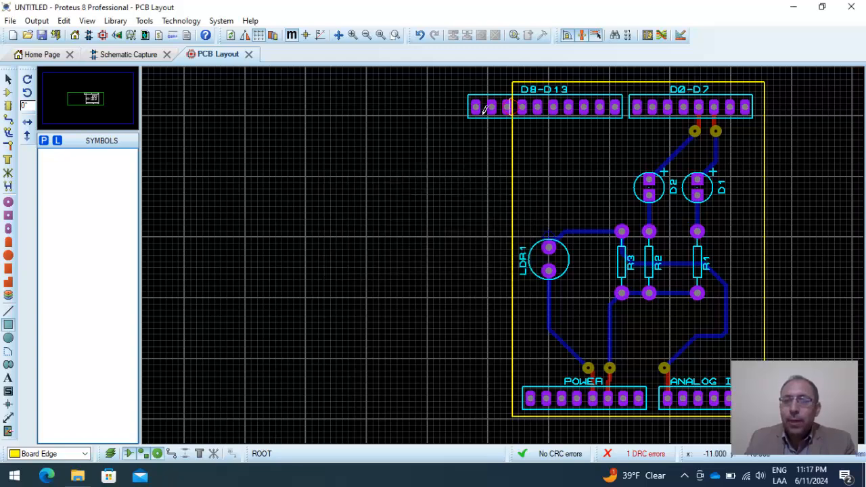
- Delete the D8-D13 header that crosses the board outline
left_click(8, 80)
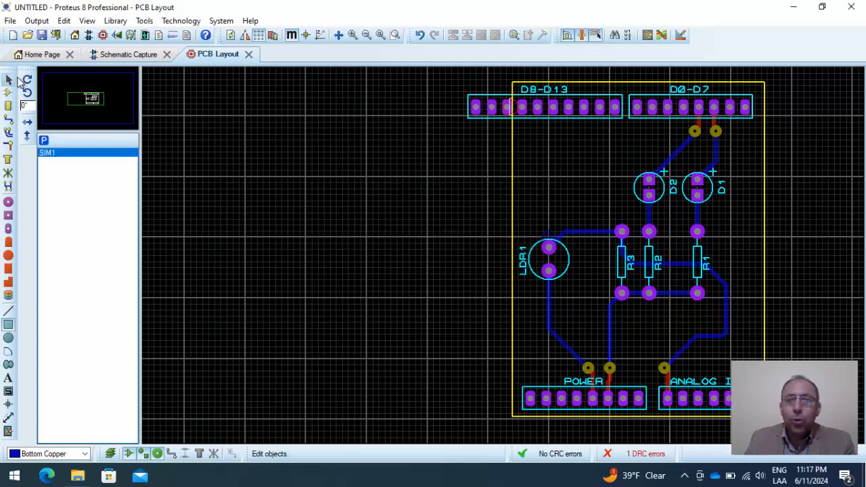
left_click(493, 120)
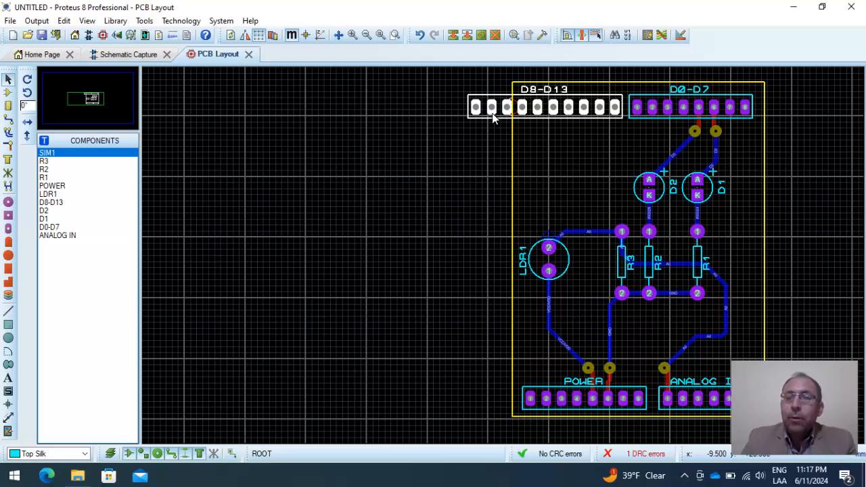
key("Delete")
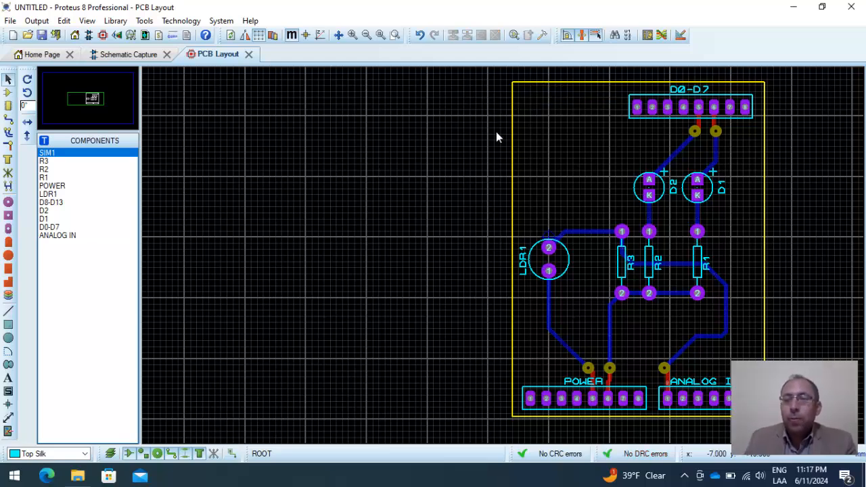
- Inspect the board in the 3D Visualizer from several angles, and close the visualizer
left_click_drag(799, 160, 640, 163)
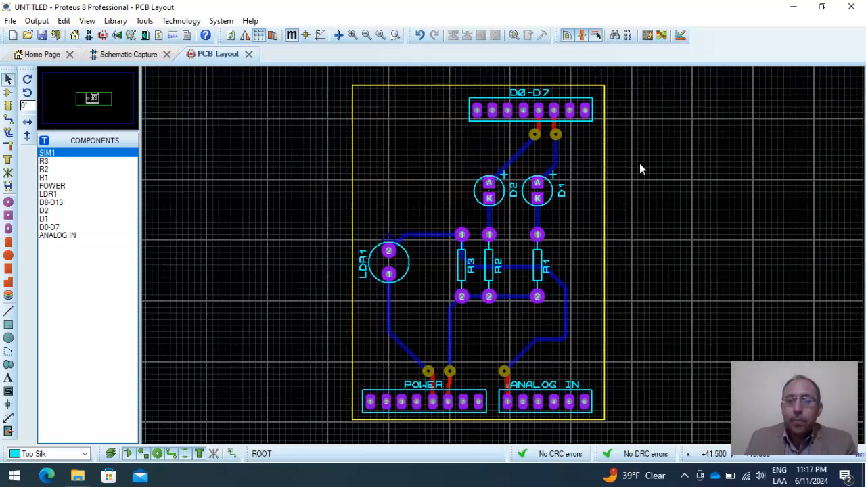
left_click(419, 172)
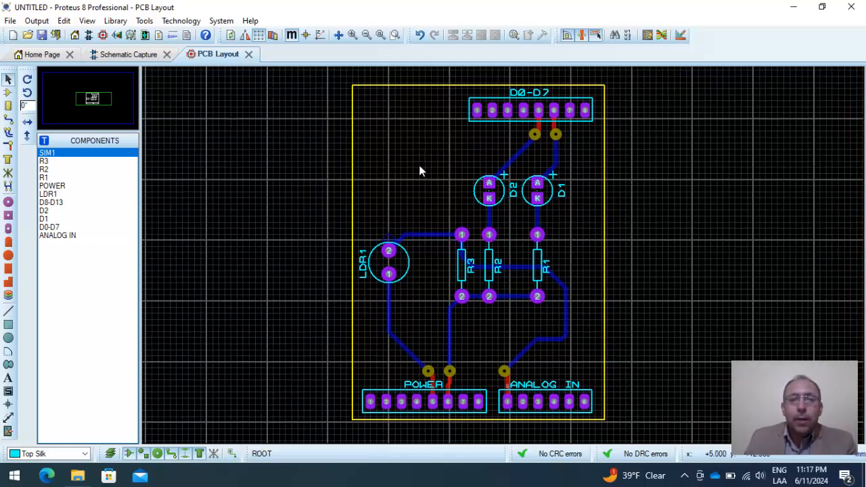
left_click(118, 36)
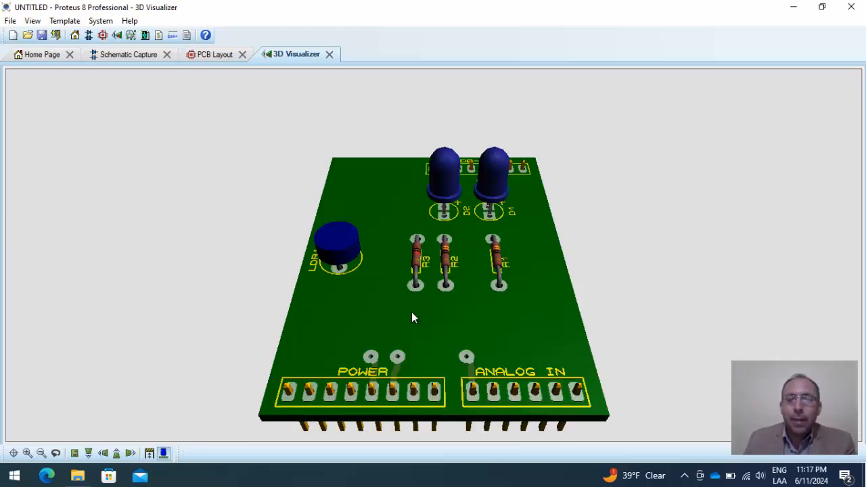
left_click(446, 341)
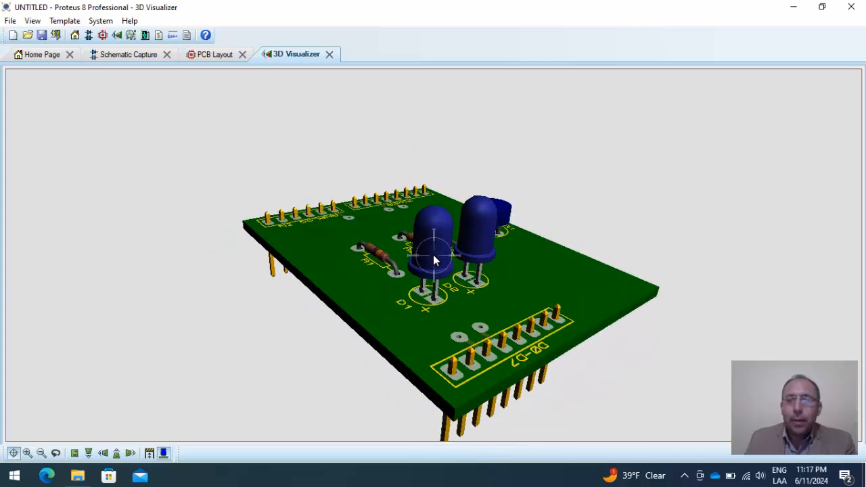
left_click(433, 254)
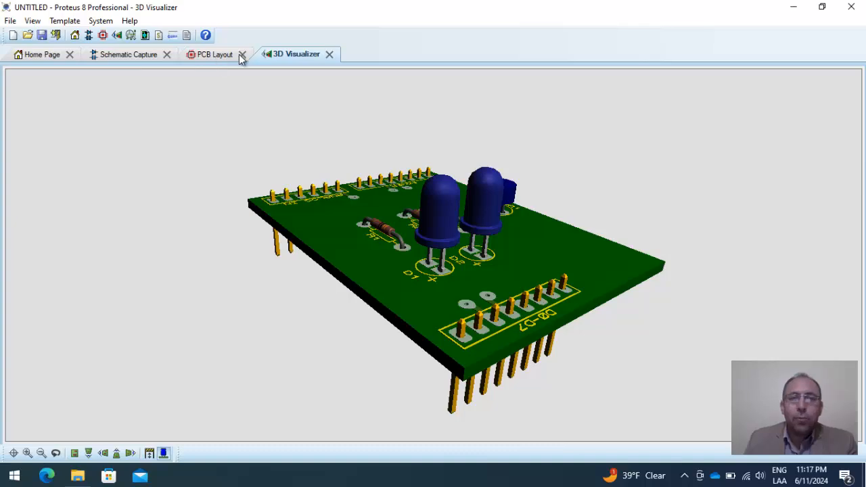
left_click(330, 54)
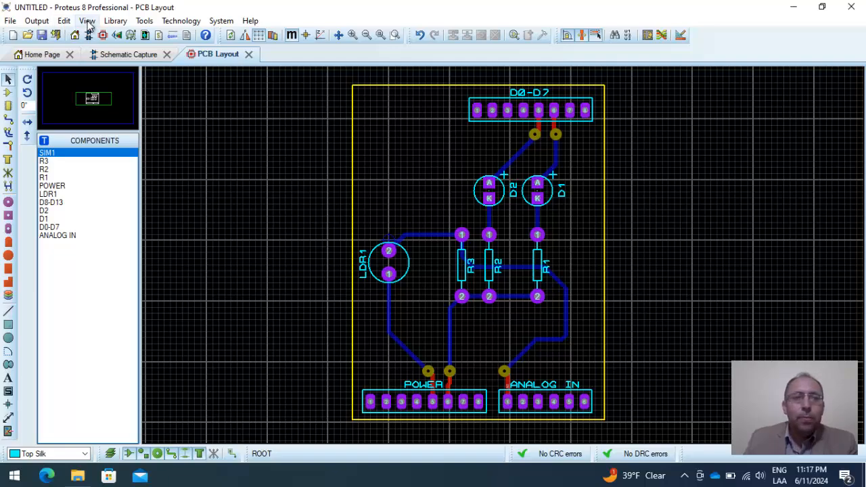
- Start an SVG export of the layout and exclude the Bottom Copper, Top Silk and Mech 1 layers
left_click(37, 25)
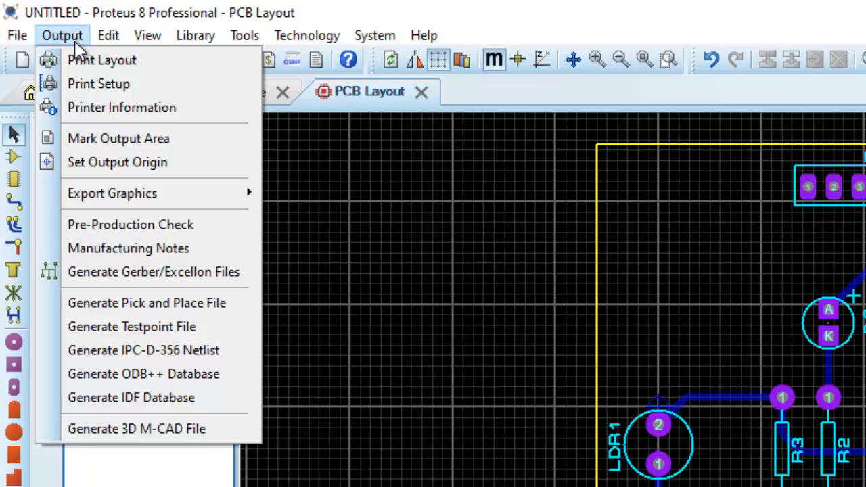
mouse_move(145, 201)
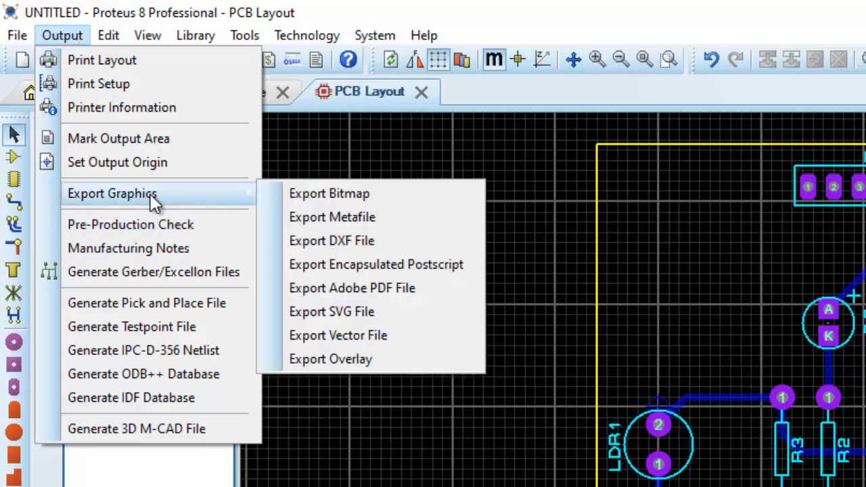
left_click(350, 312)
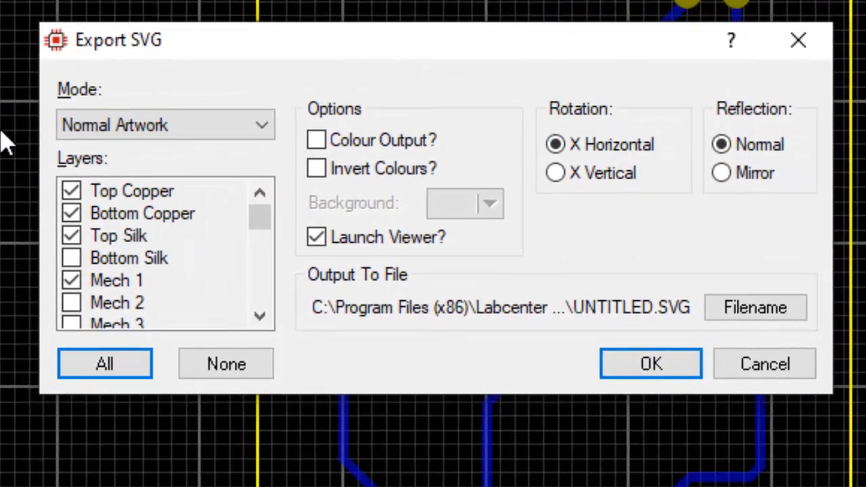
mouse_move(325, 45)
left_mouse_down()
mouse_move(865, 362)
mouse_move(865, 180)
left_mouse_up()
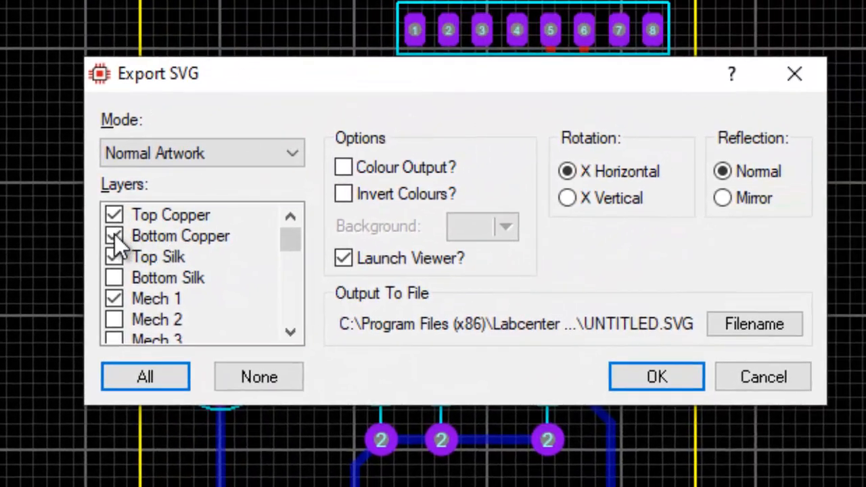
left_click(157, 206)
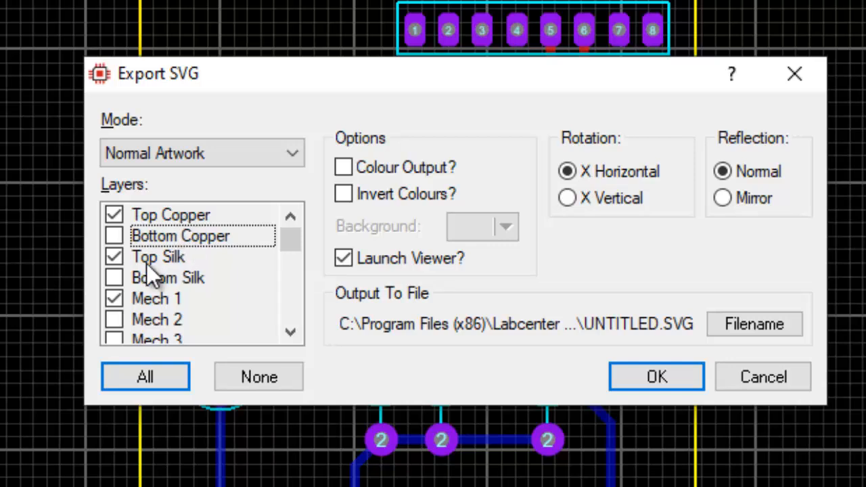
left_click(116, 258)
left_click(116, 292)
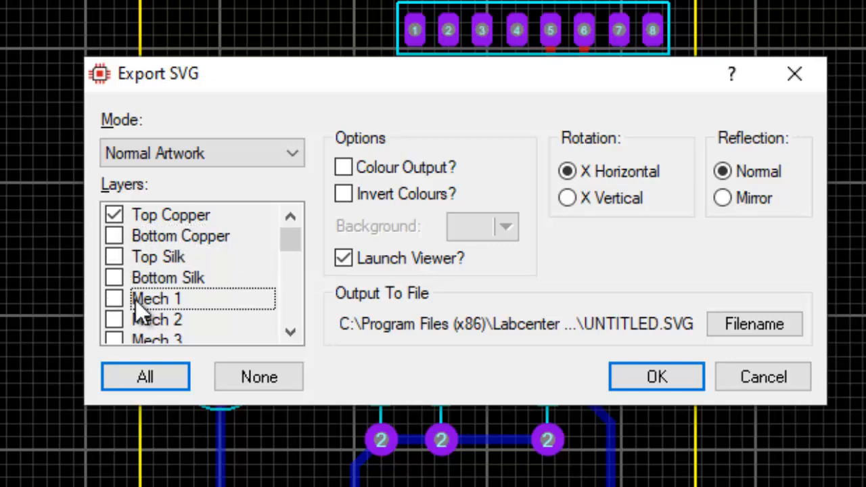
- Exclude the Top Resist and Bottom Resist layers from the SVG export and set the reflection to Mirror
scroll(135, 299, "down", 4)
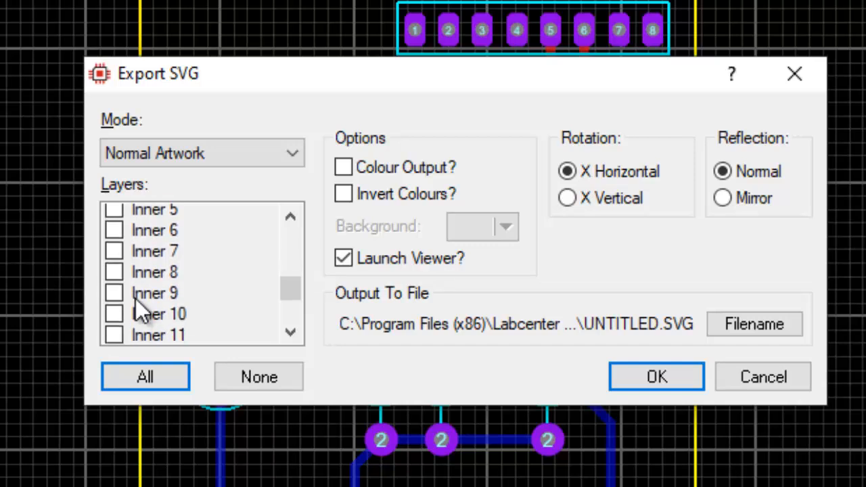
scroll(135, 298, "down", 3)
left_click(115, 235)
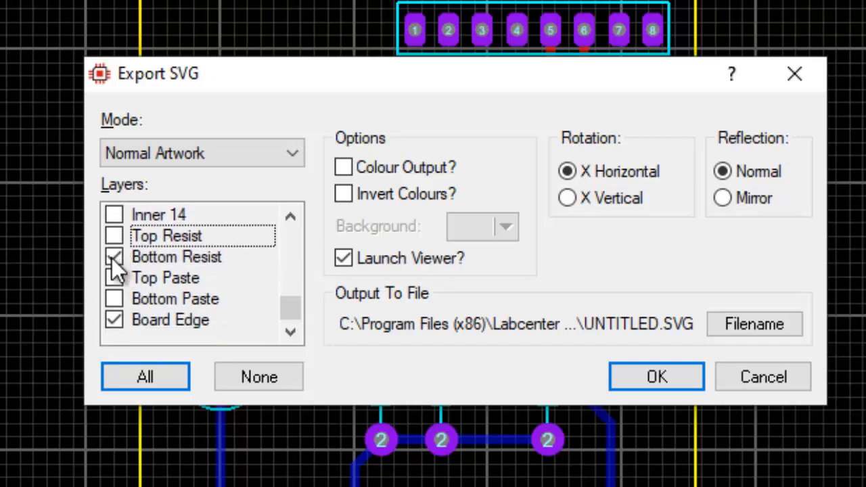
left_click(113, 258)
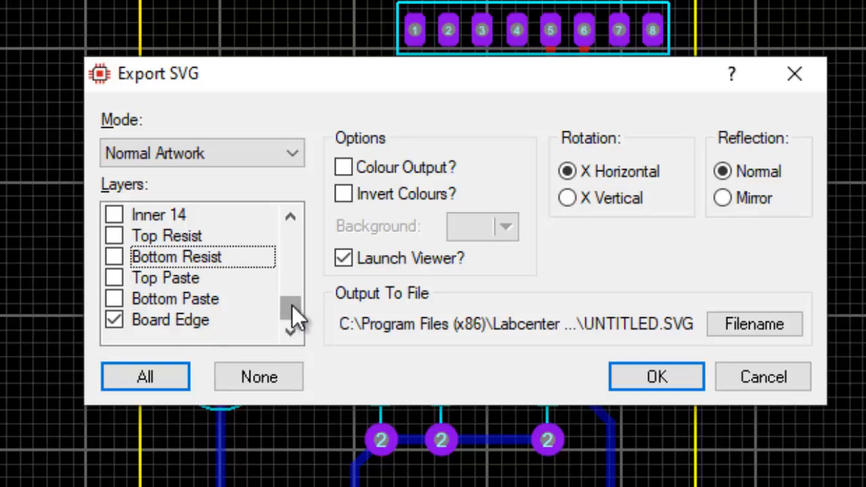
left_click_drag(296, 298, 299, 232)
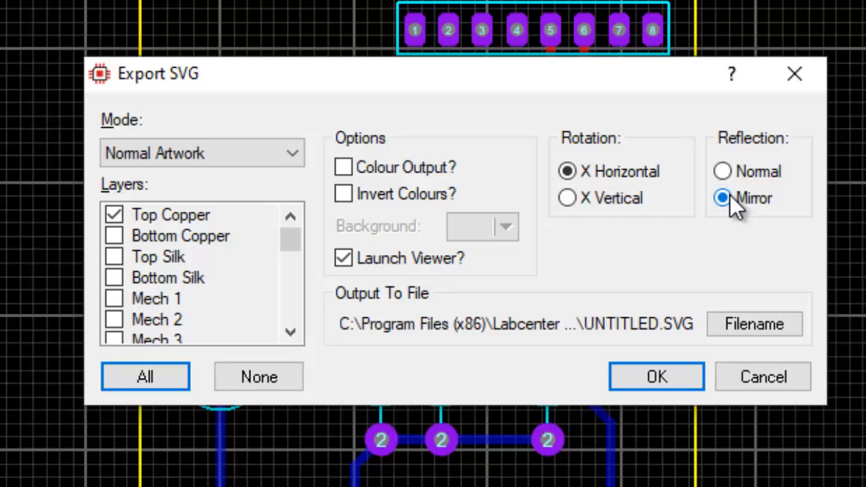
- Export the SVG as PCB-TOP to the PCB-SHIELD folder on the desktop and enlarge the result in the viewer
left_click(754, 325)
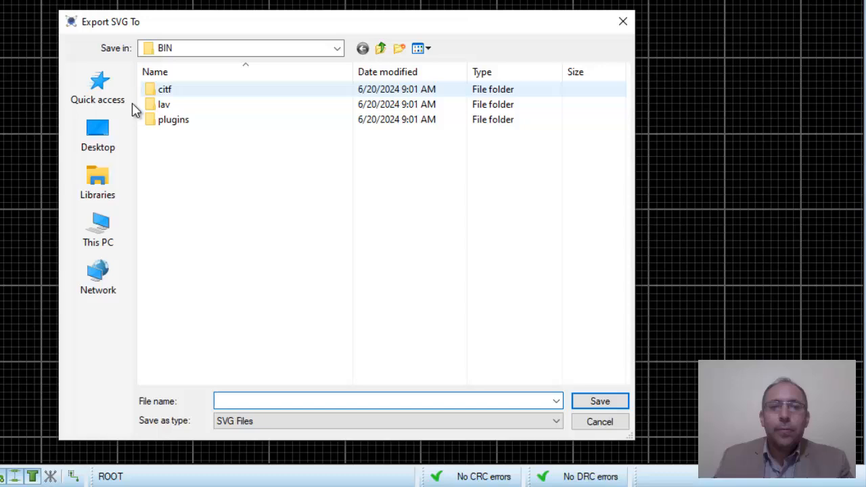
left_click(102, 135)
double_click(165, 252)
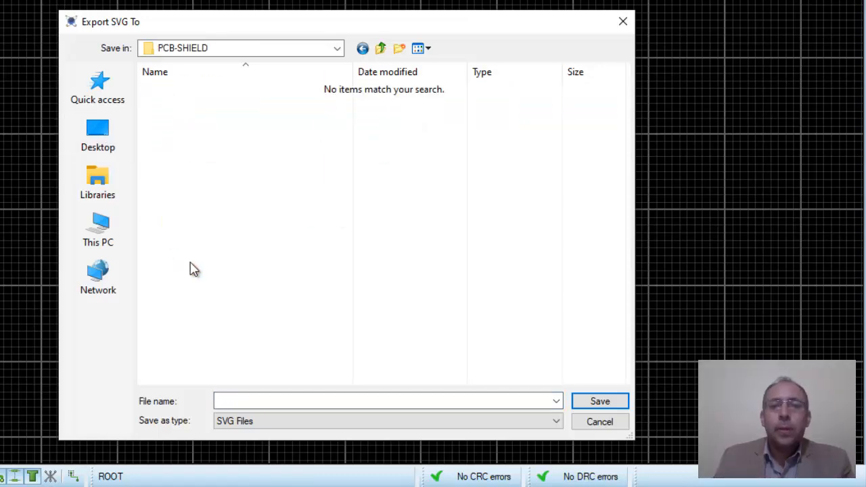
left_click(256, 402)
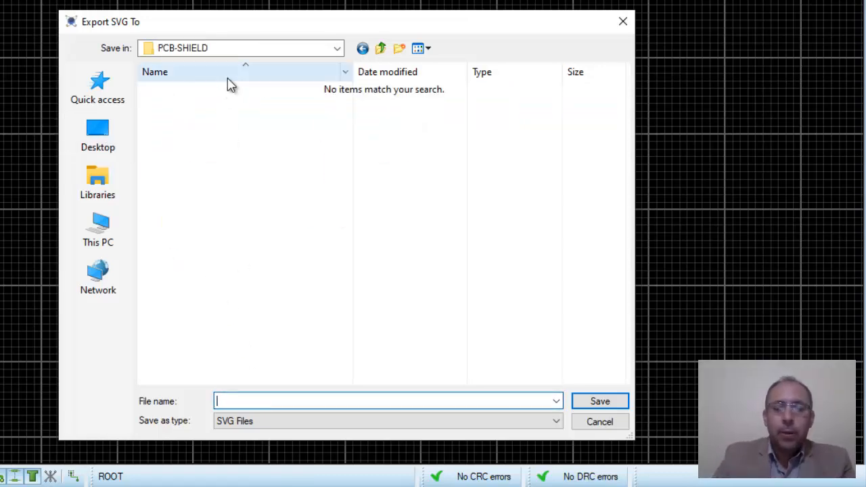
type("PCB-TOP")
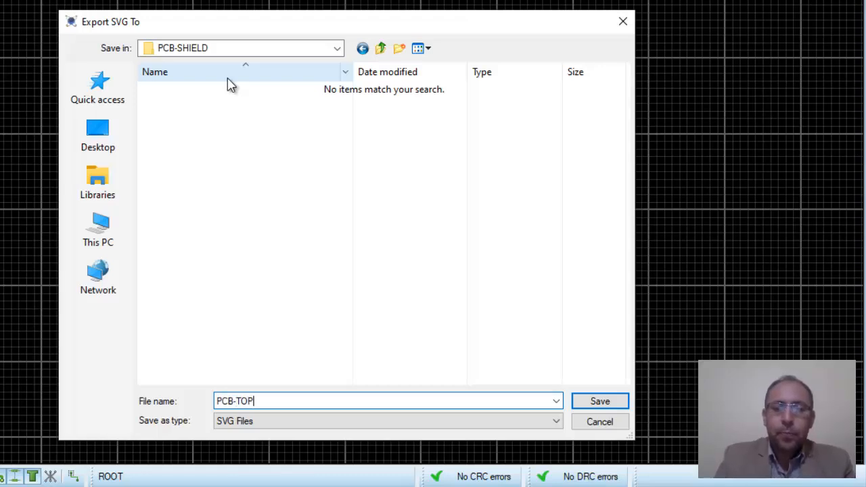
left_click(600, 402)
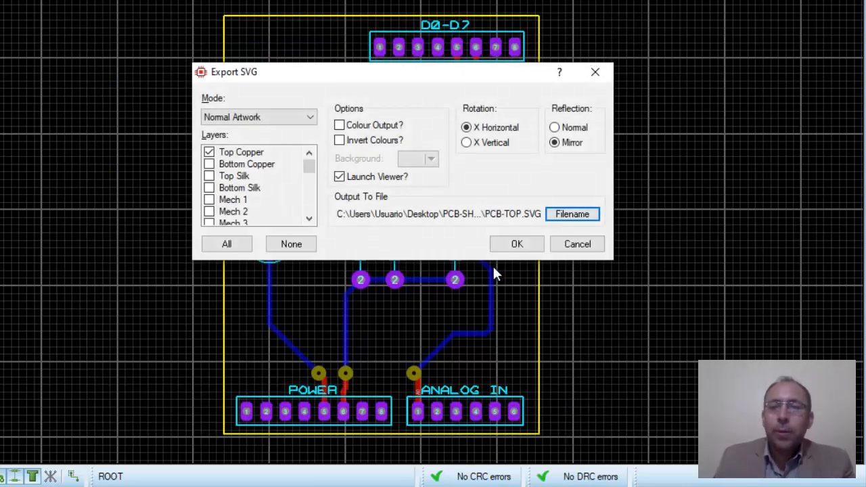
left_click(516, 246)
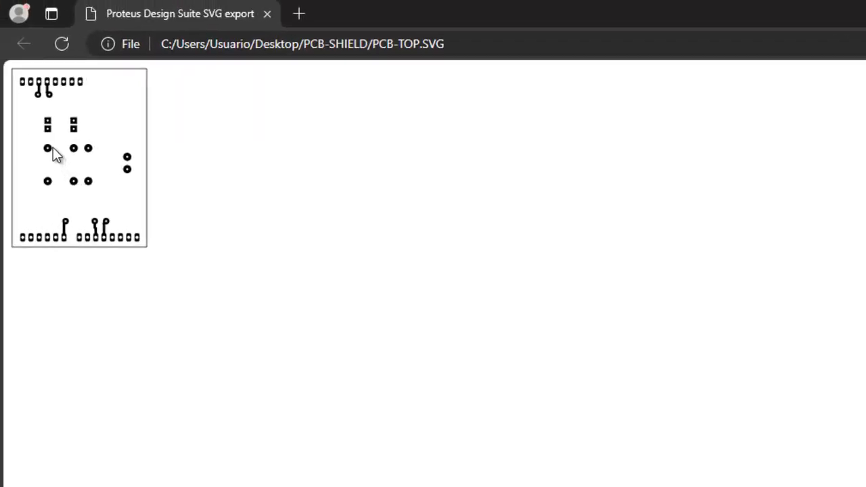
scroll(54, 152, "up", 6)
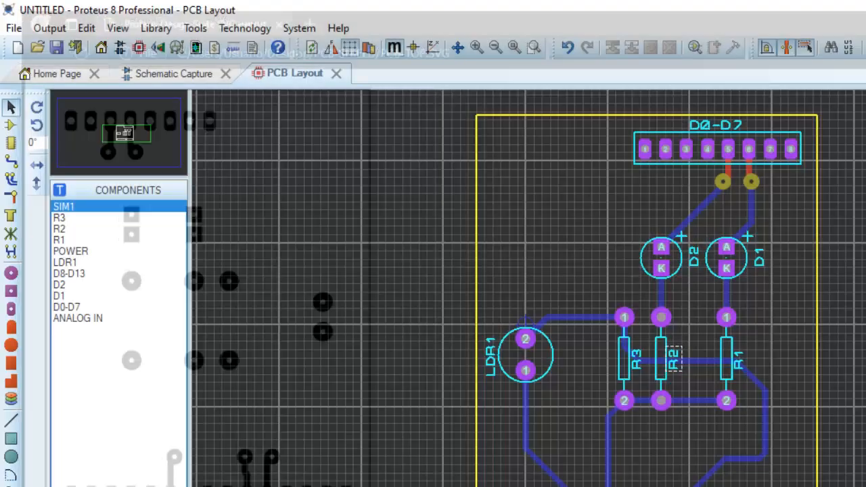
- Start another SVG export of the layout and exclude the Top Copper, Top Silk and Mech 1 layers
left_click(420, 353)
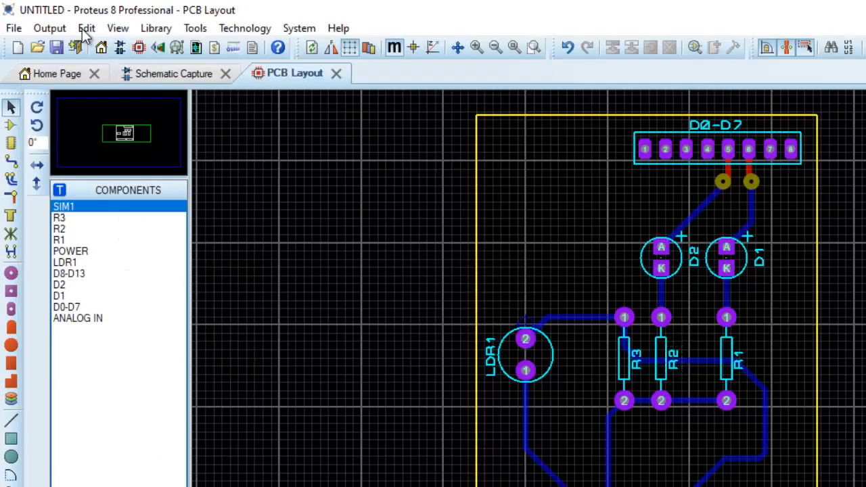
left_click(50, 28)
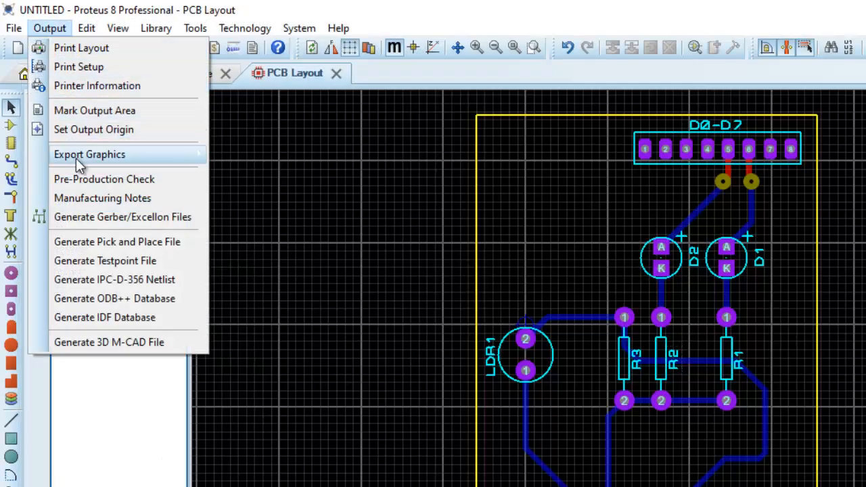
mouse_move(178, 161)
left_click(295, 249)
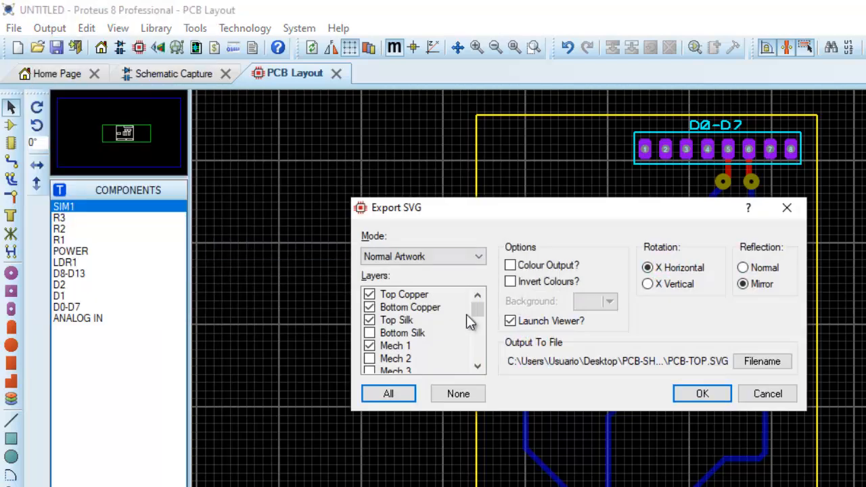
left_click(370, 294)
left_click(370, 319)
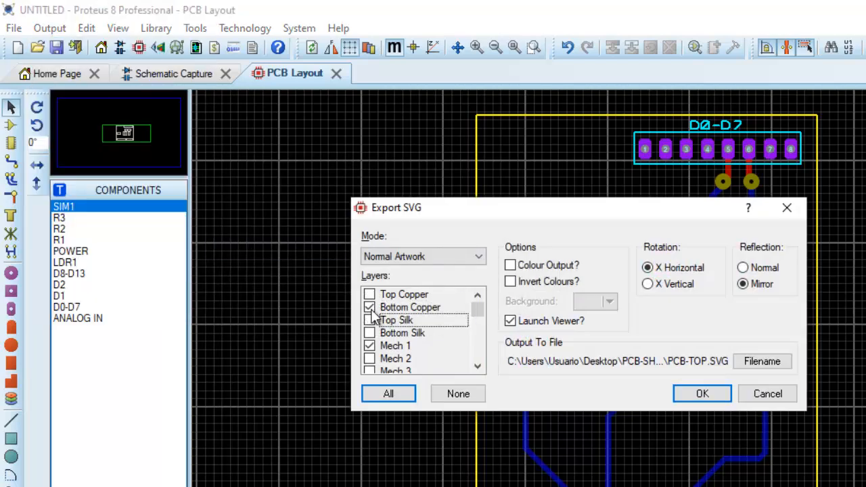
left_click(369, 346)
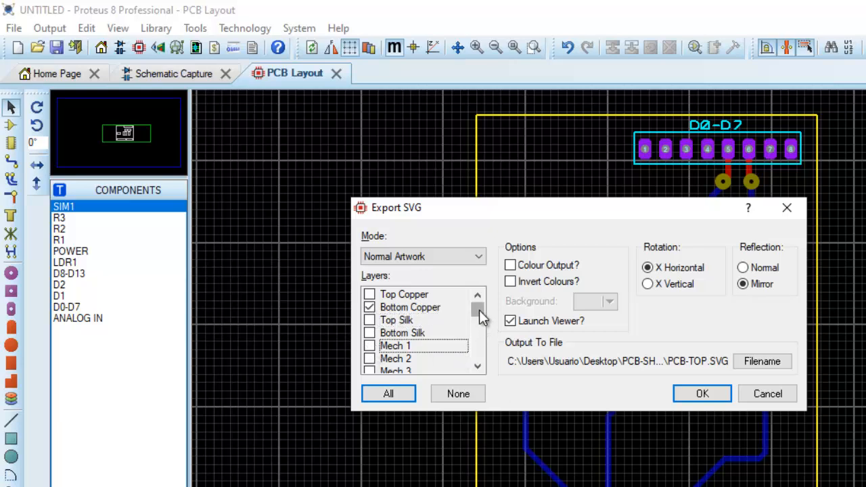
- Exclude the Top Resist and Bottom Resist layers from this SVG export
left_click_drag(480, 310, 481, 362)
left_click(370, 307)
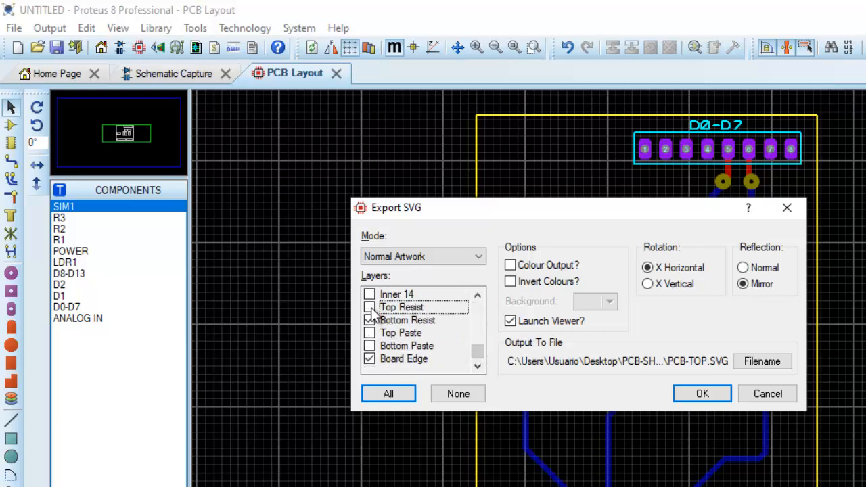
left_click(370, 320)
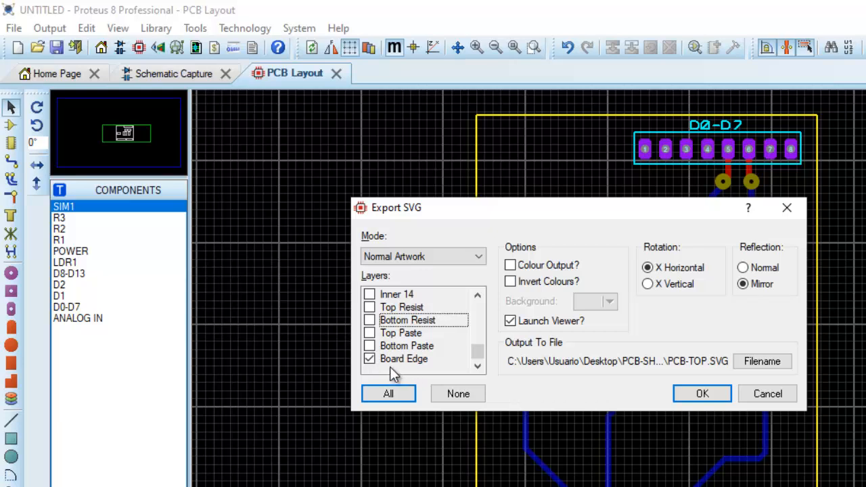
left_click_drag(482, 352, 475, 373)
- Export the SVG as PCB-BOTTOM to the PCB-SHIELD folder on the desktop and enlarge the result in the viewer
left_click(762, 362)
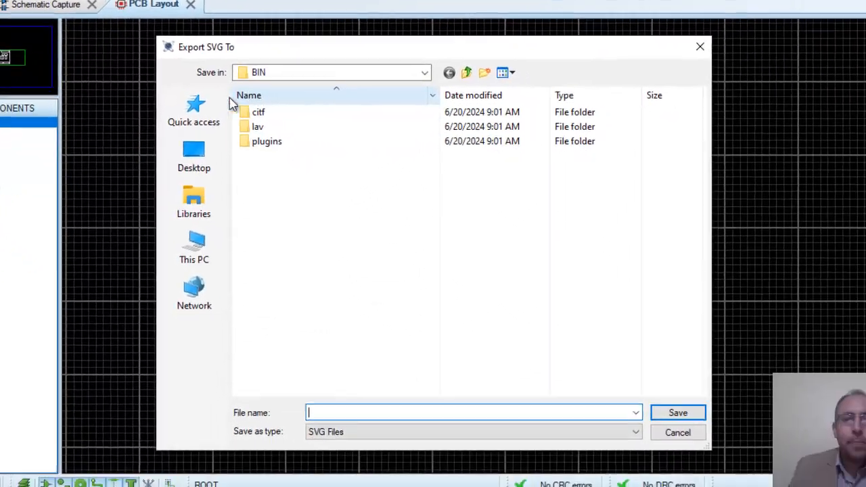
left_click(194, 157)
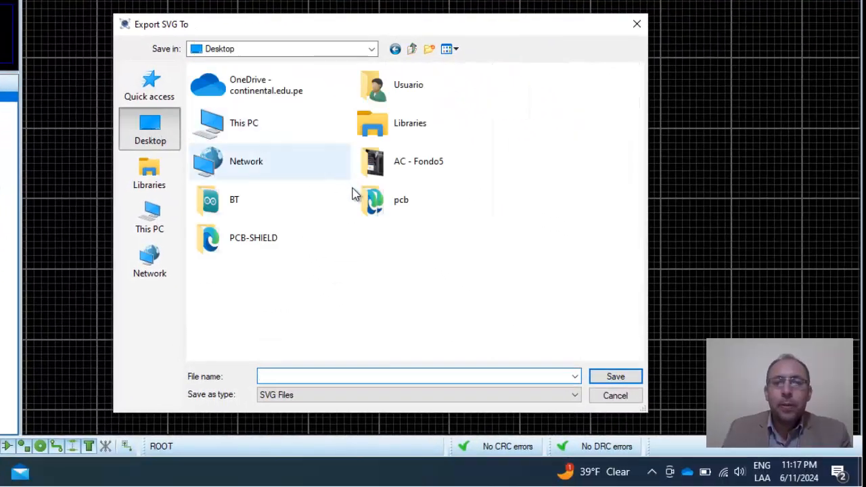
left_click(295, 281)
double_click(247, 249)
left_click(230, 88)
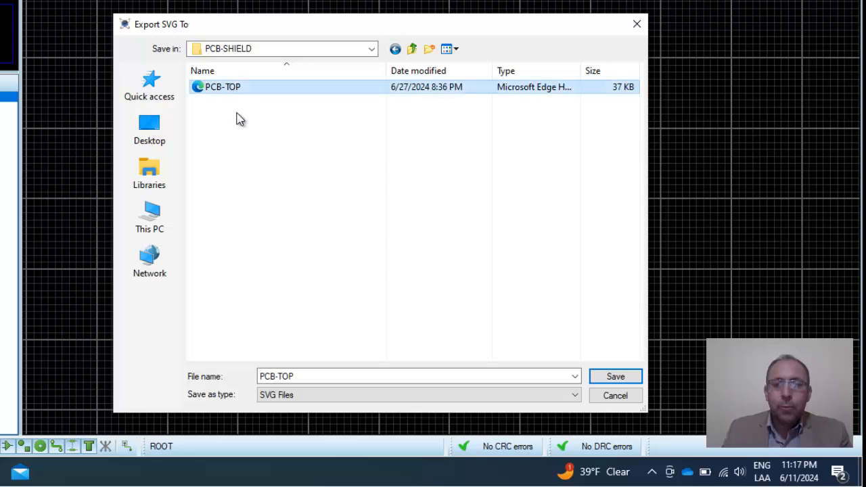
left_click(281, 377)
left_click(324, 373)
double_click(331, 377)
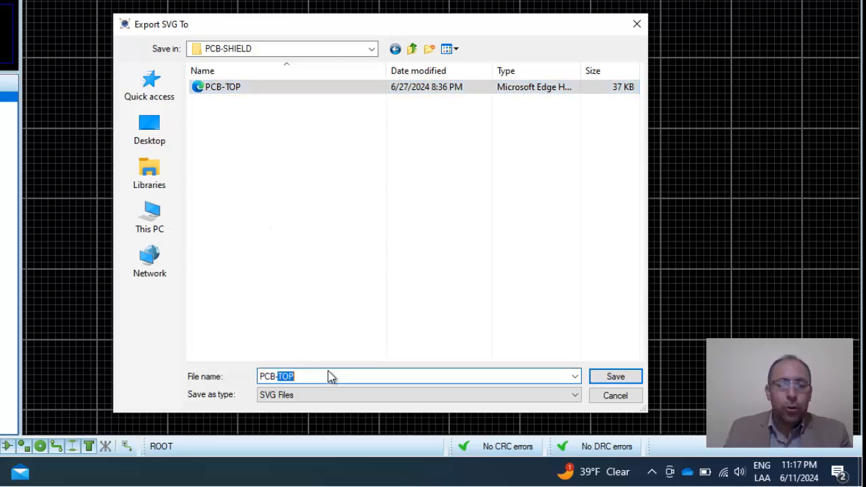
type("BOTTOM")
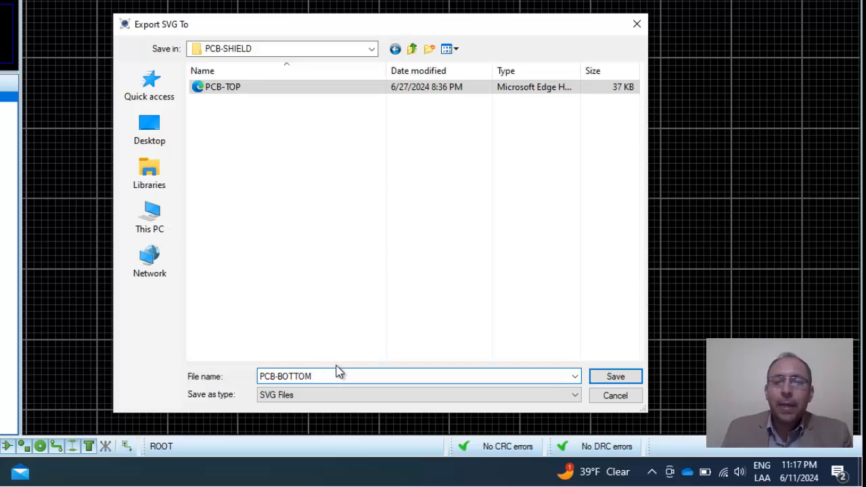
left_click(616, 379)
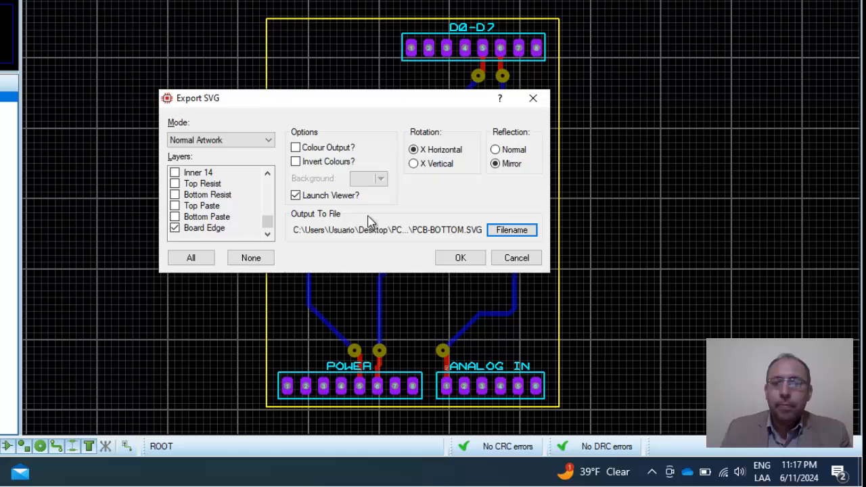
left_click(460, 260)
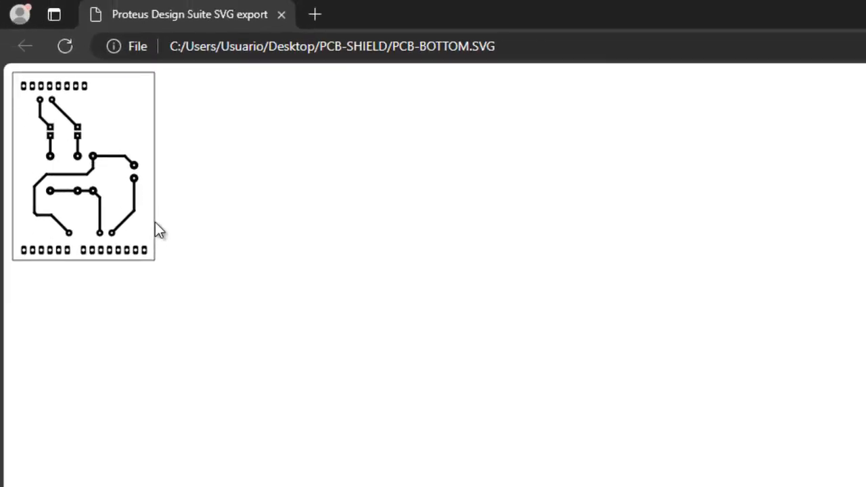
scroll(112, 188, "up", 5)
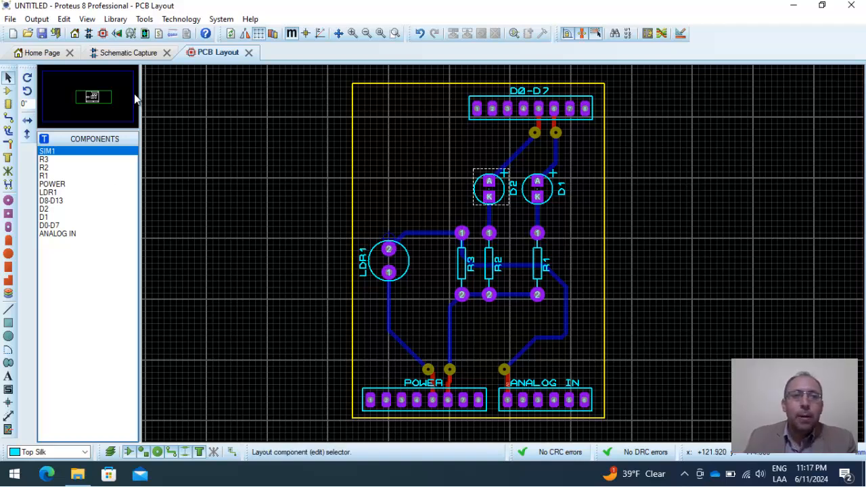
- Open the 3D Visualizer and inspect the finished shield from the front edge and an angled view
left_click(117, 34)
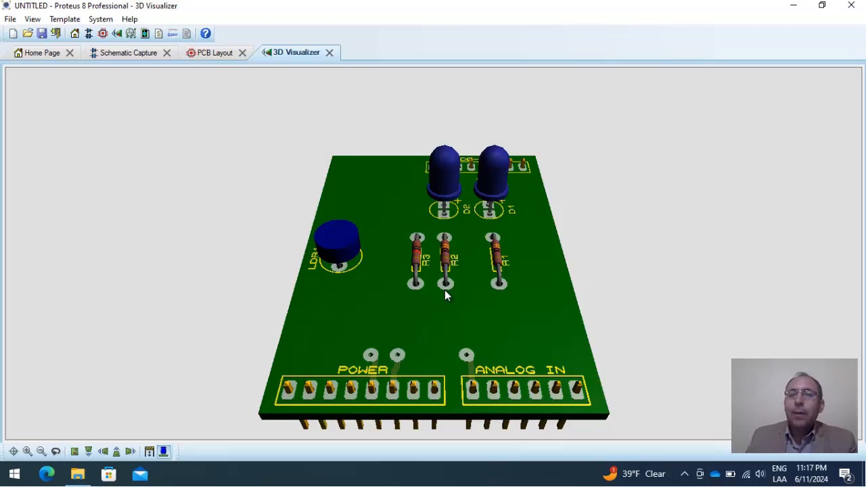
left_click(465, 359)
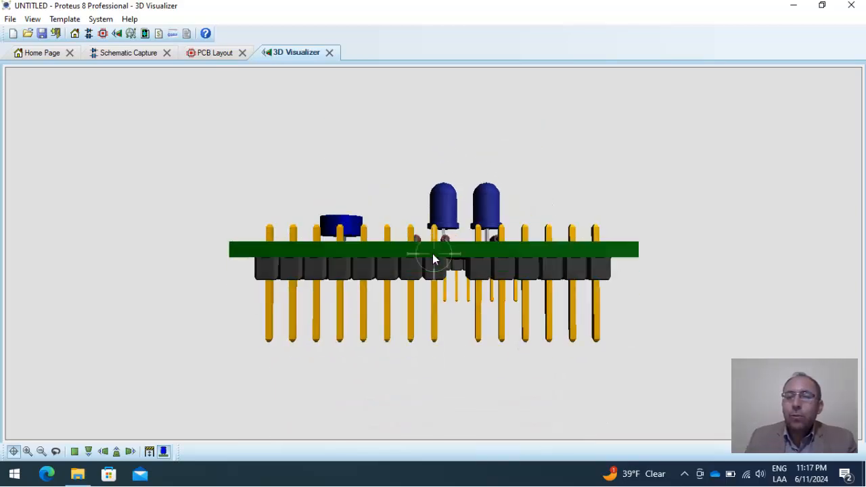
left_click_drag(433, 253, 433, 253)
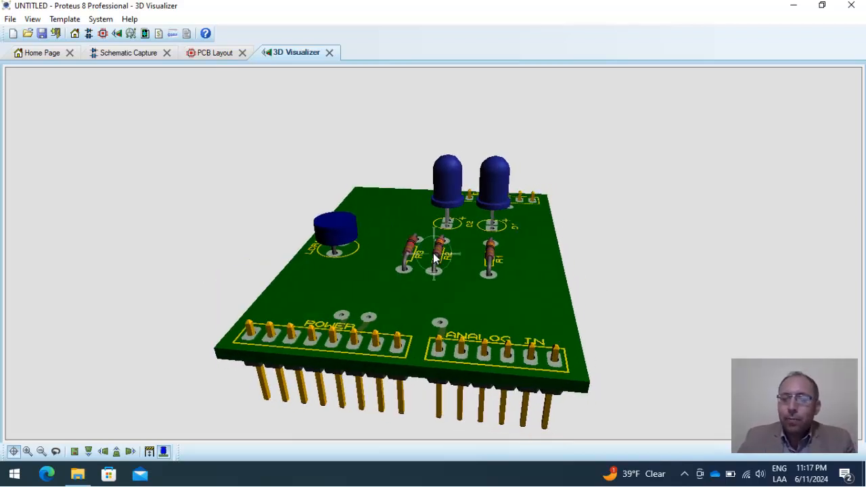